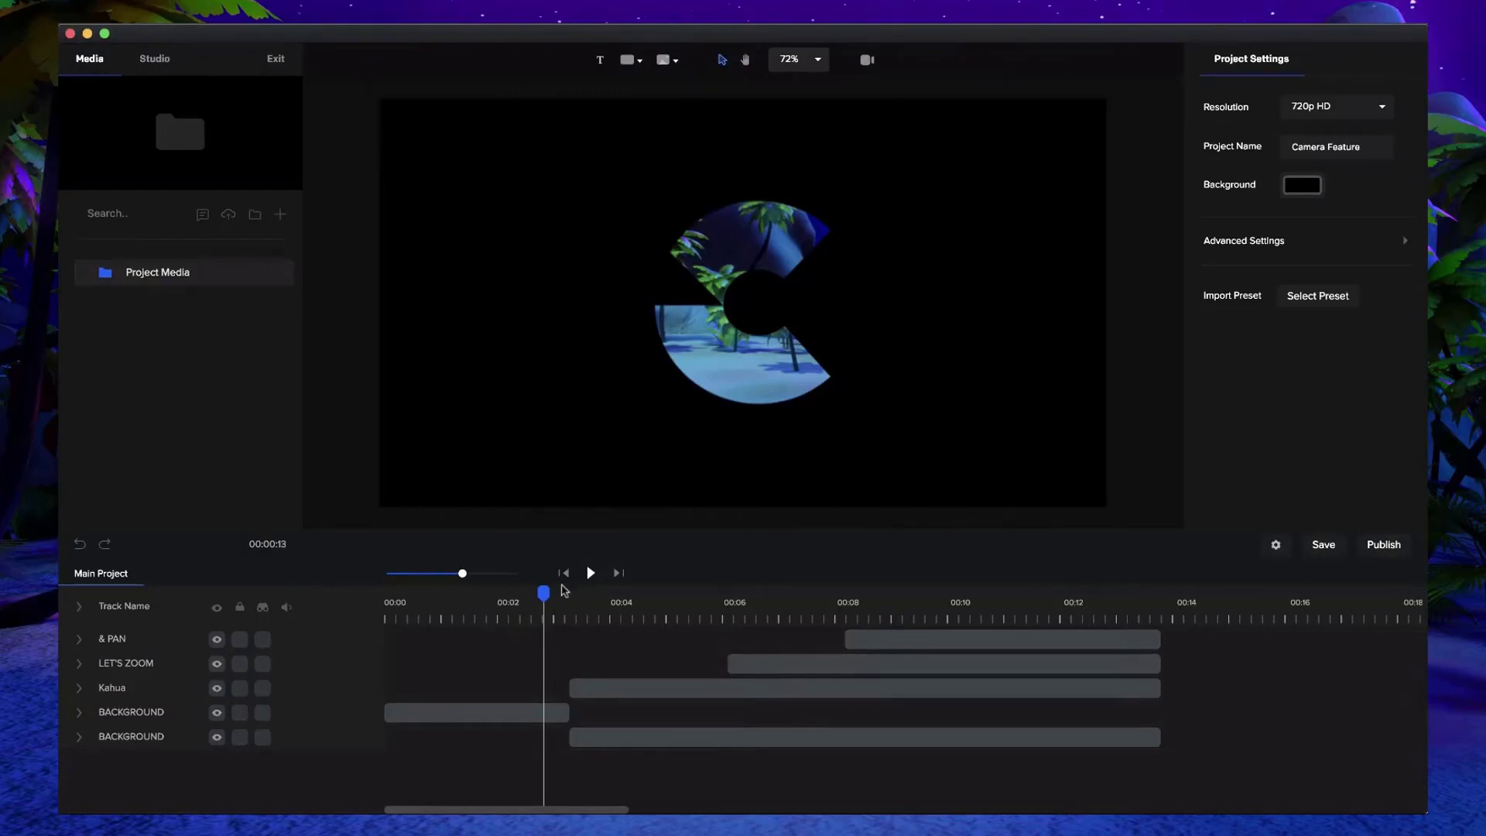
Step: Move the playhead to about 00:04 so the waving character on the night beach is visible
drag(544, 595, 613, 615)
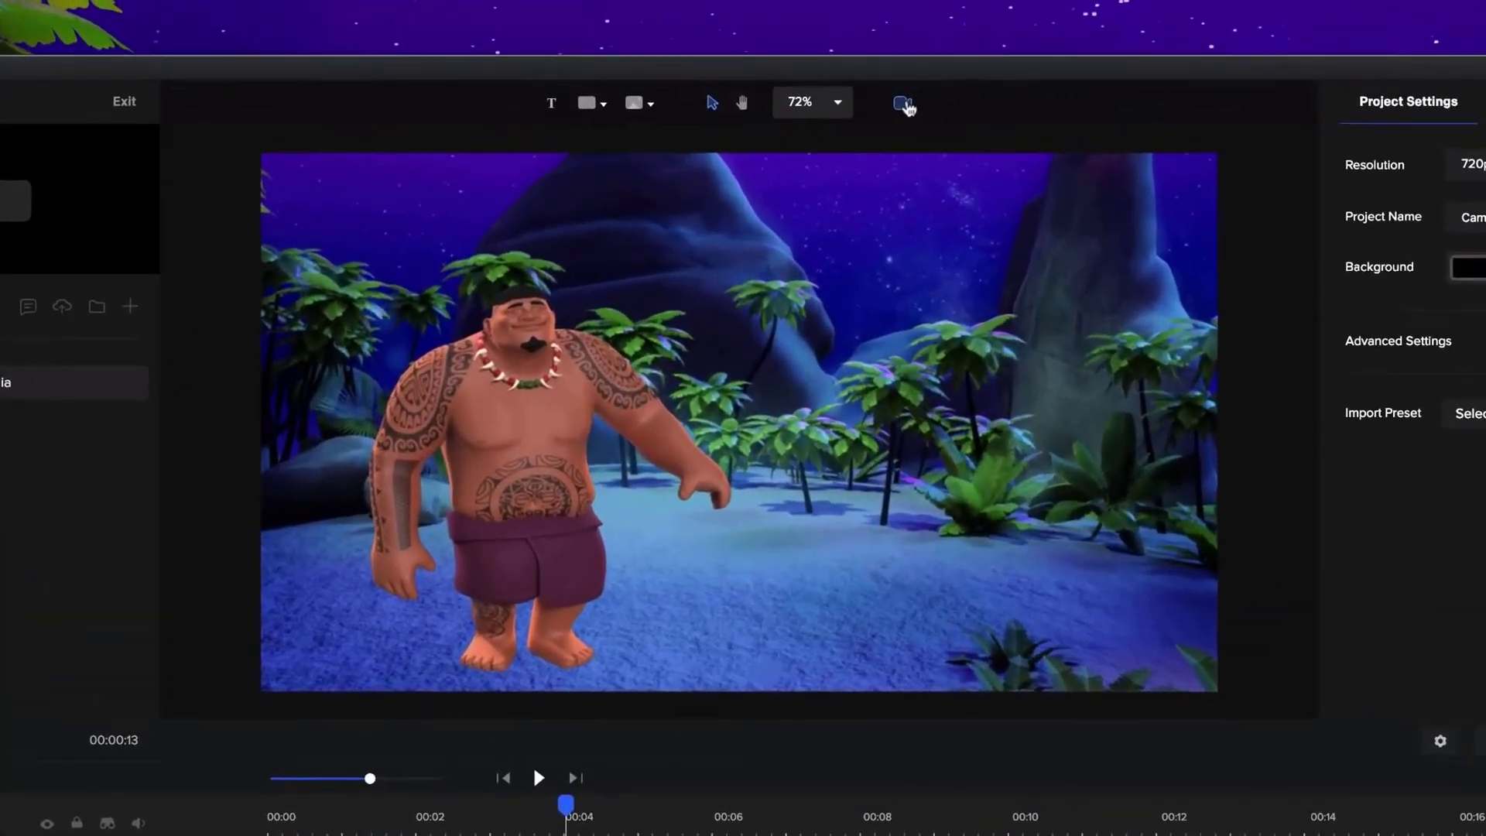
Step: Enter camera mode and stretch the camera frame to cover the whole scene
click(867, 60)
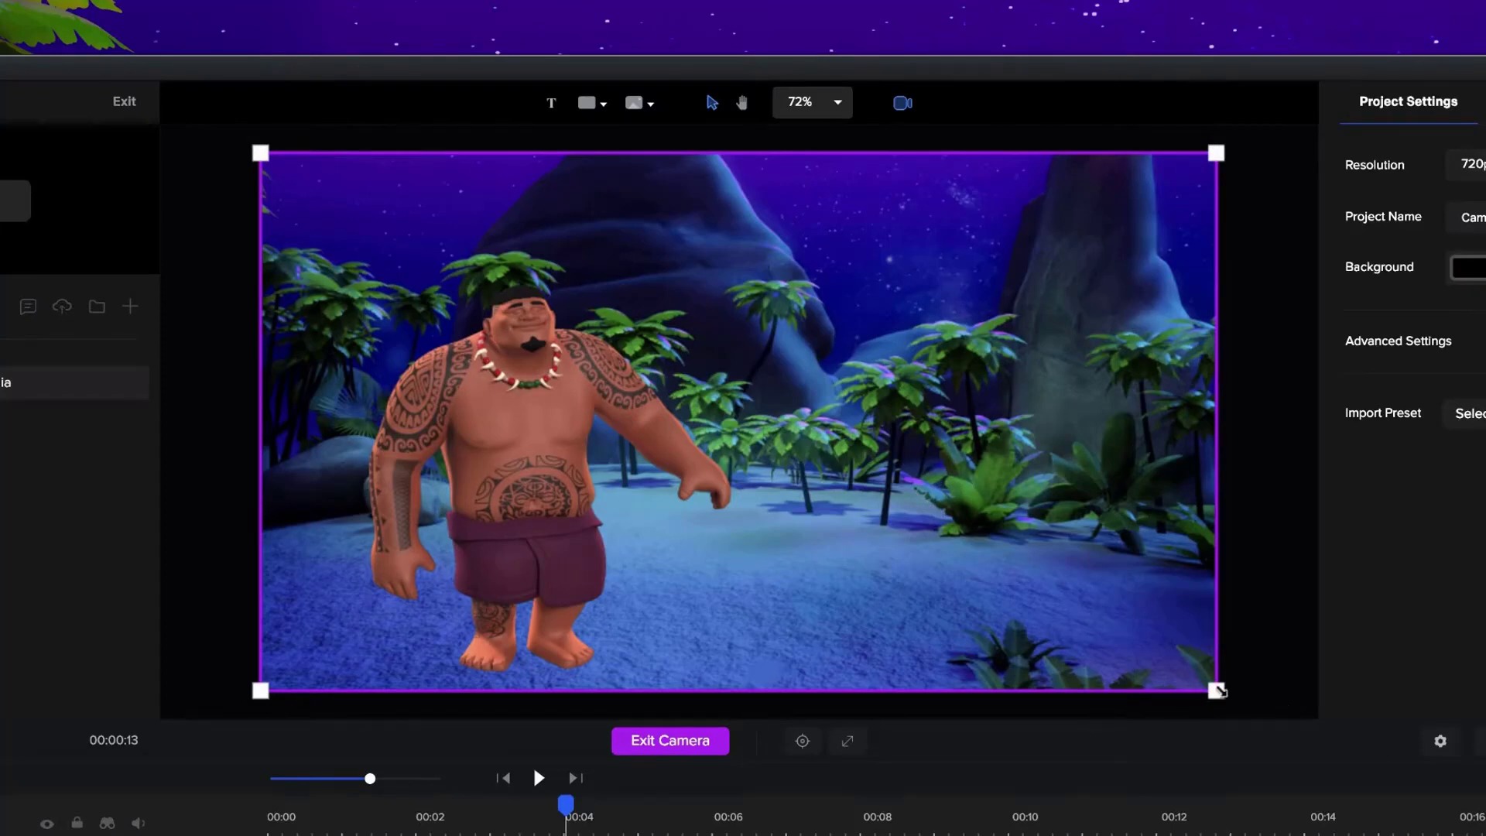
drag(1219, 691, 1370, 686)
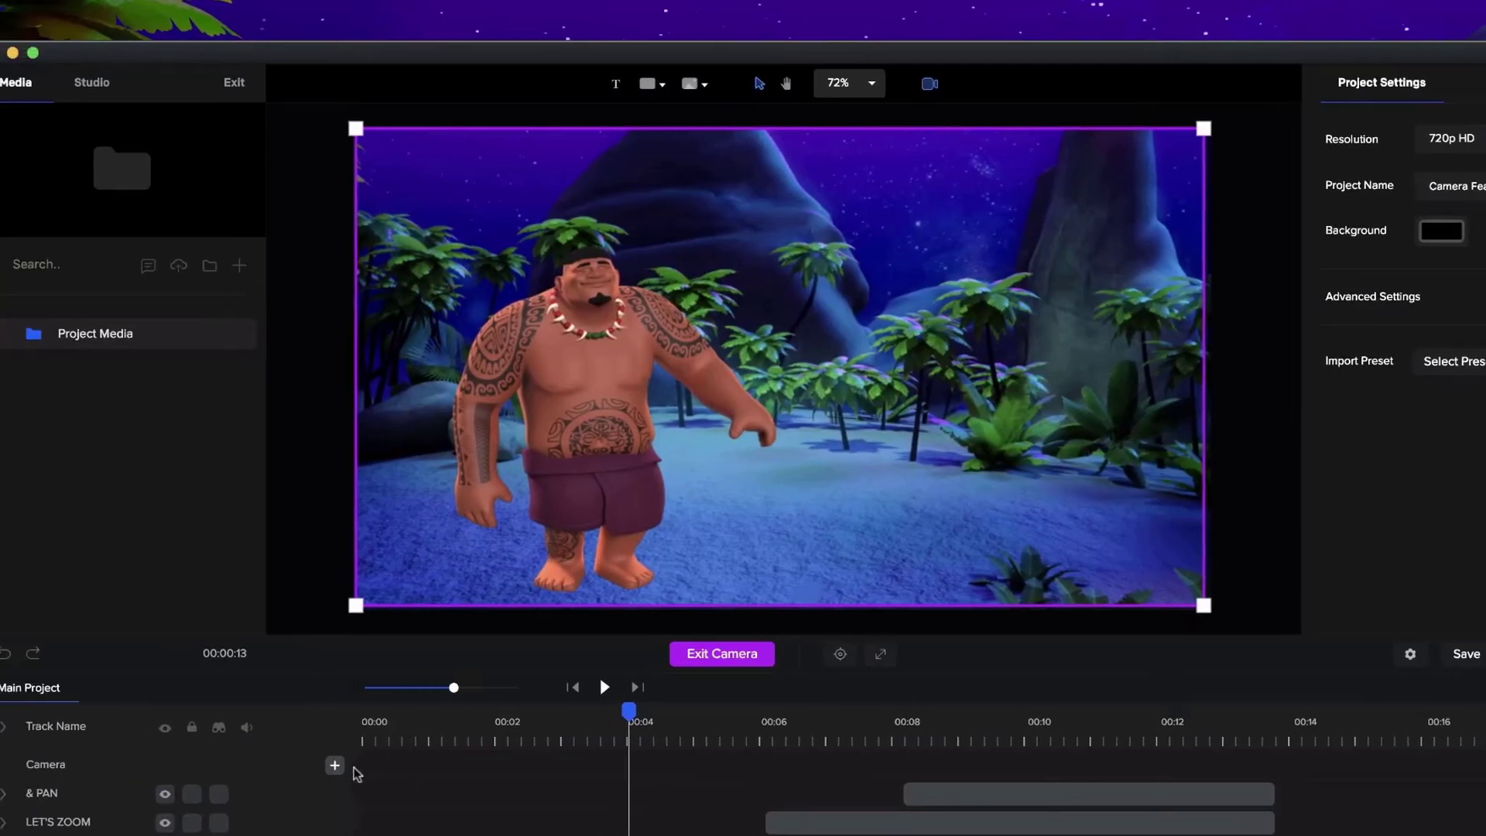
Step: Add a camera keyframe near 00:04 and shrink its frame around the character's waving upper body
click(360, 766)
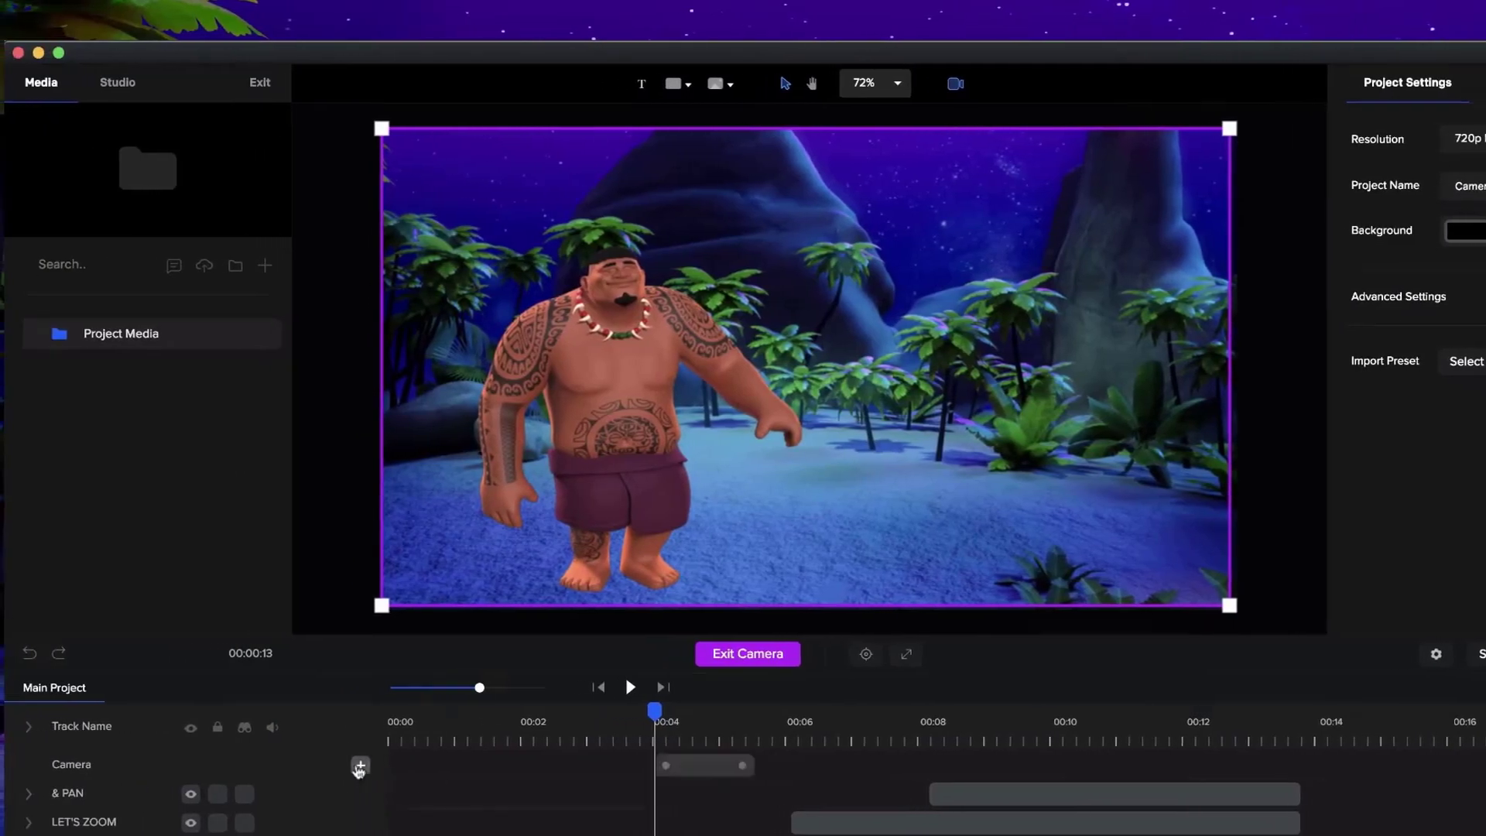
click(730, 770)
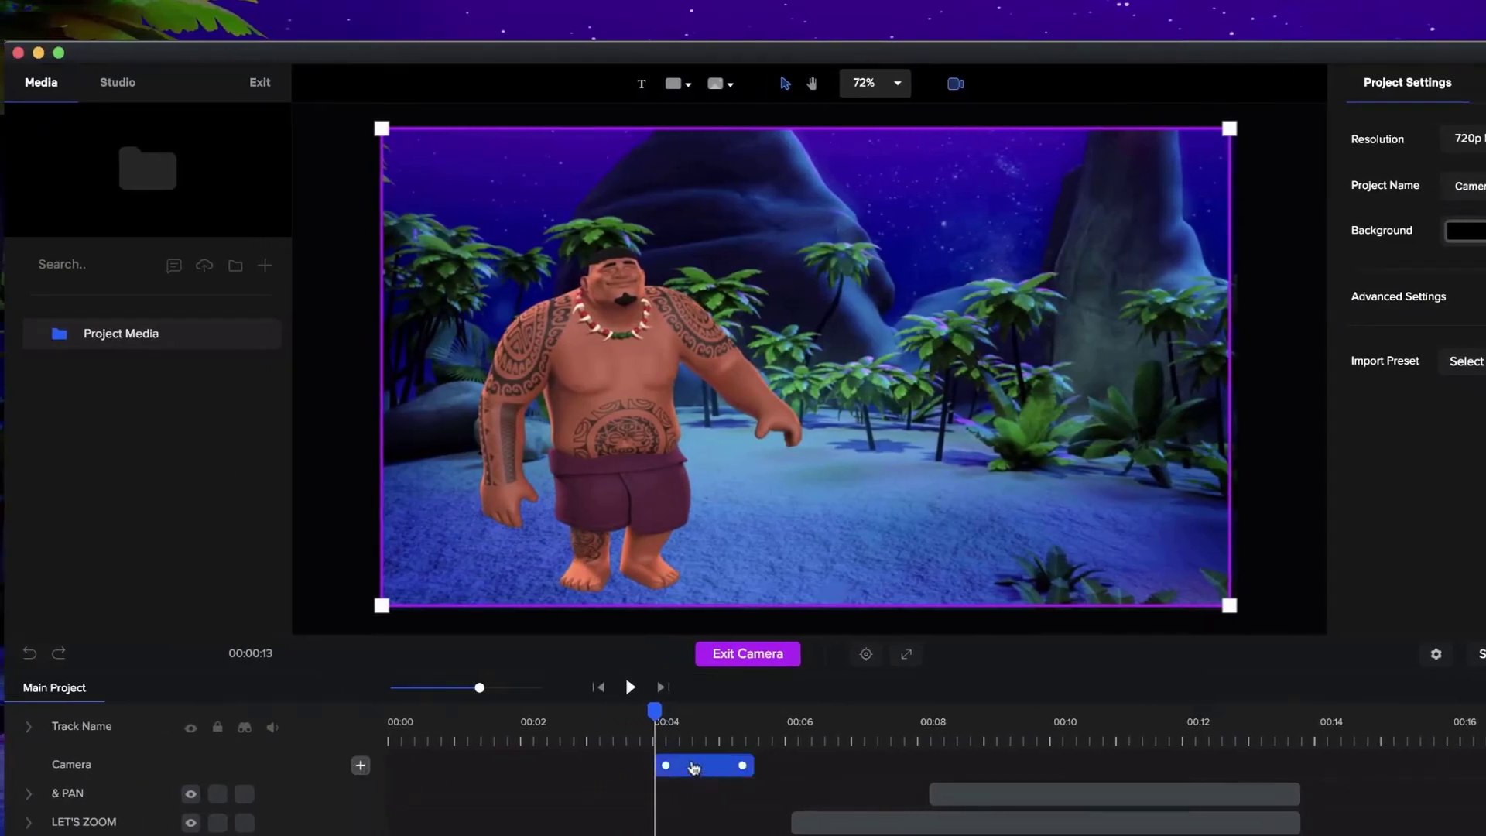
click(694, 768)
drag(652, 714, 780, 726)
click(751, 771)
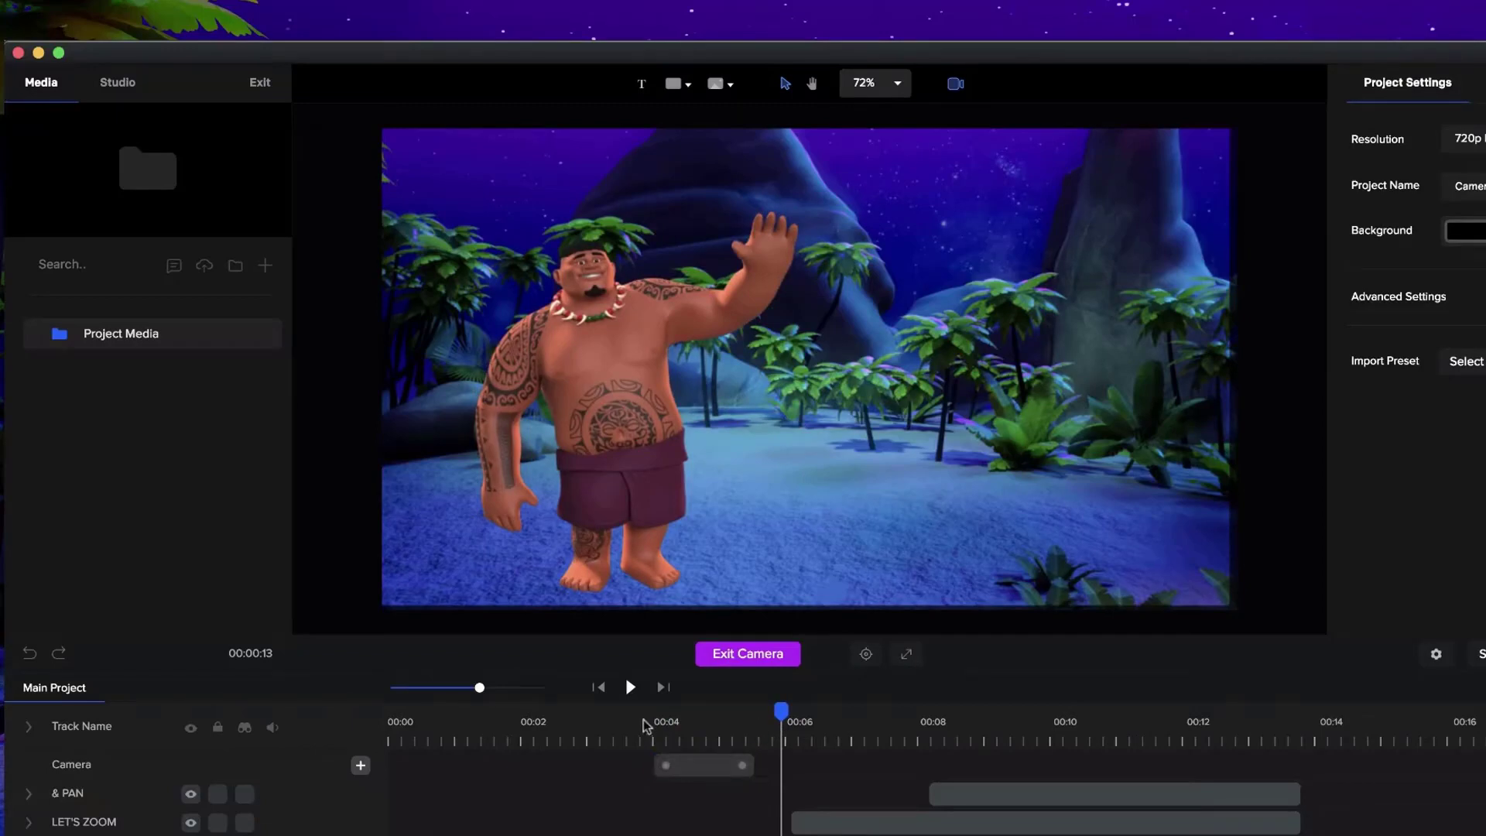
drag(778, 710, 772, 710)
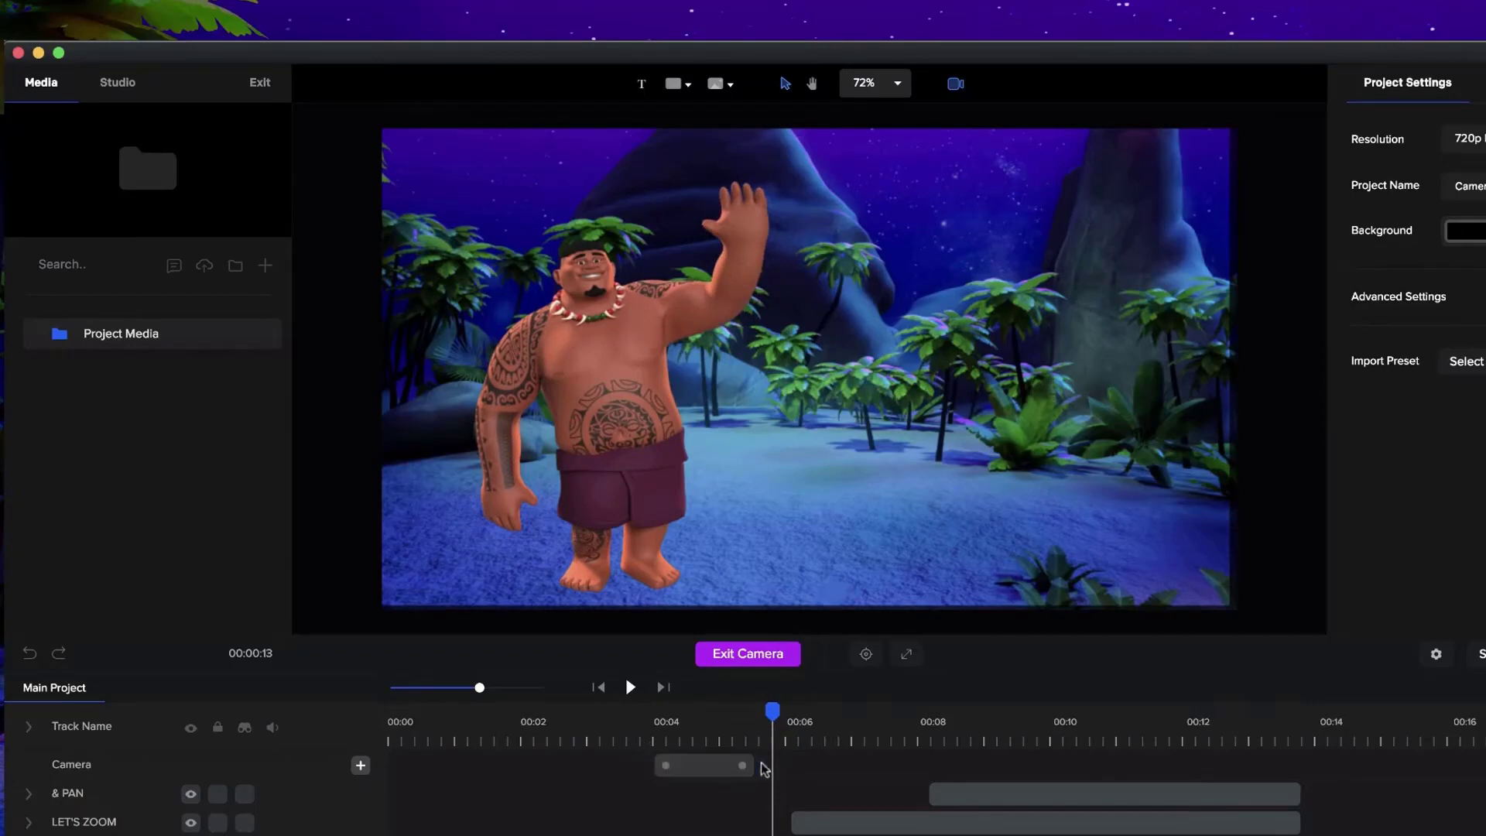
click(733, 771)
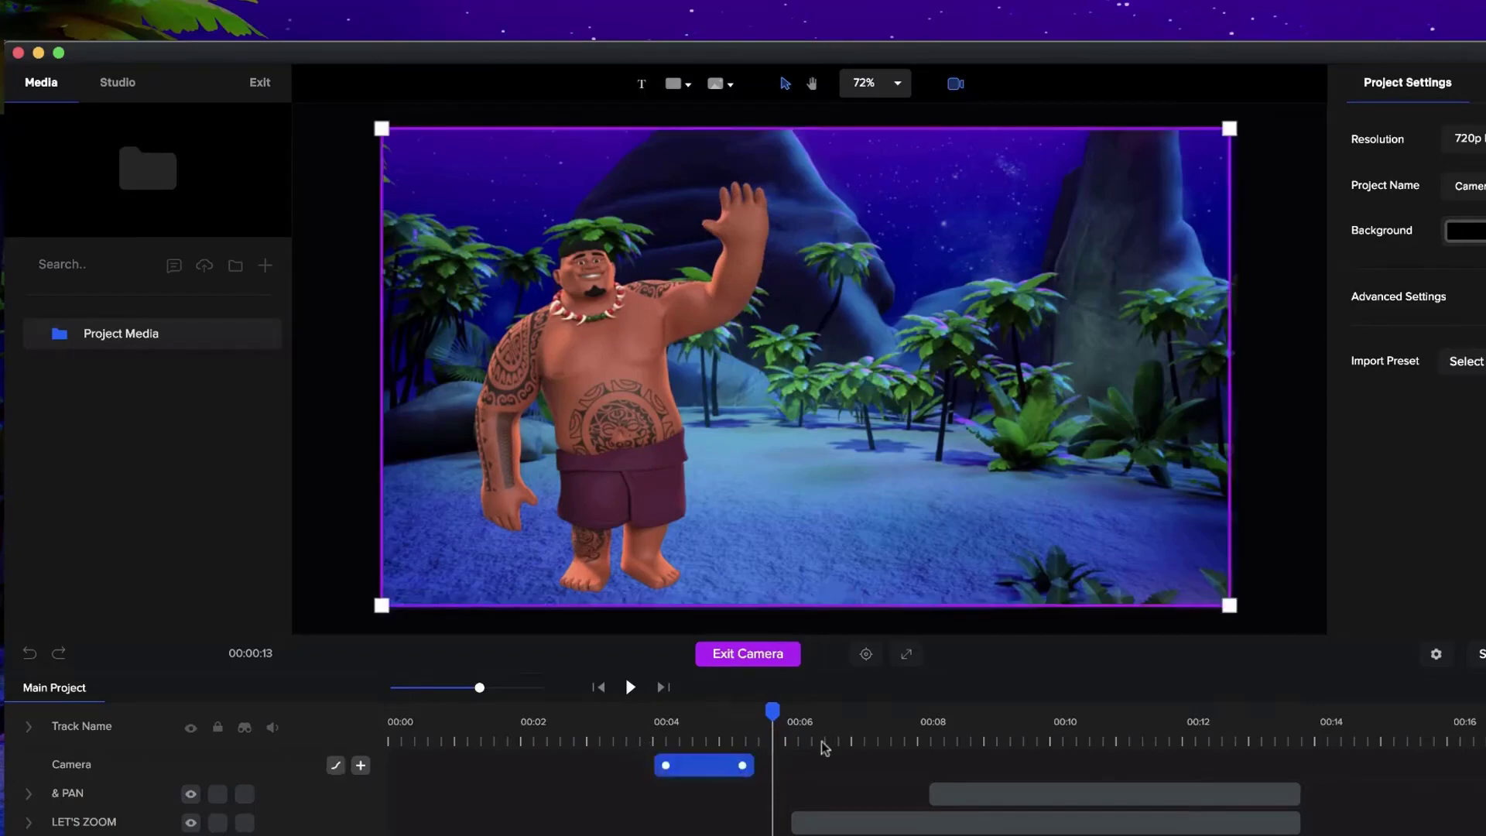
drag(1229, 605, 862, 435)
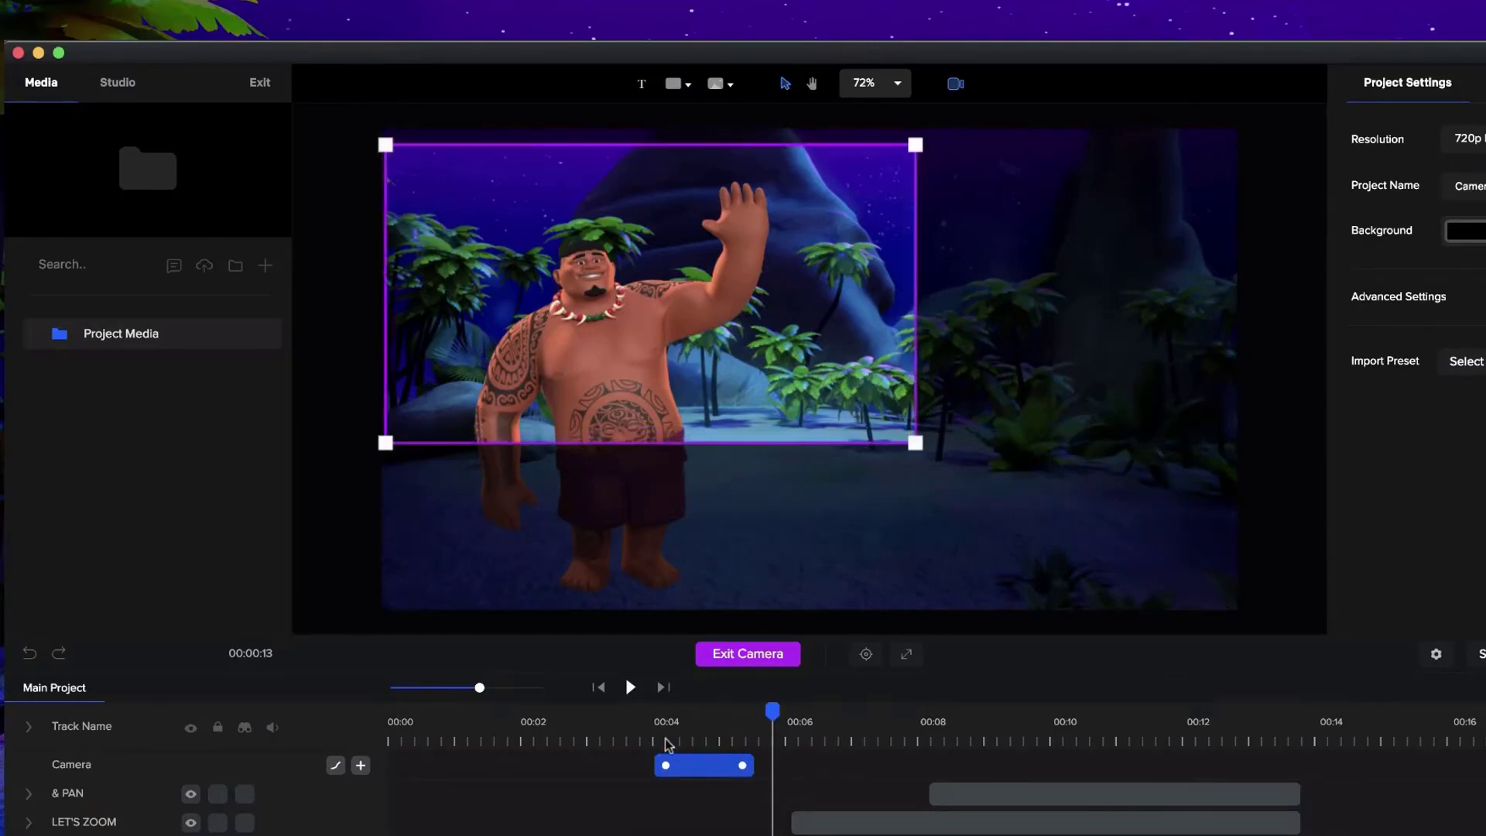
Step: Scrub back to about 00:04 and play the camera zoom to review it
click(657, 739)
drag(654, 711, 632, 675)
click(630, 688)
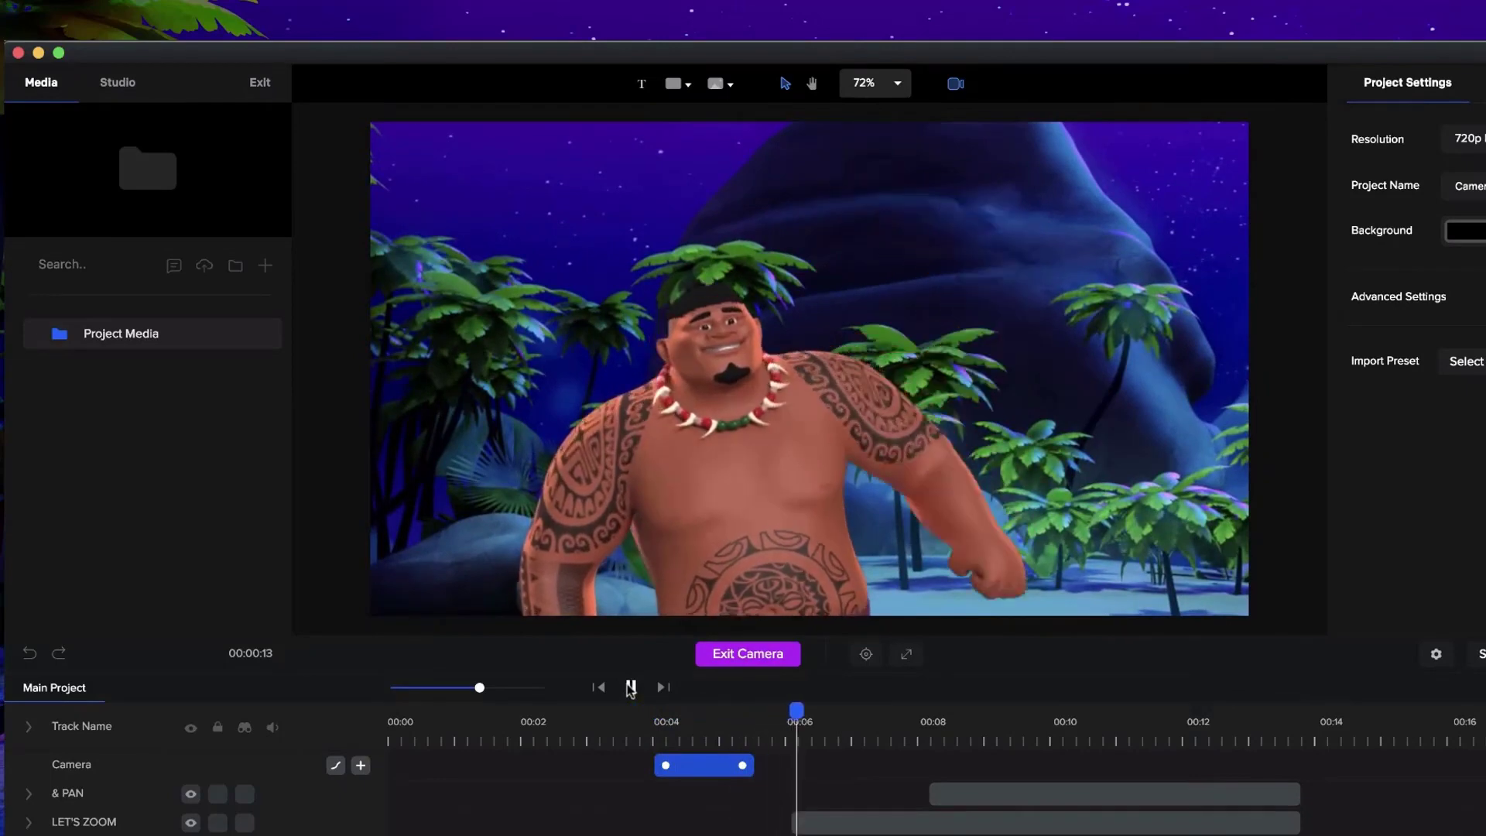
click(631, 687)
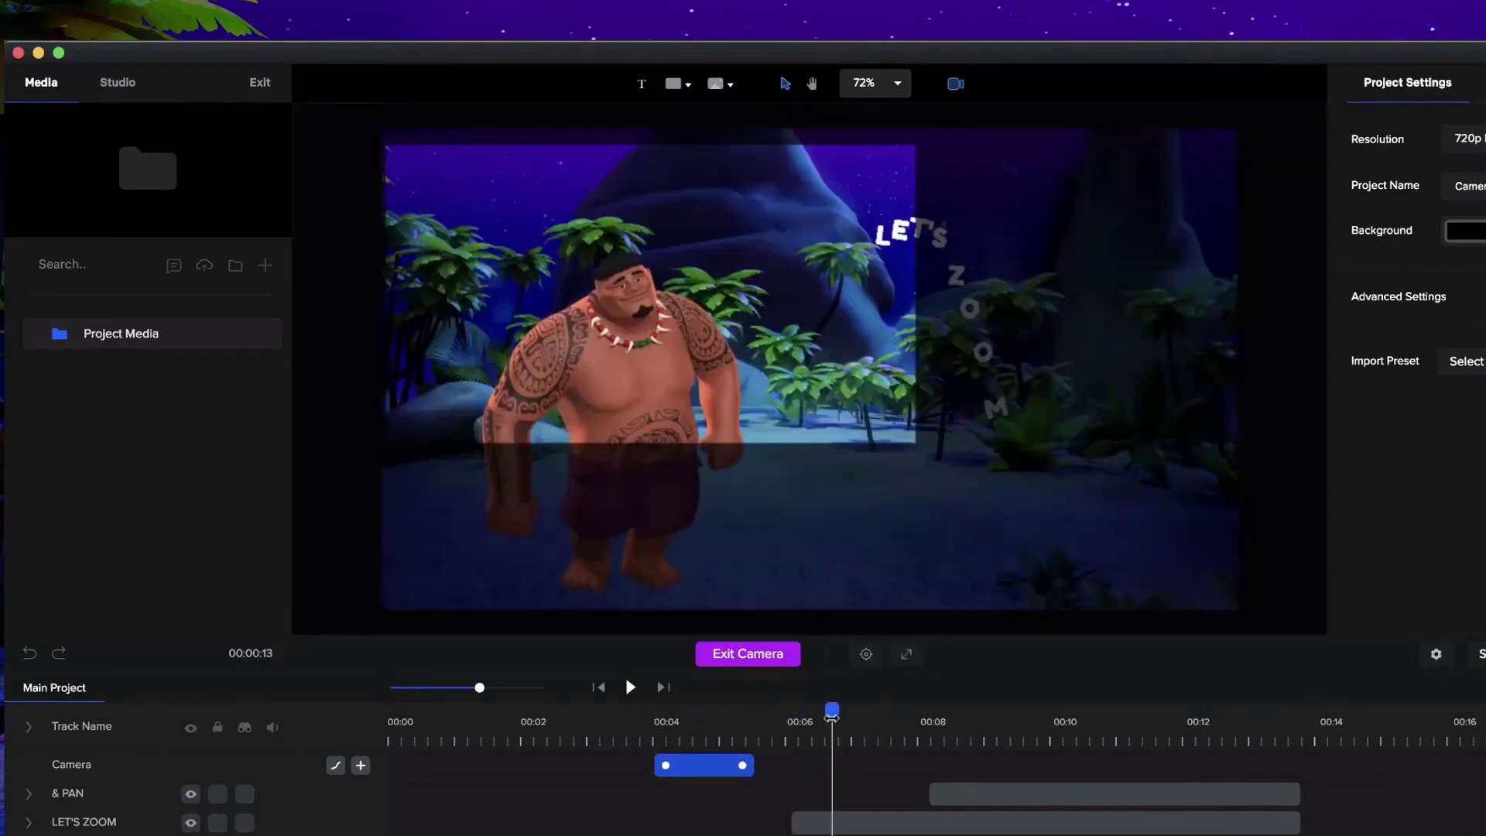
Step: Add a camera keyframe at 00:06 and move and resize the frame around LET'S ZOOM
drag(832, 716, 806, 719)
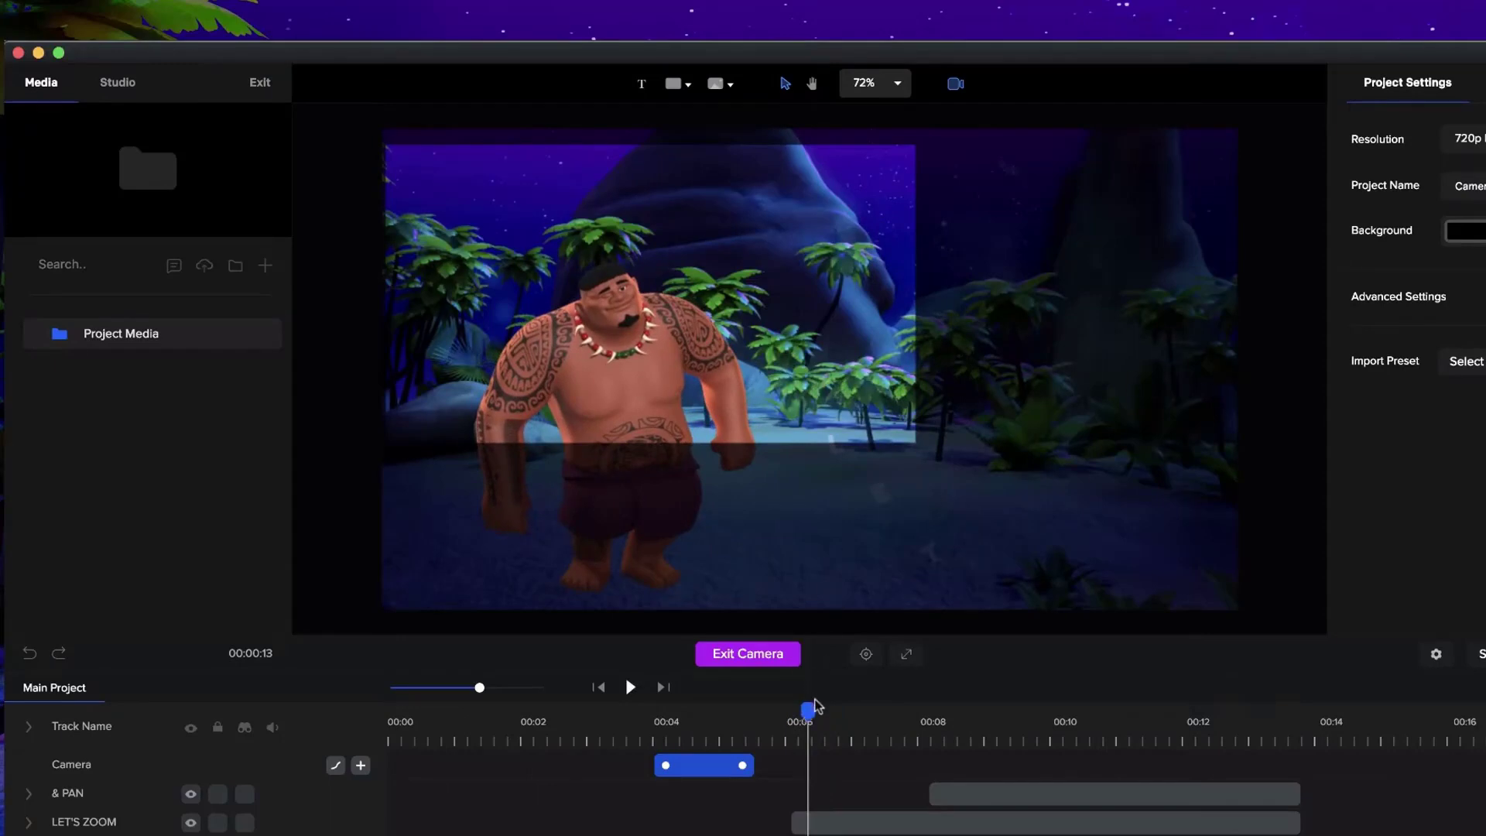
click(358, 767)
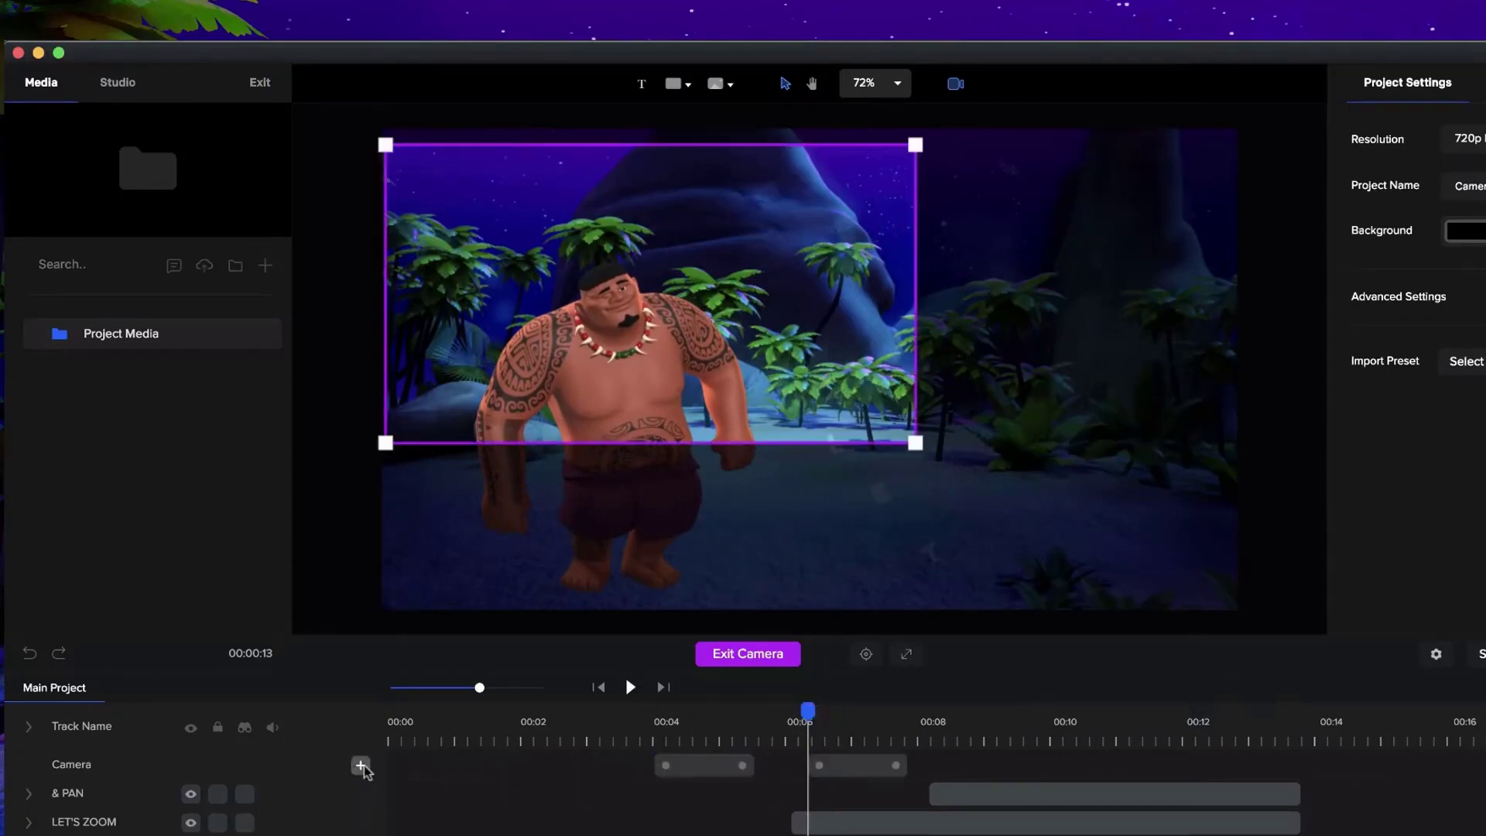
click(911, 720)
drag(913, 714, 921, 713)
click(900, 774)
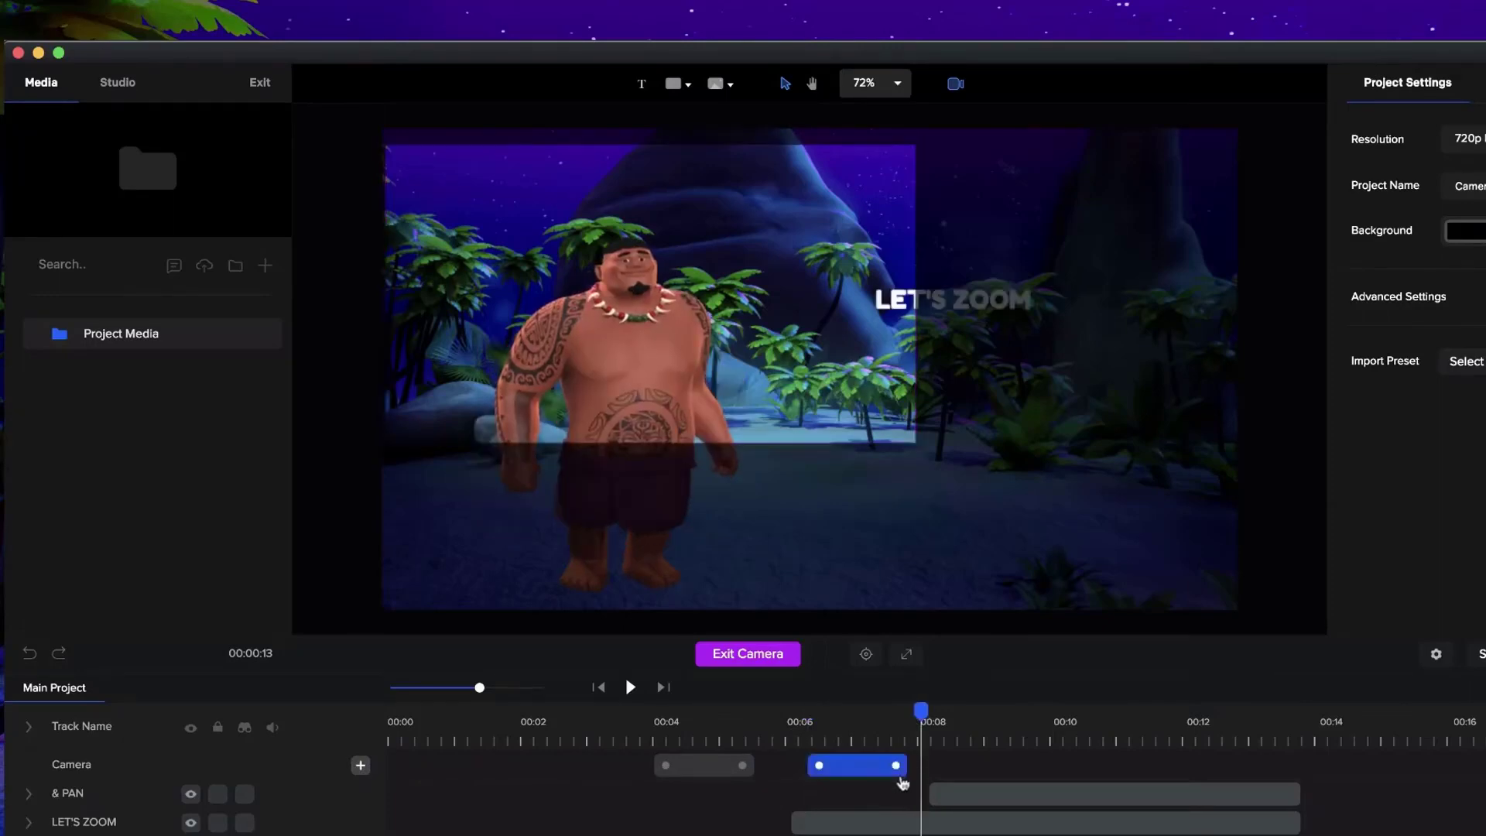
click(807, 472)
click(785, 422)
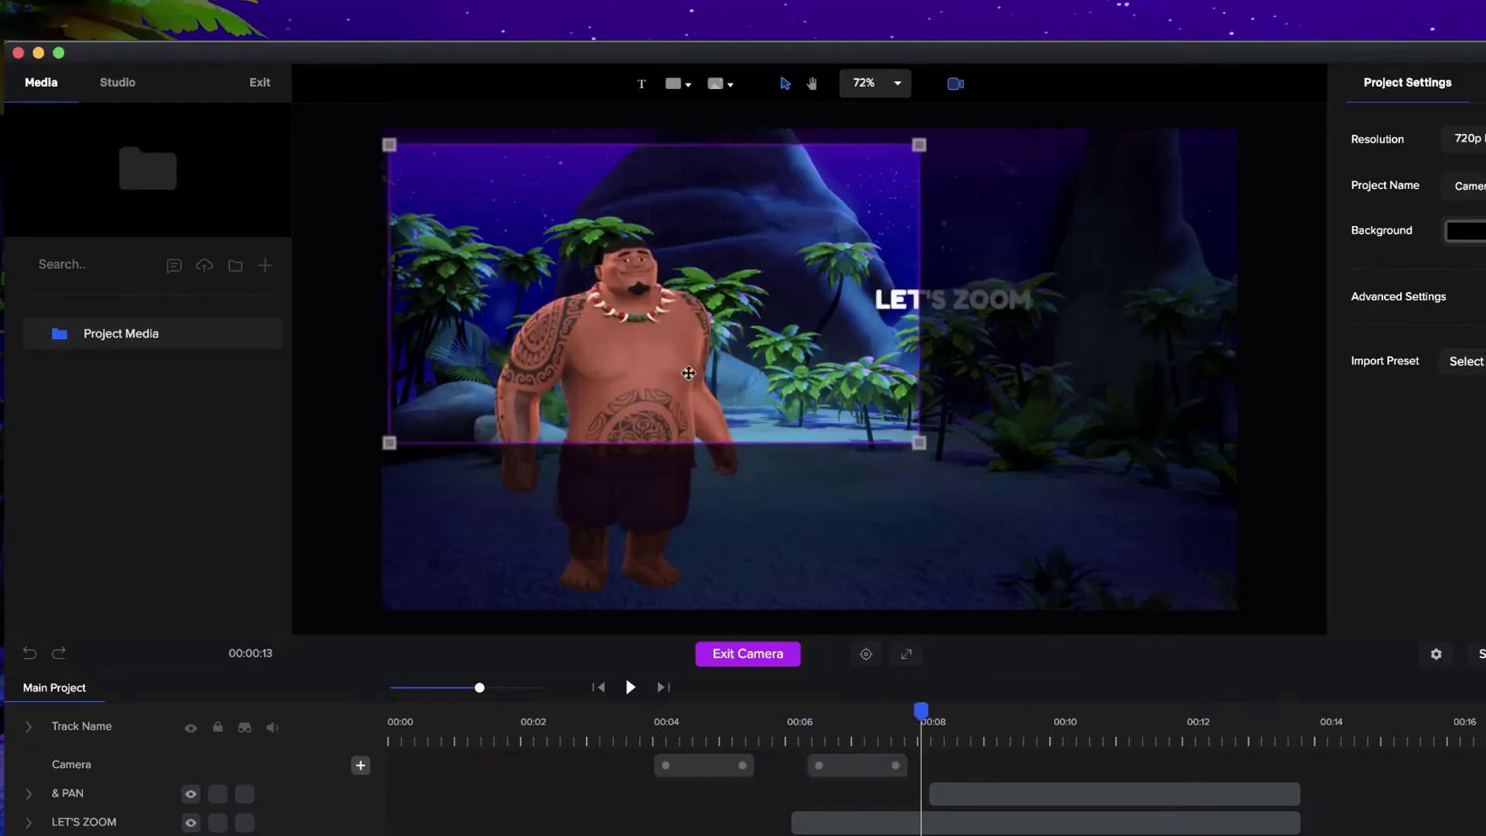
drag(673, 373, 945, 379)
drag(664, 152, 936, 305)
drag(1173, 364, 1063, 280)
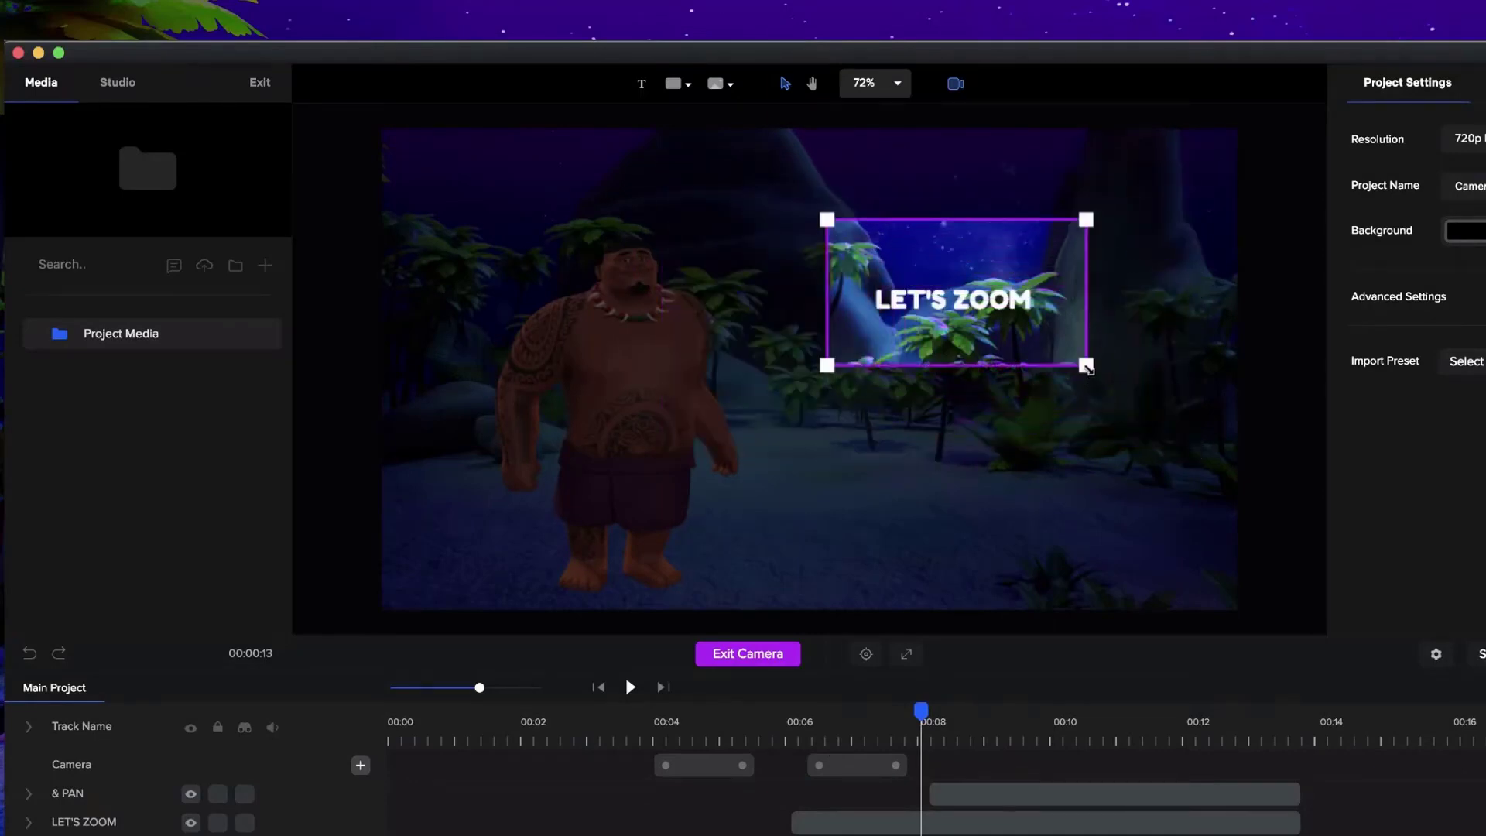
drag(1087, 367, 1093, 371)
Step: Add a keyframe at 00:08 and widen the frame around the full LET'S ZOOM & PAN title by 00:10
click(905, 760)
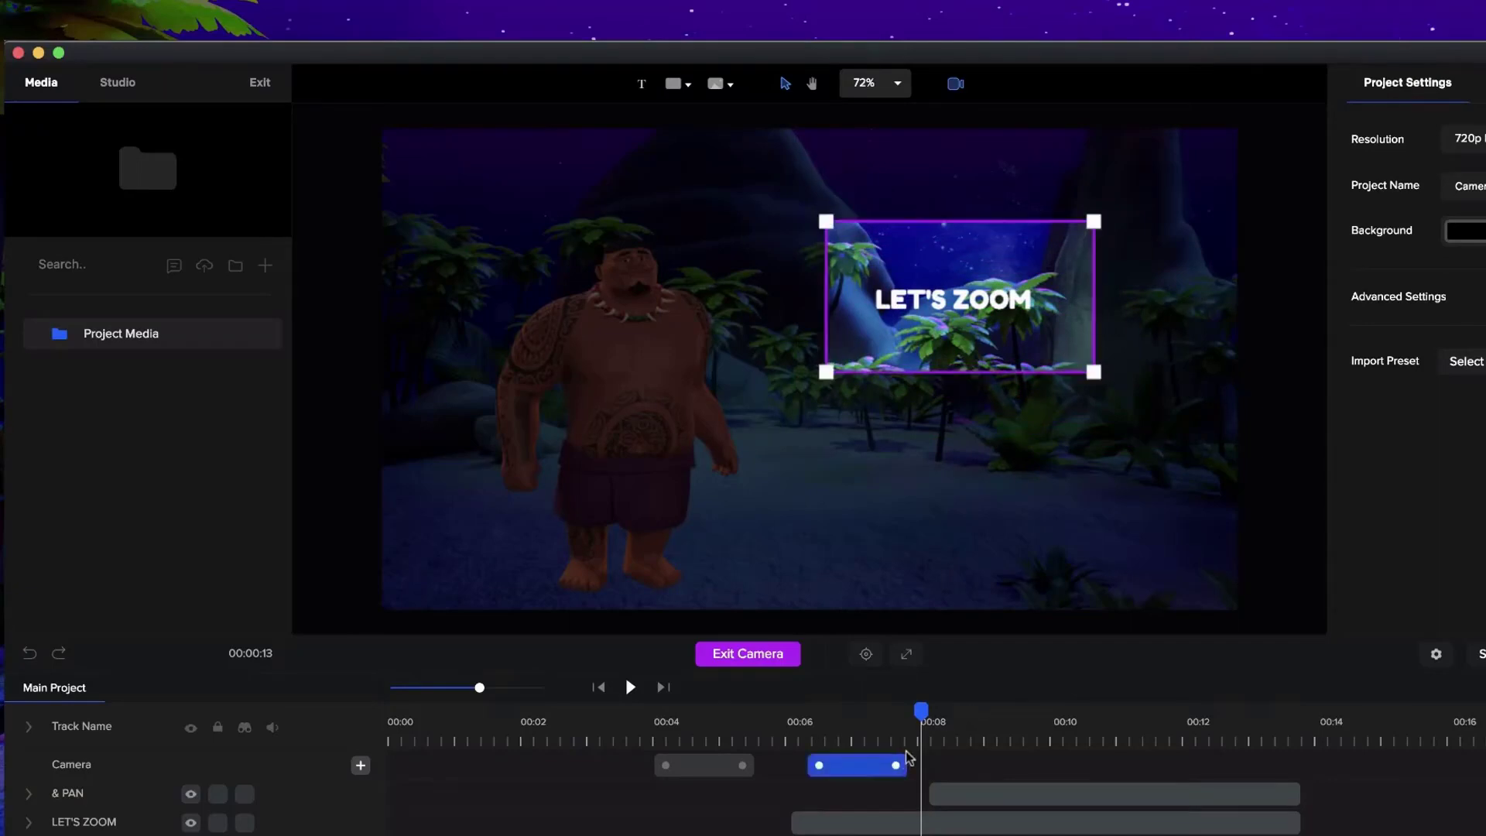
drag(927, 713, 953, 710)
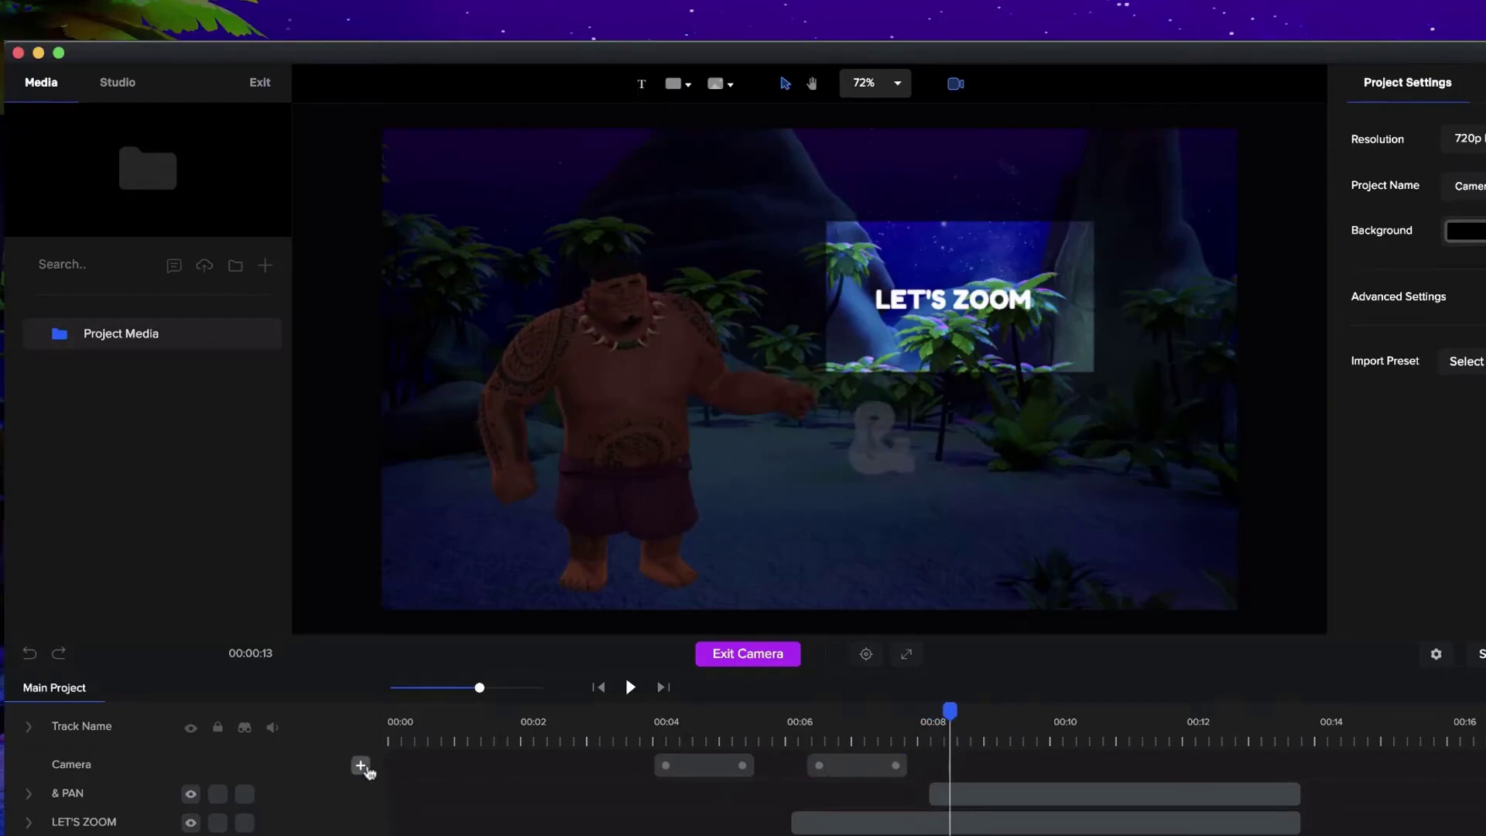
click(360, 766)
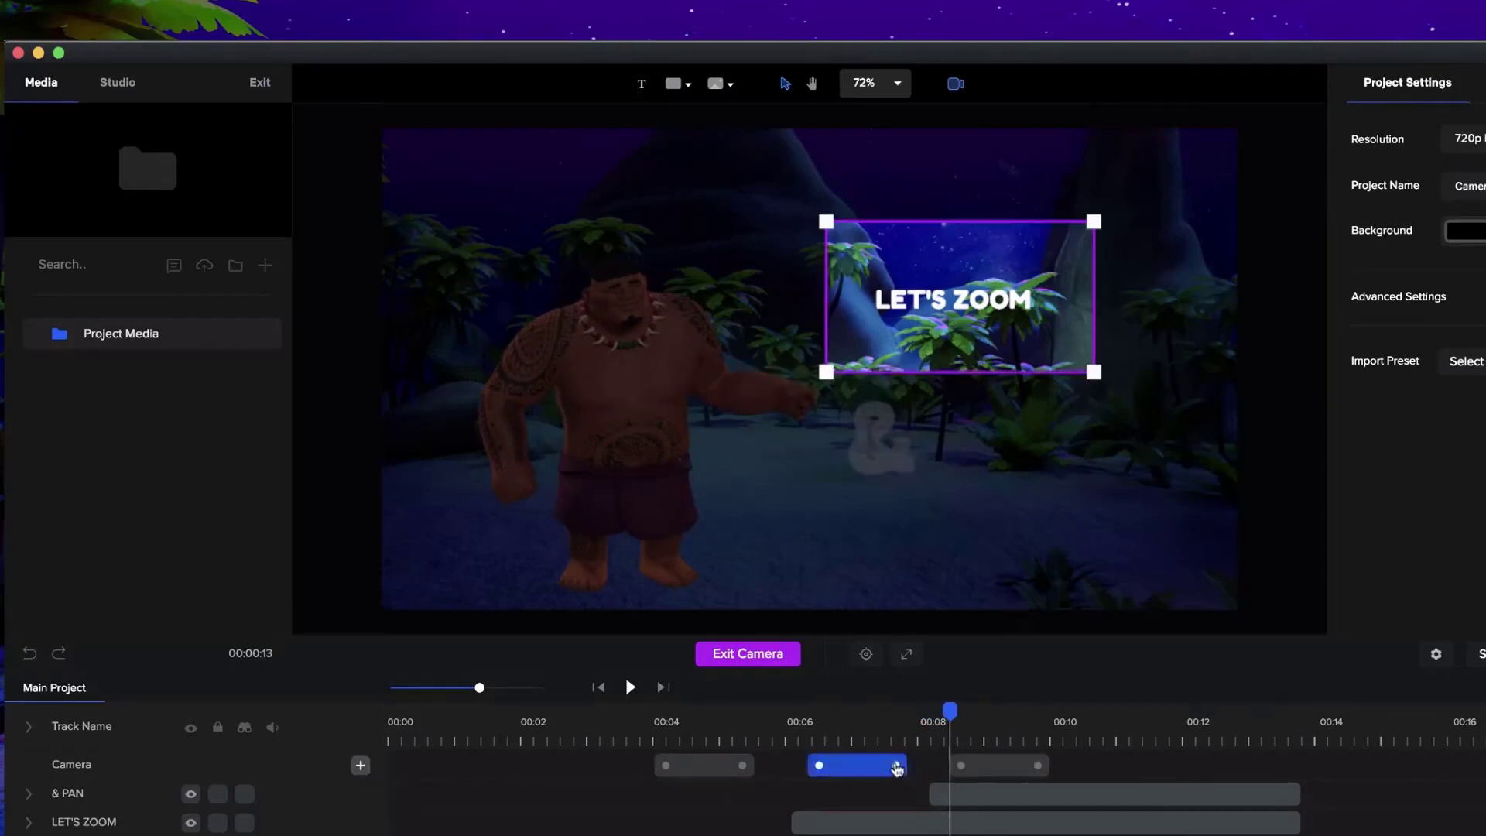
click(1060, 715)
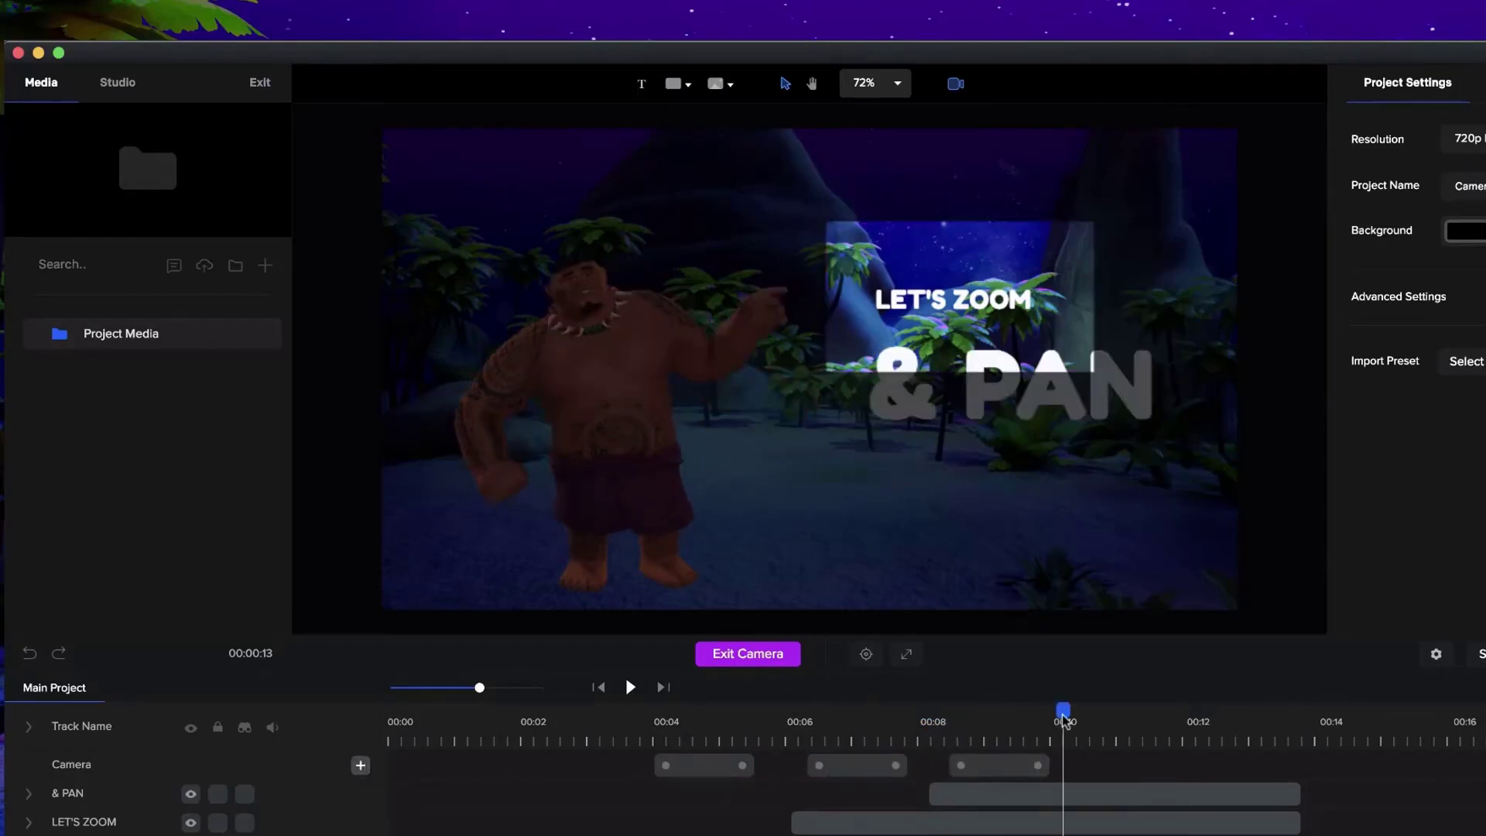
click(1093, 308)
drag(1102, 378, 1210, 439)
drag(1176, 333, 1172, 355)
mouse_move(1203, 461)
mouse_down()
mouse_move(1233, 477)
mouse_move(1184, 444)
mouse_up()
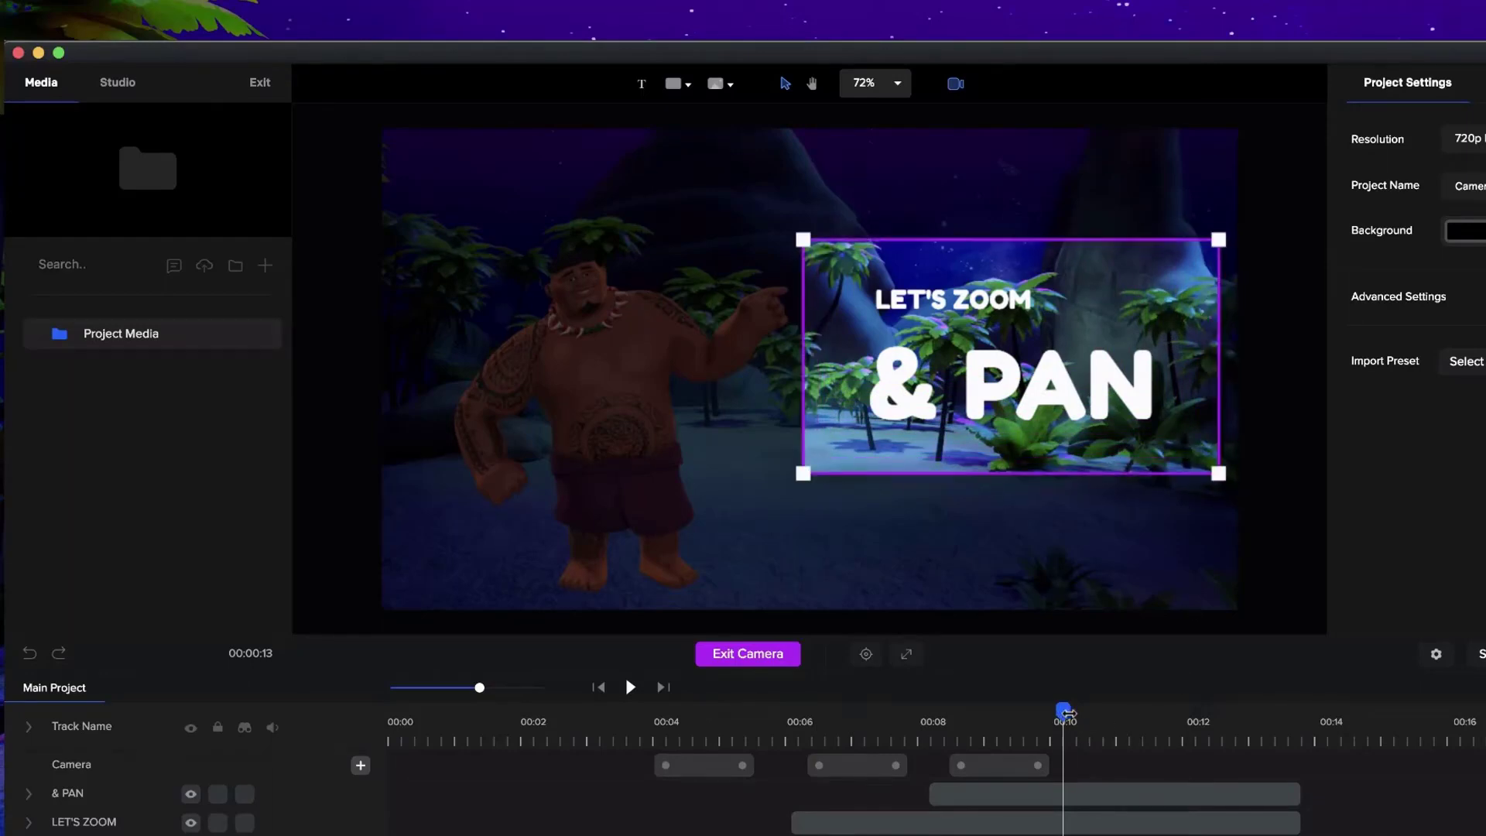
drag(1066, 712, 1100, 712)
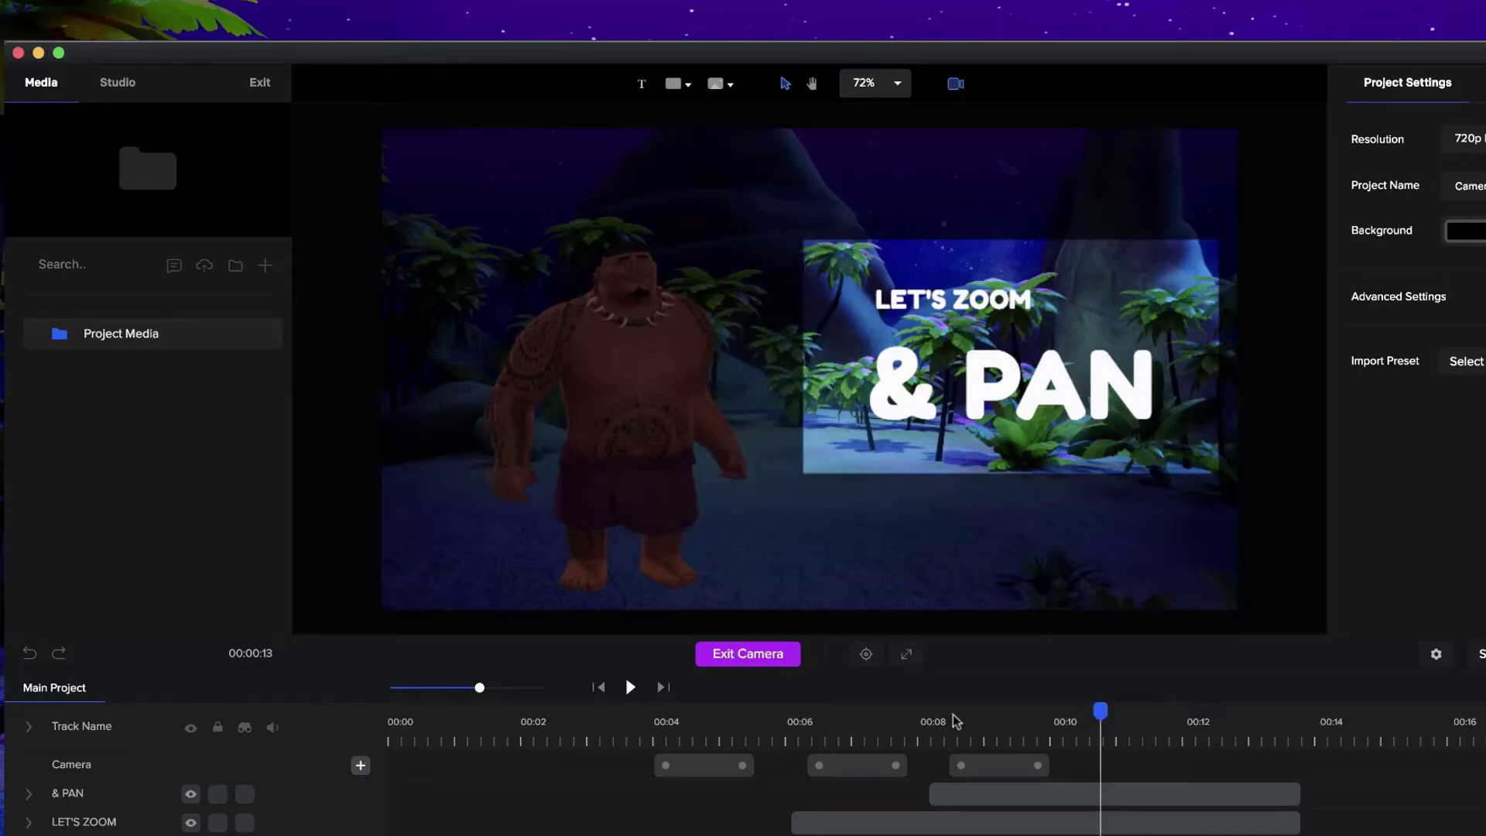
Step: Add a fourth camera keyframe near 00:12 on the Camera track
click(361, 765)
click(1222, 723)
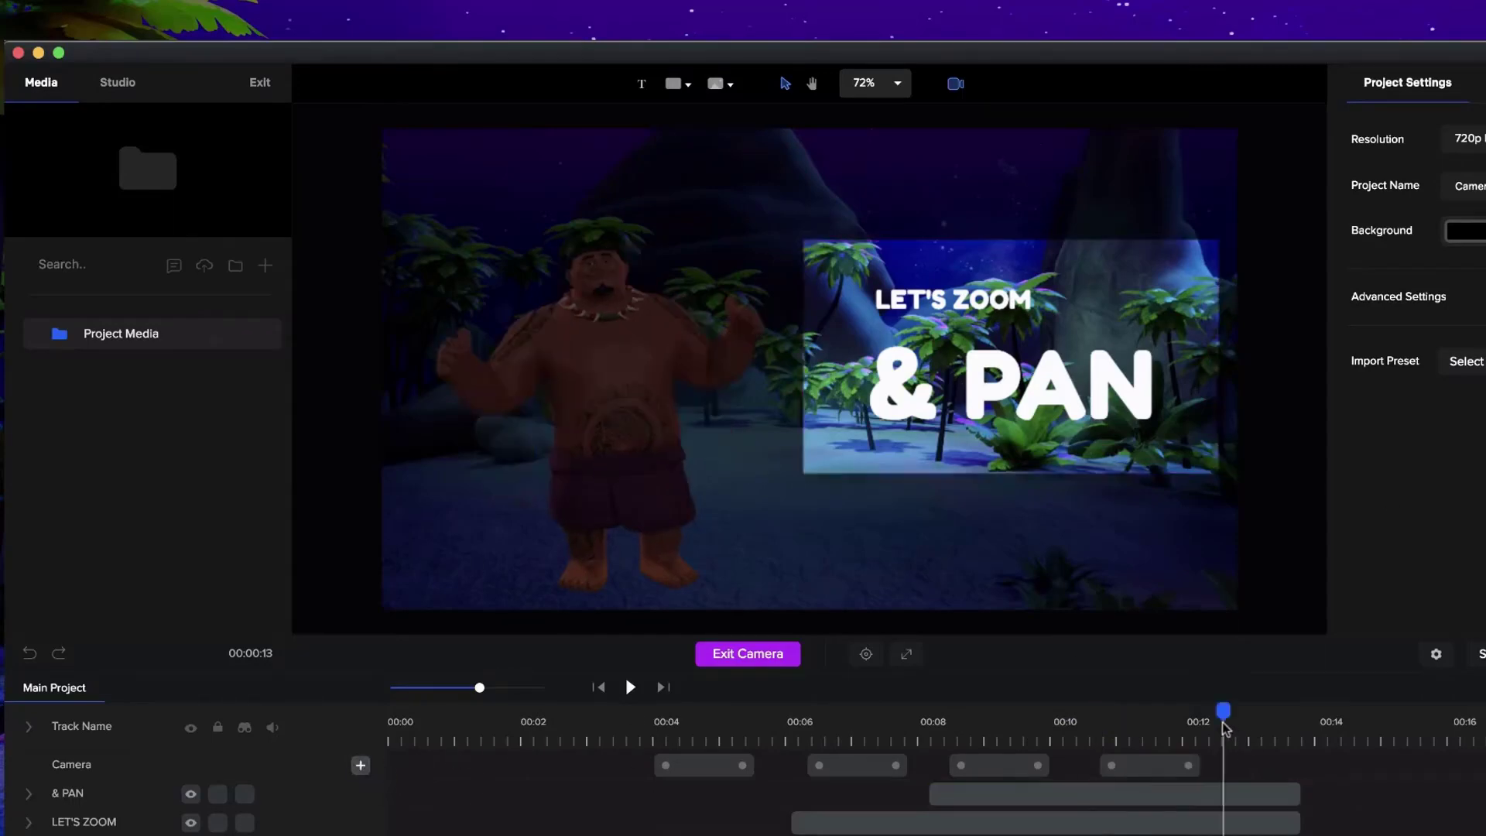
click(1191, 772)
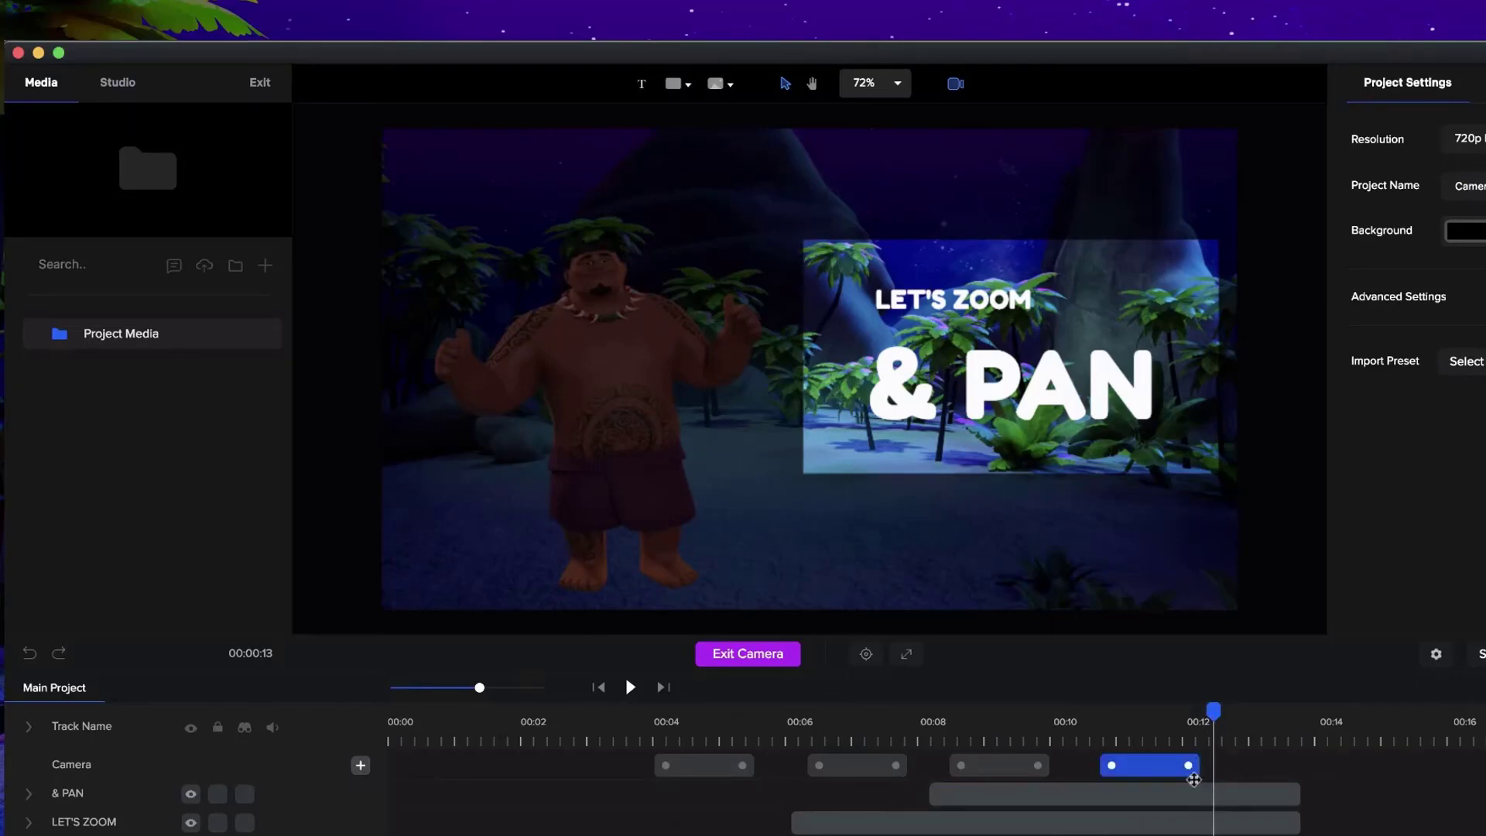
click(1211, 756)
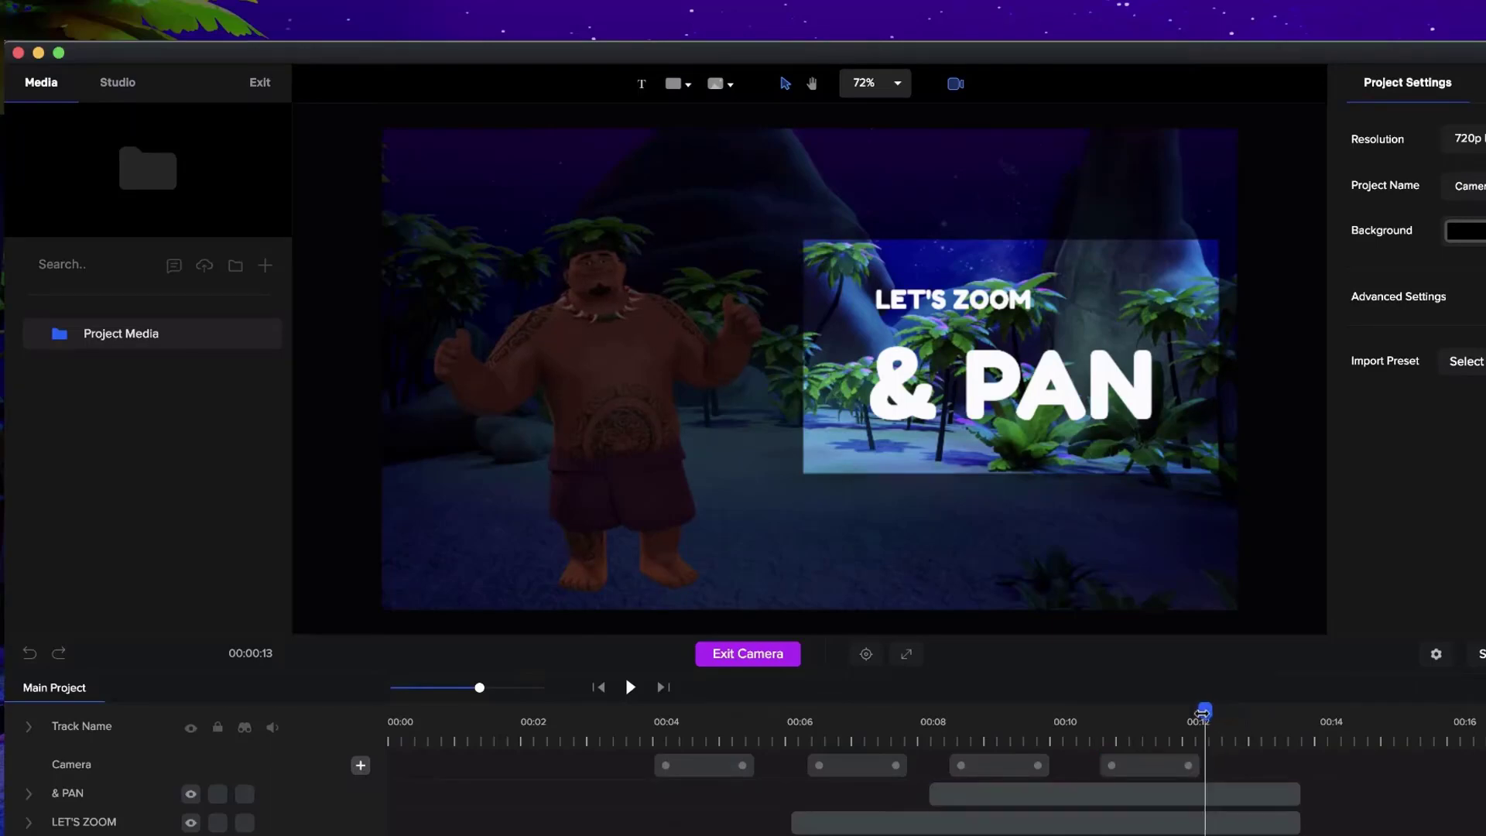
drag(1202, 712, 1180, 711)
click(1147, 774)
click(1028, 750)
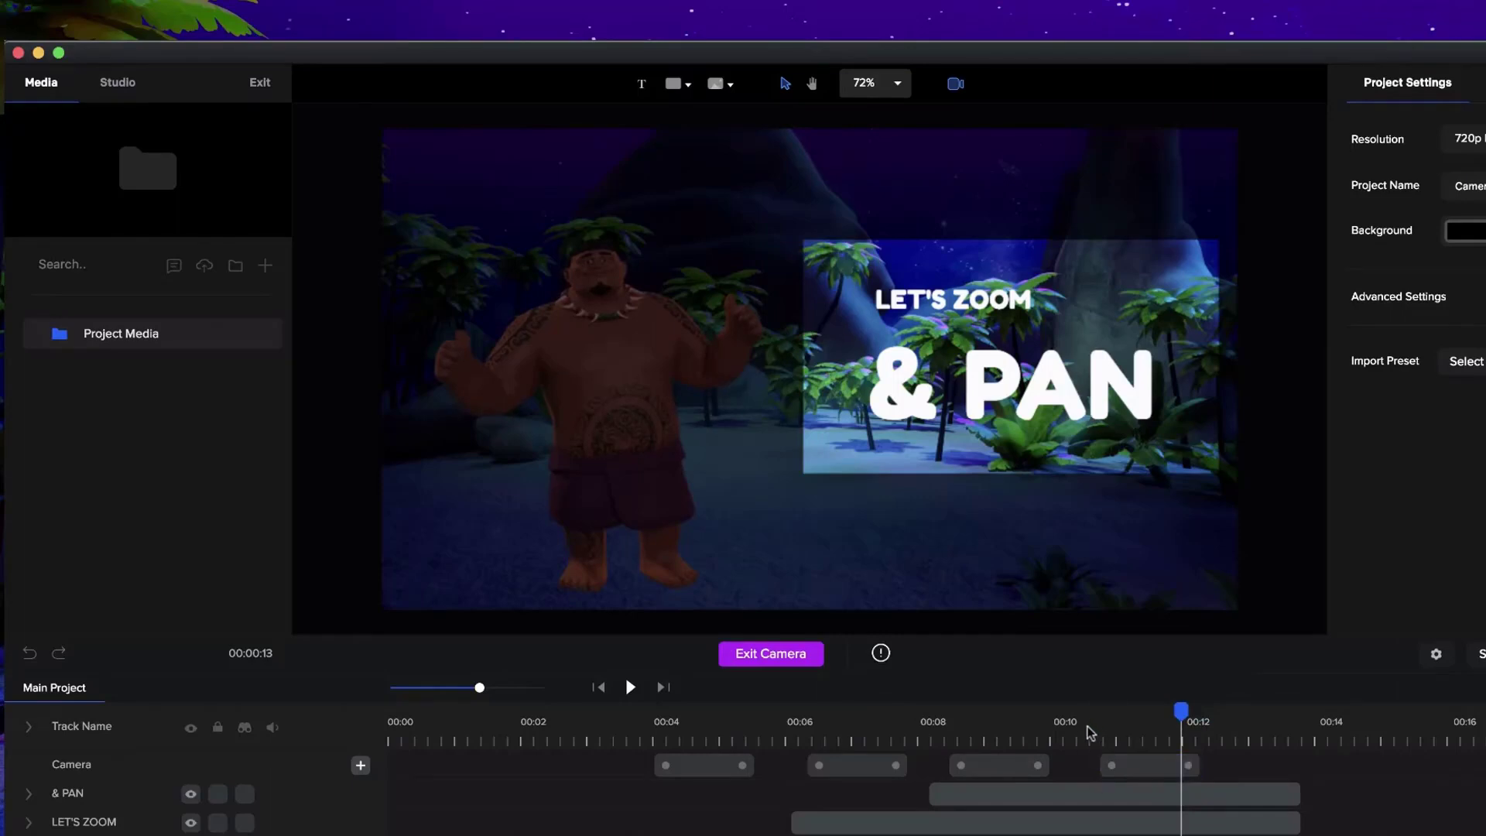
mouse_move(897, 663)
Step: Expand the last keyframe's camera frame to the full scene, then return the playhead to 00:00
click(1213, 716)
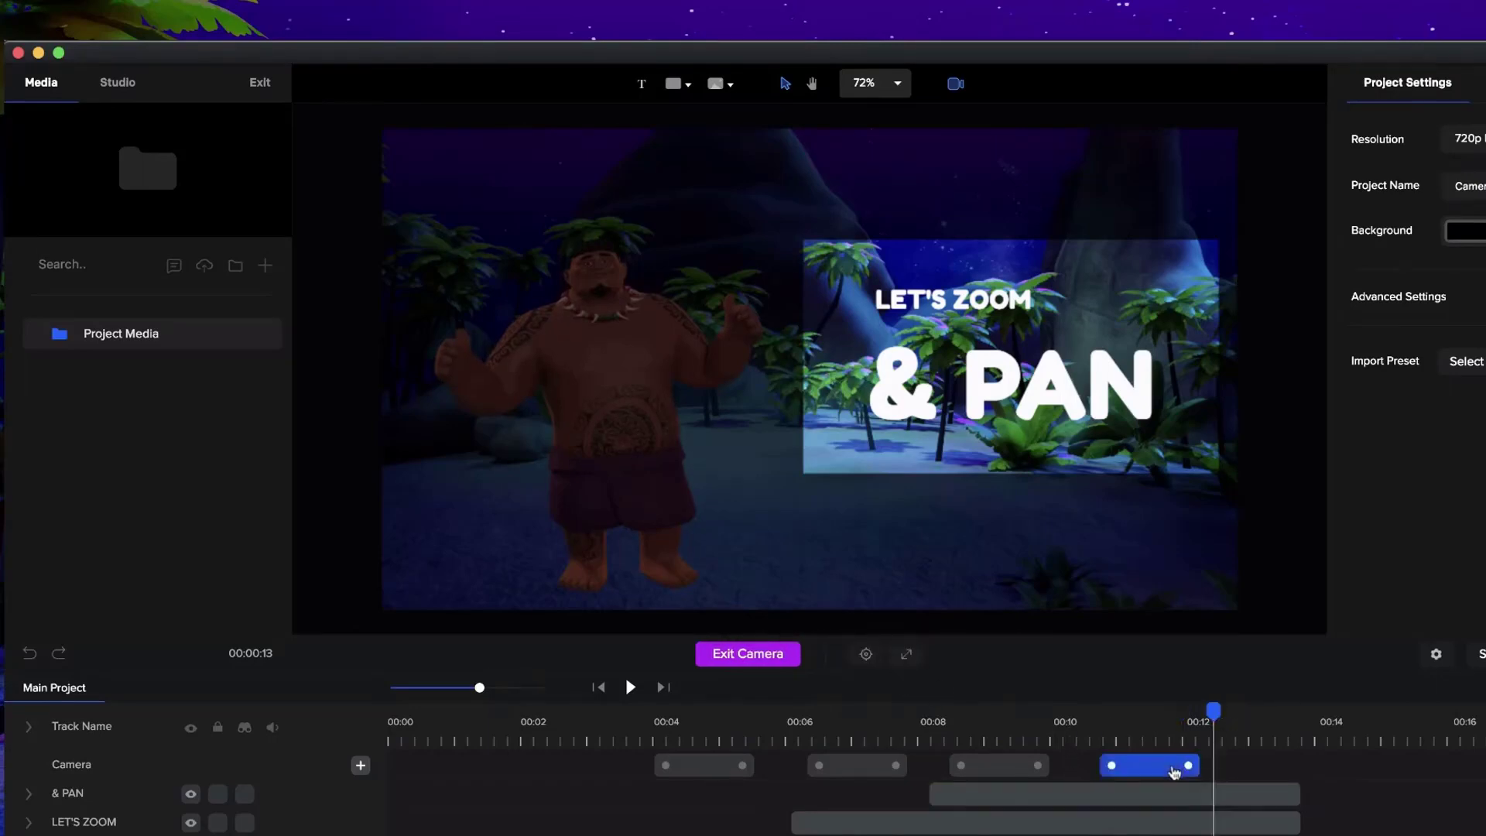
click(1178, 766)
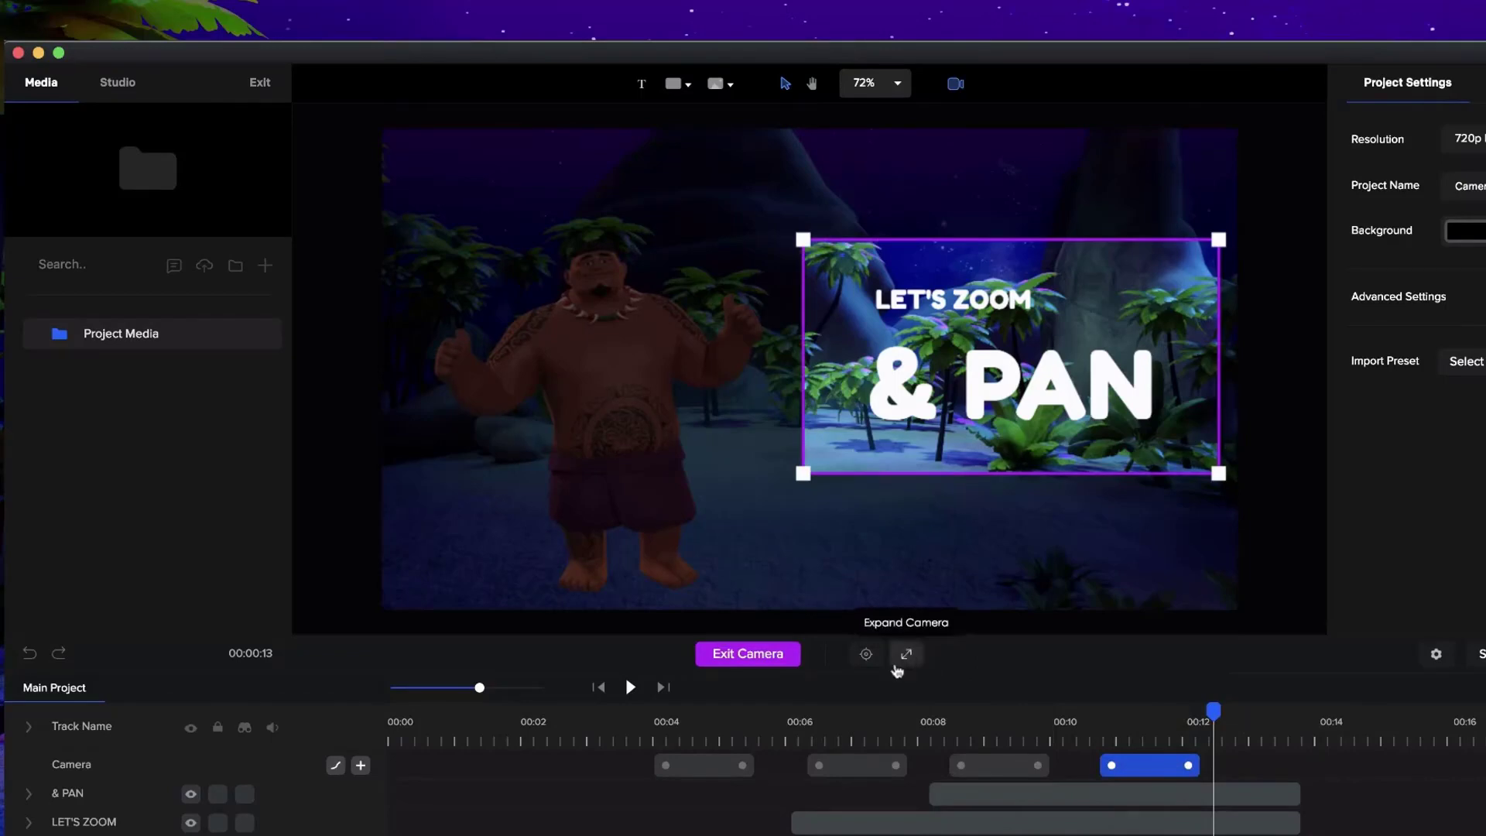
click(907, 656)
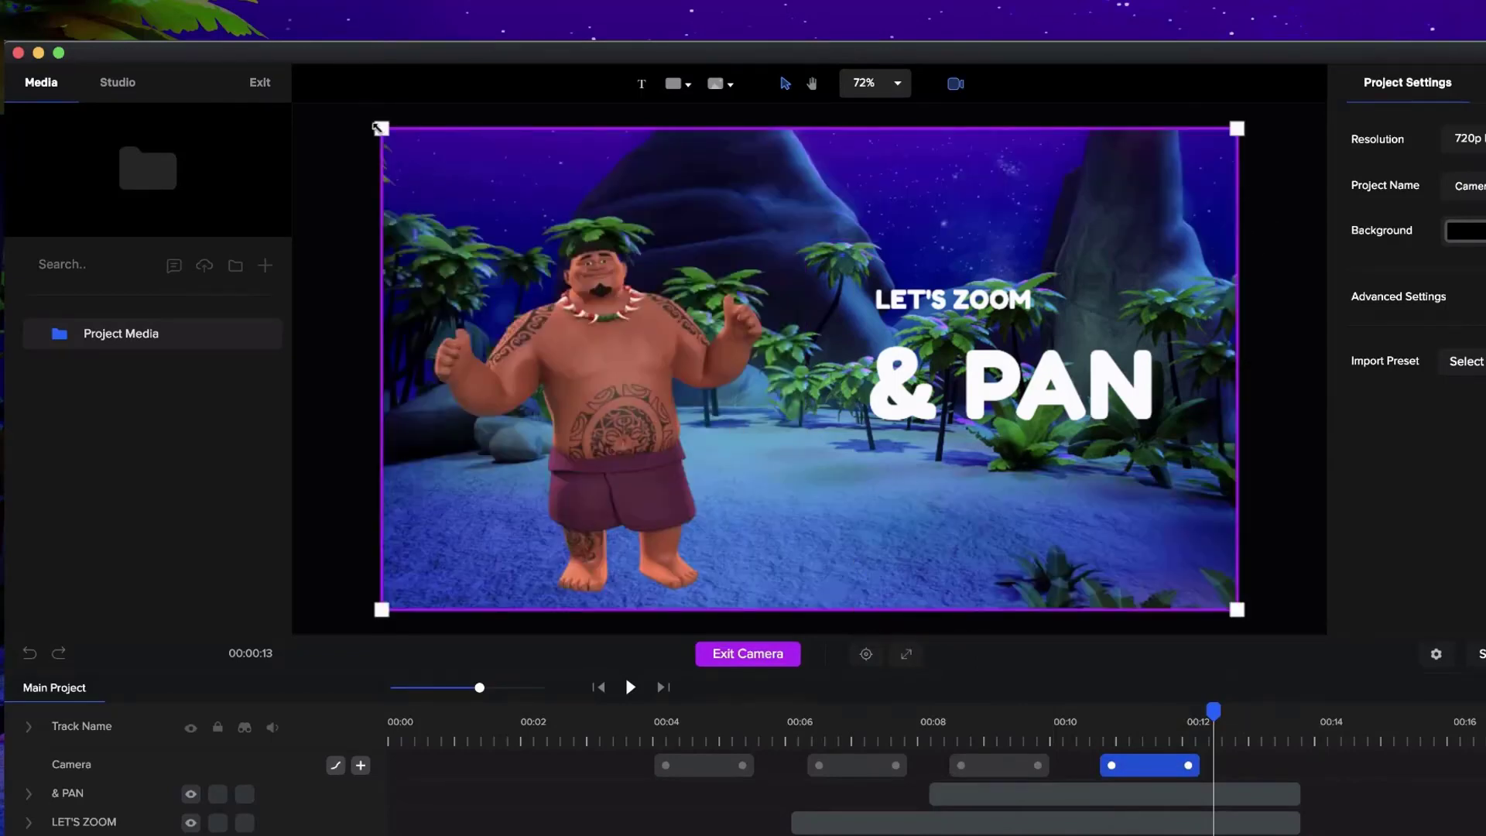
drag(379, 126, 968, 419)
drag(1214, 720, 342, 710)
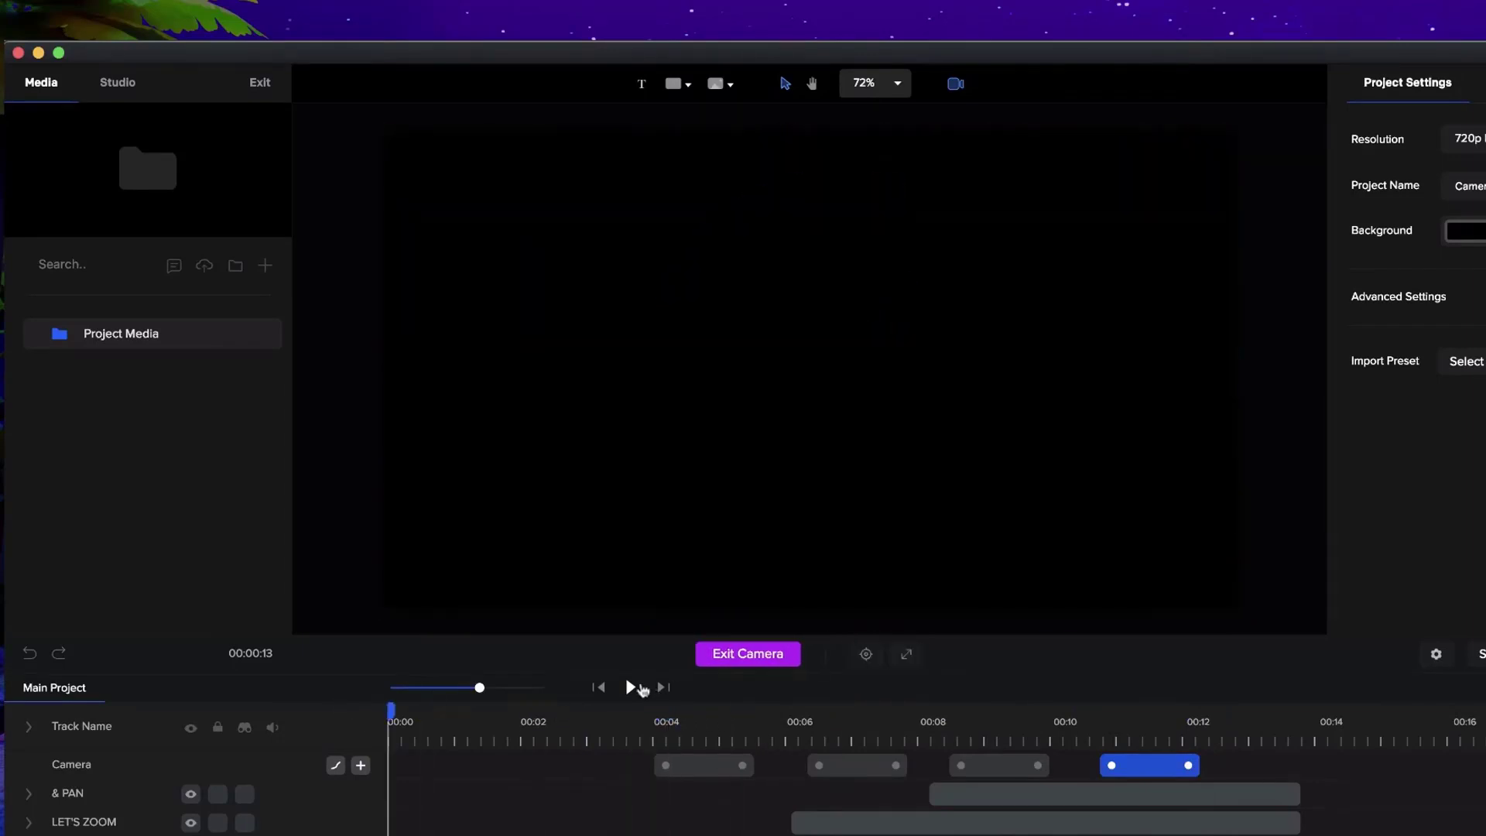
click(639, 687)
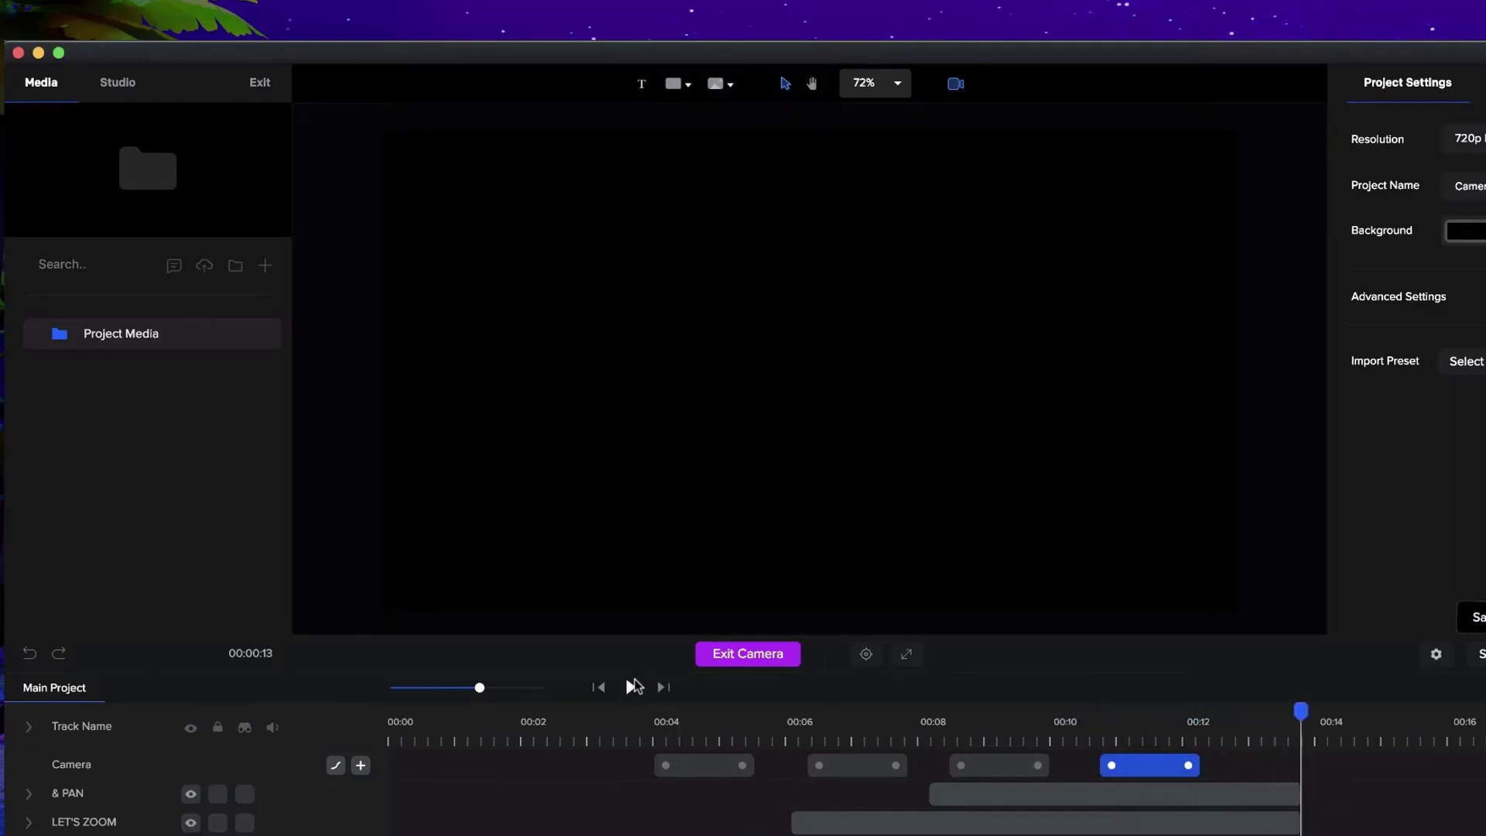
click(1259, 723)
drag(1259, 722, 1241, 722)
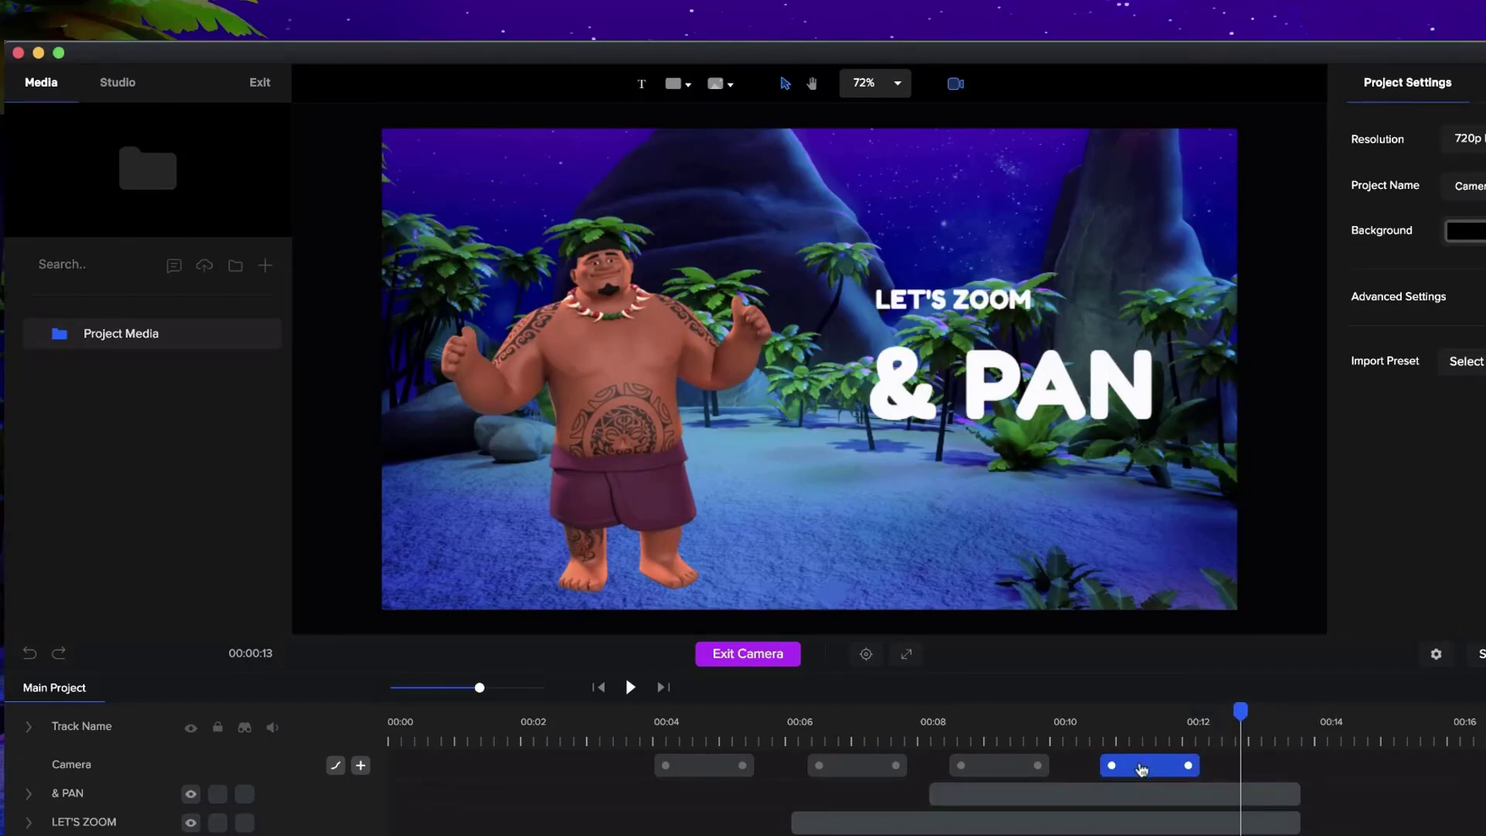
Step: Set the camera move's easing to In > Back and preview it from about 00:10
click(336, 766)
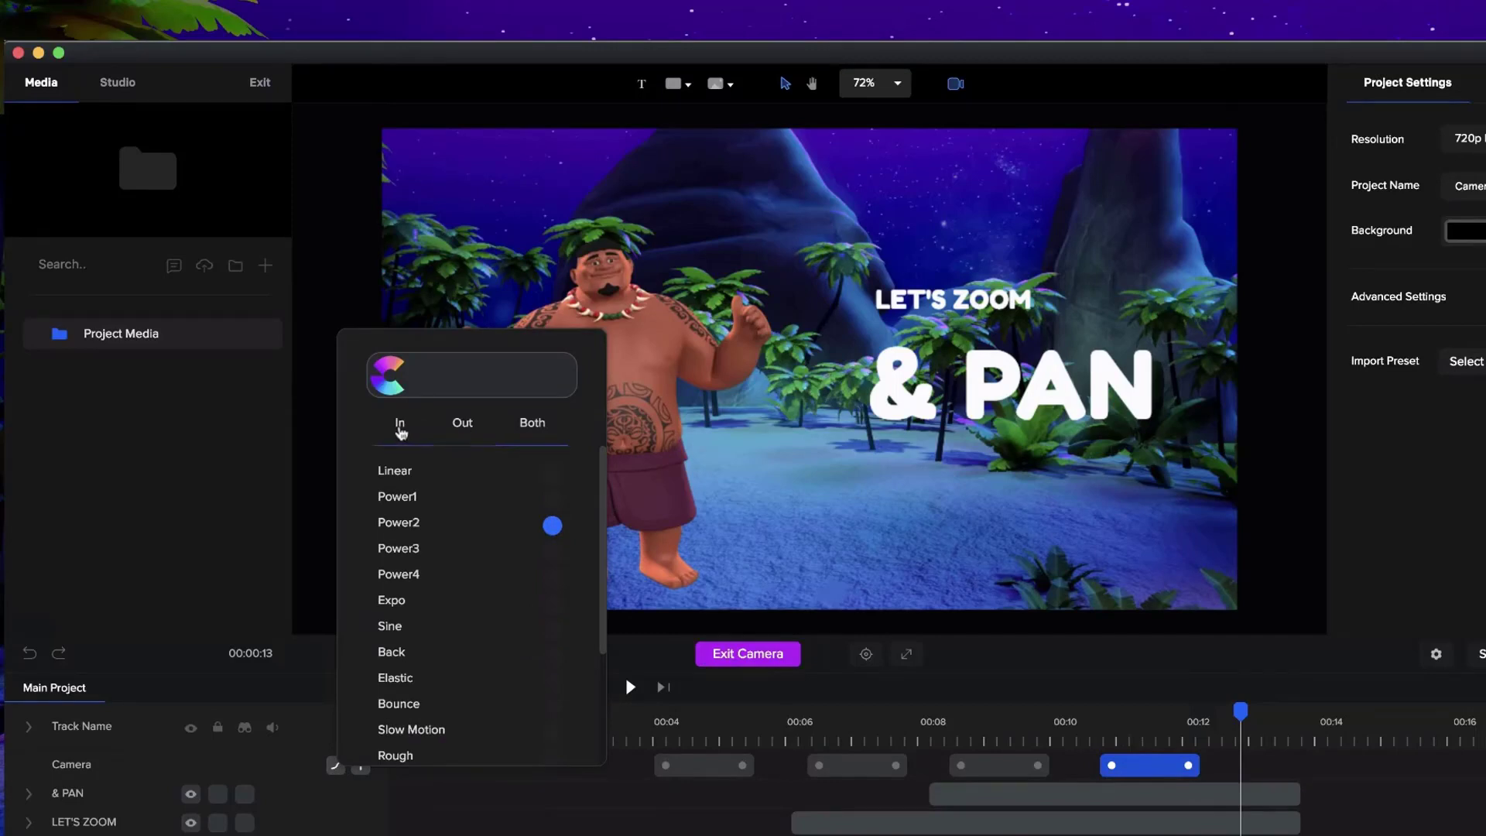
click(400, 428)
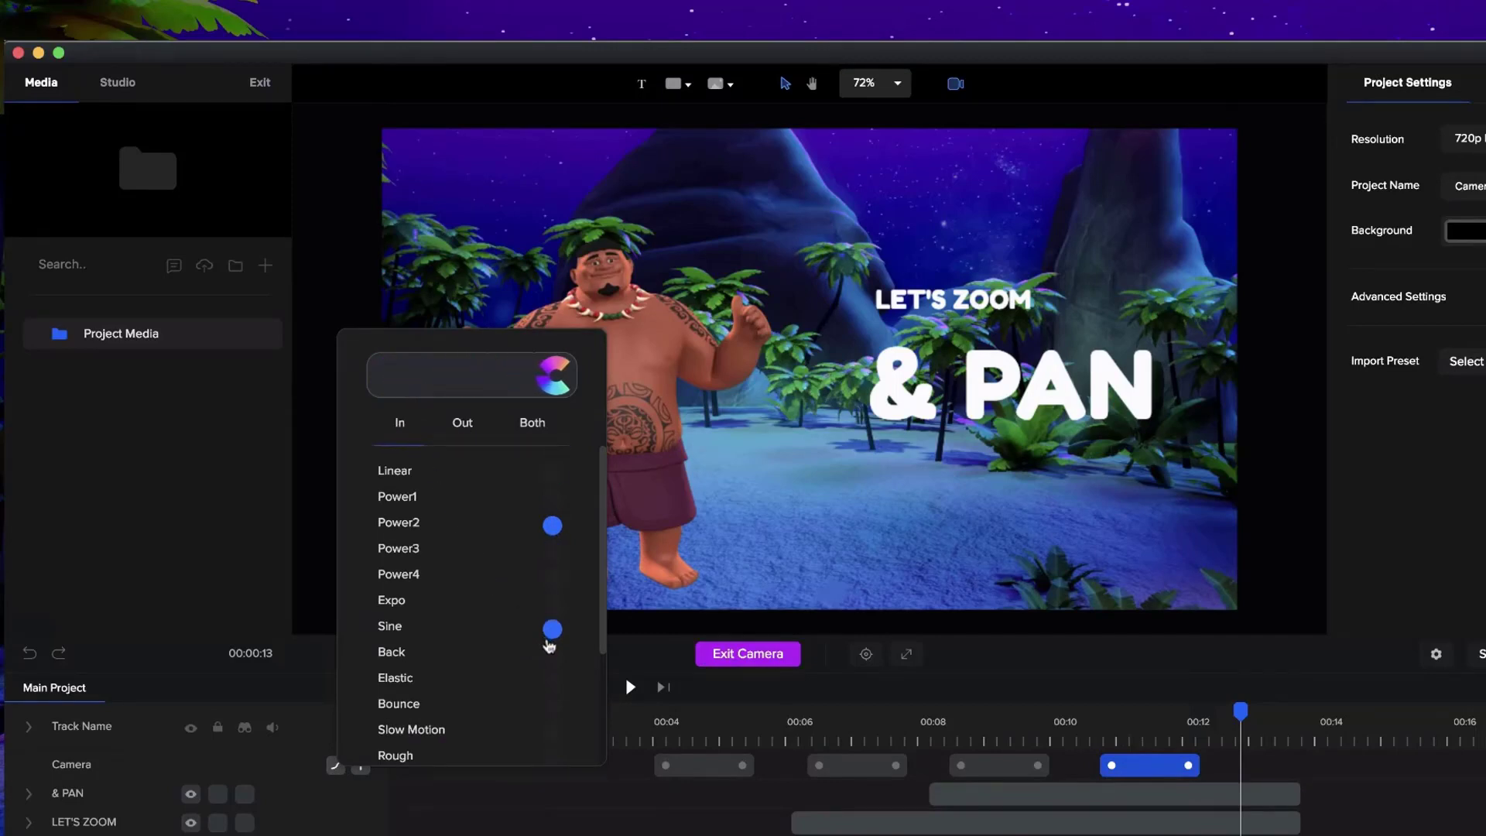
click(550, 656)
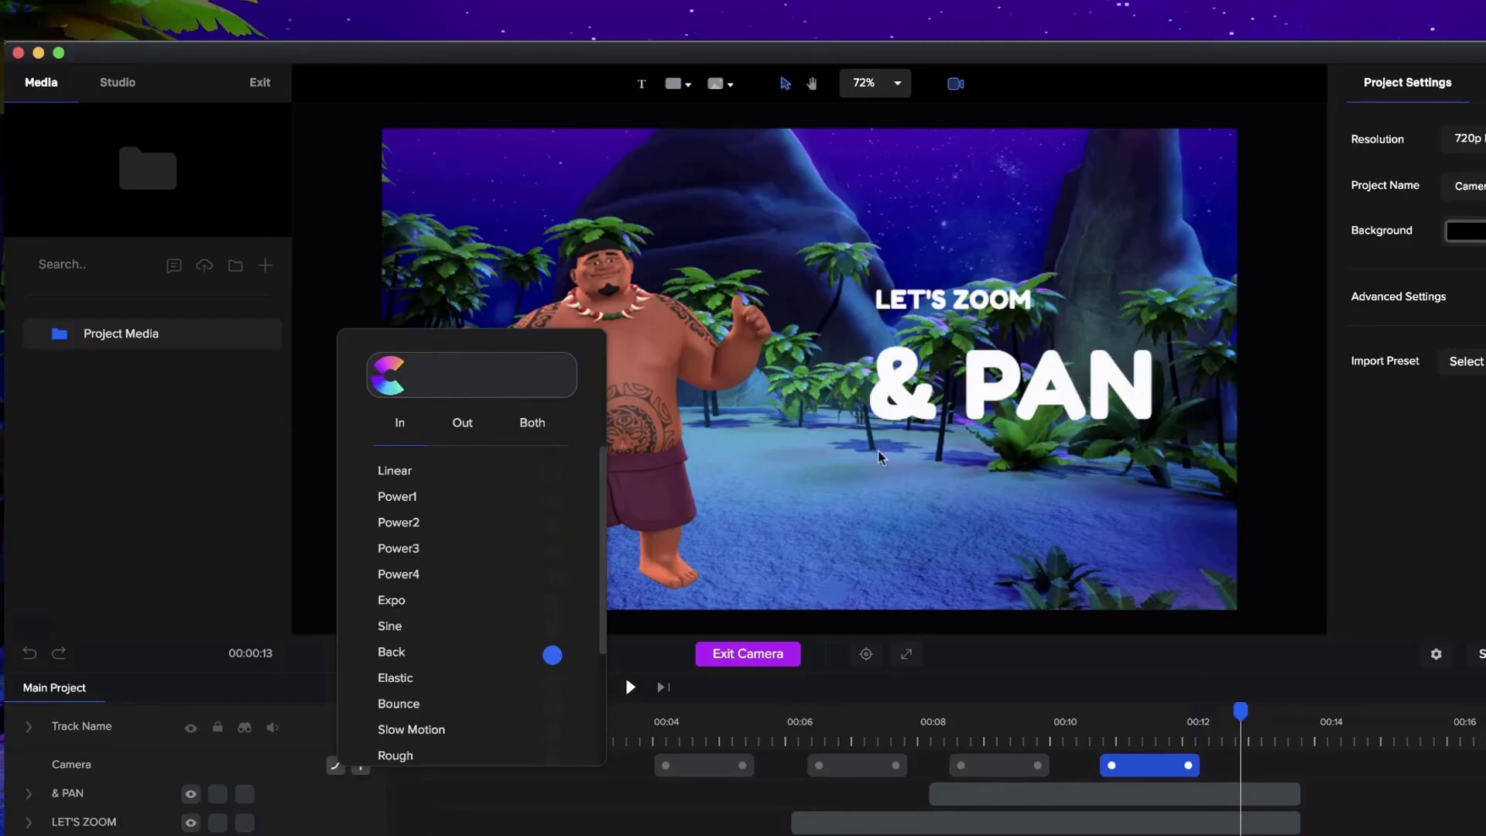
drag(1104, 721, 1056, 720)
click(630, 686)
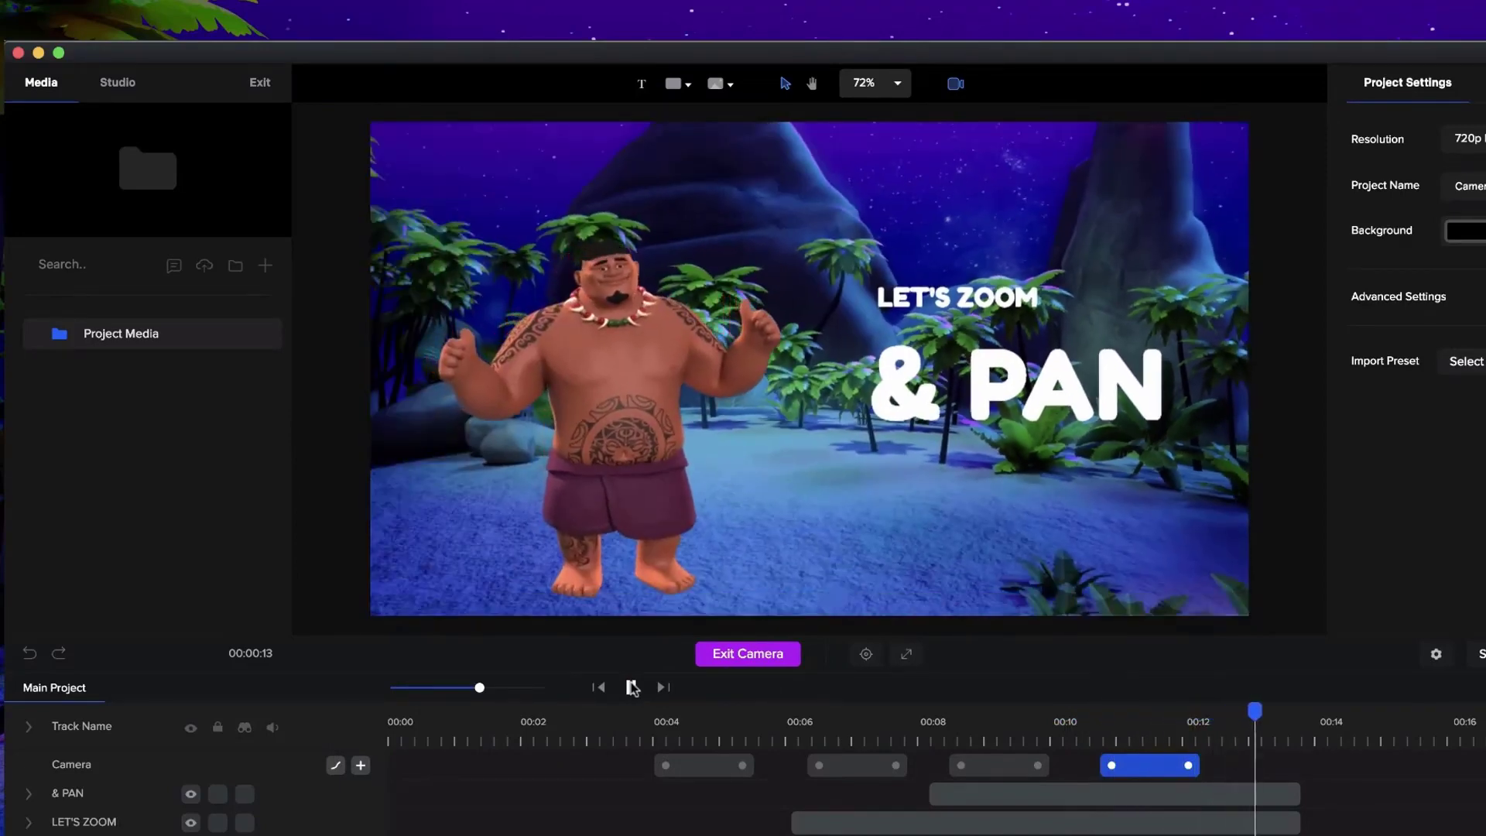
Step: Keep the Back easing, lengthen the last camera clip slightly, and play from about 00:03
click(335, 766)
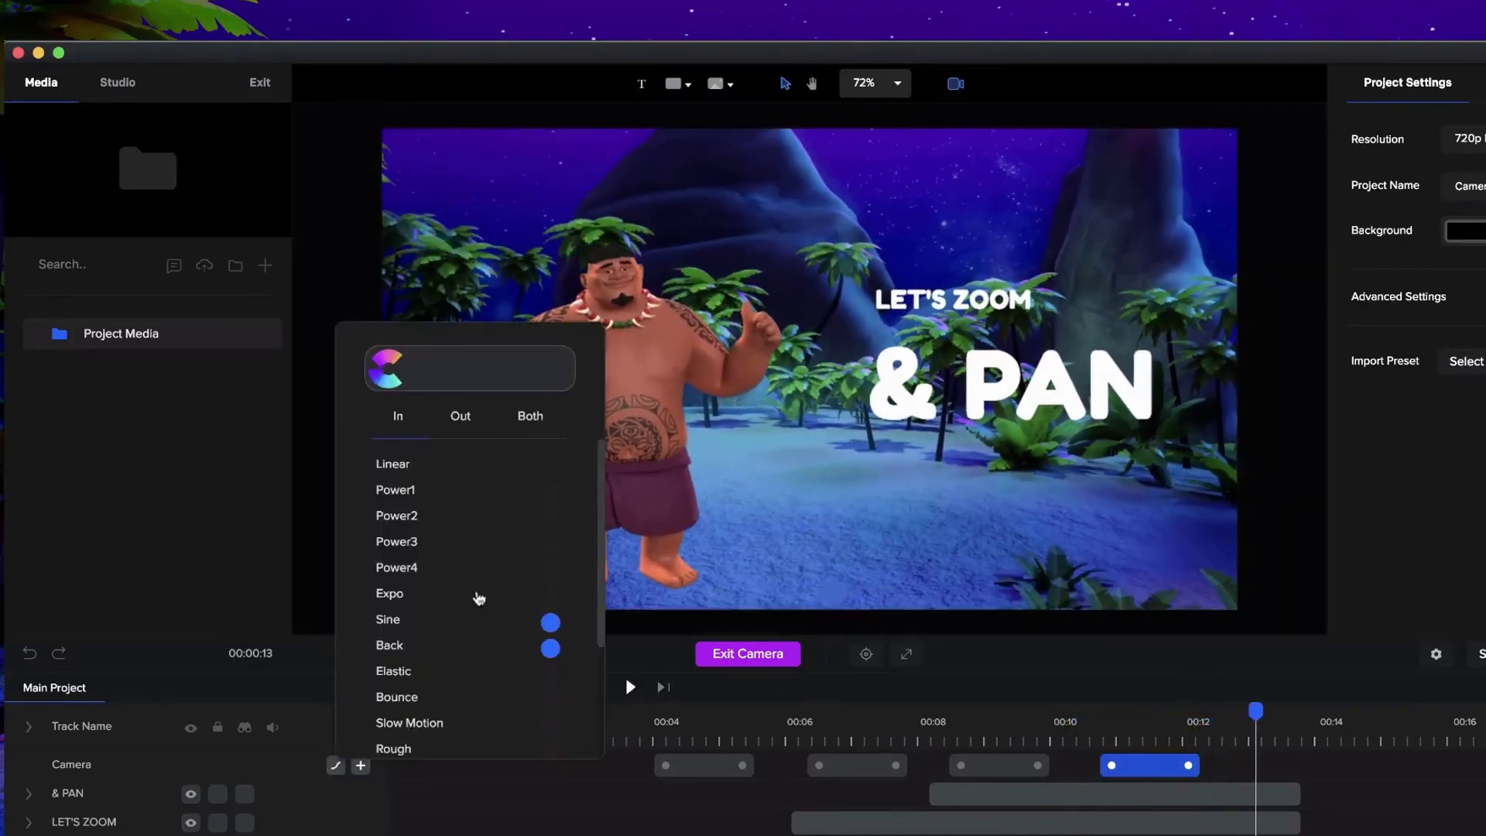
click(507, 649)
scroll(542, 572, down, 1)
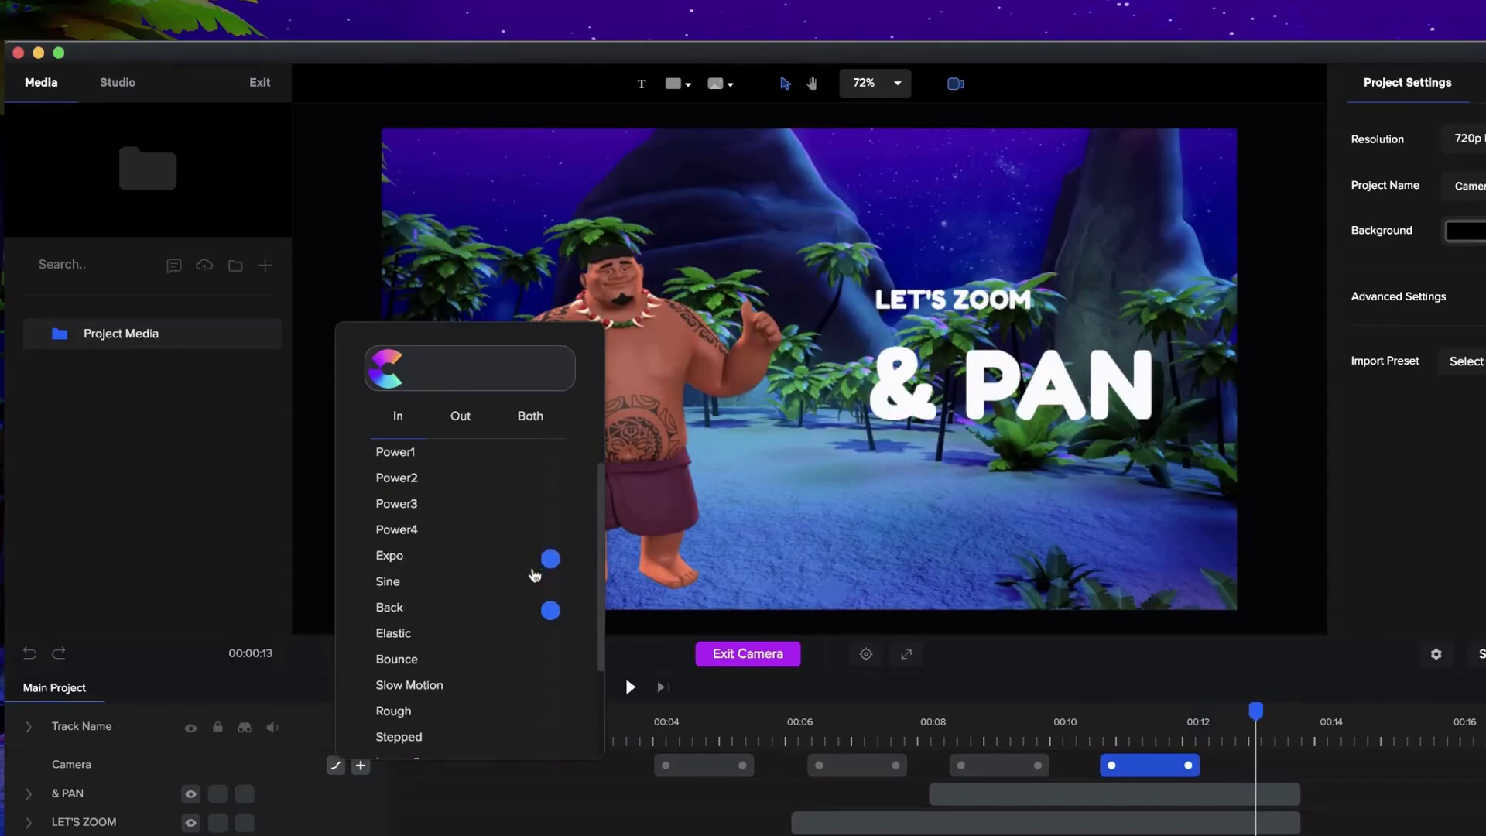
mouse_move(1189, 765)
mouse_down()
mouse_move(1224, 766)
mouse_move(1190, 765)
mouse_up()
click(1091, 718)
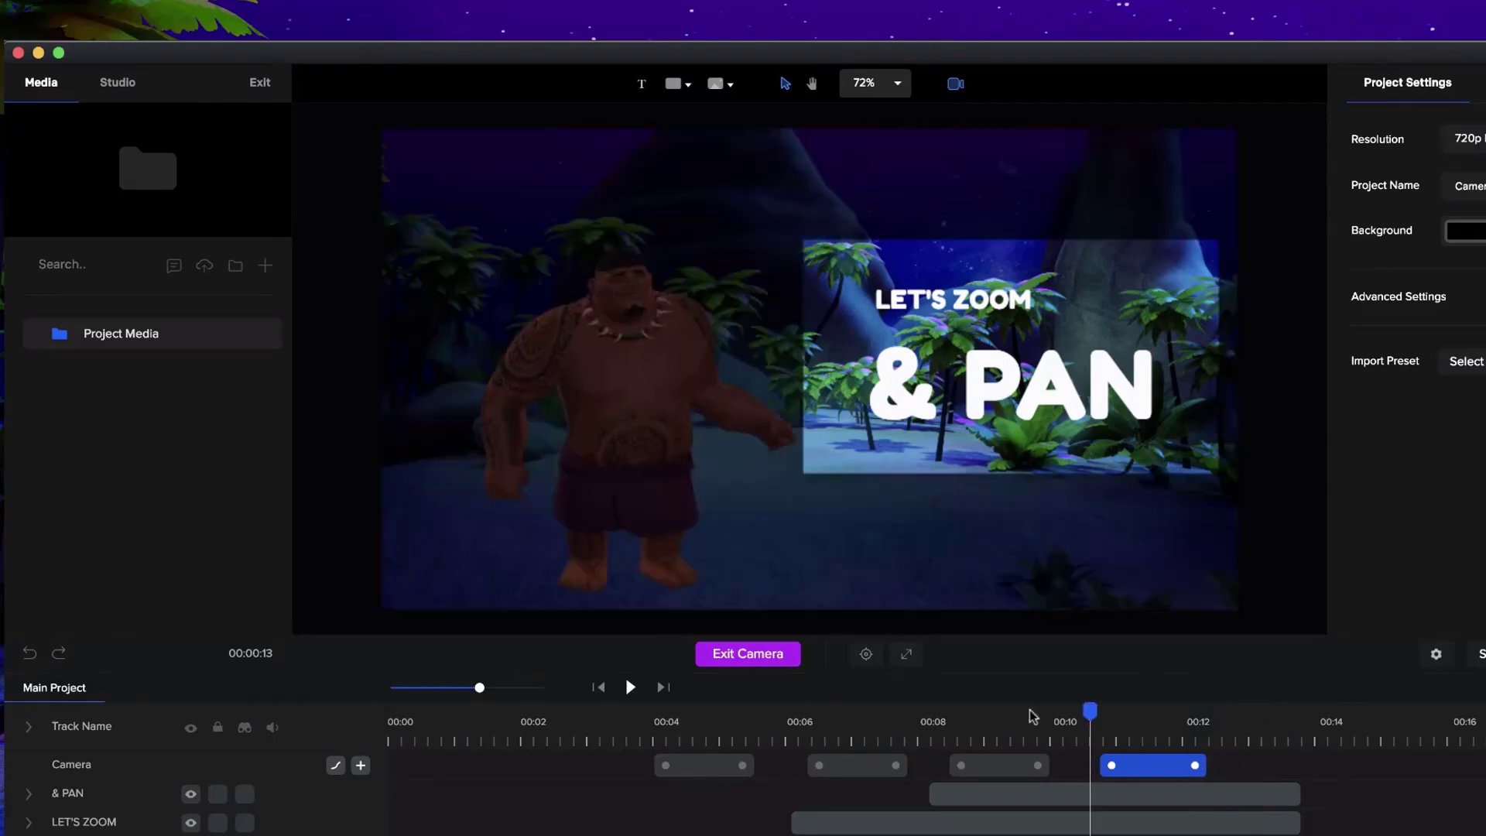
click(900, 719)
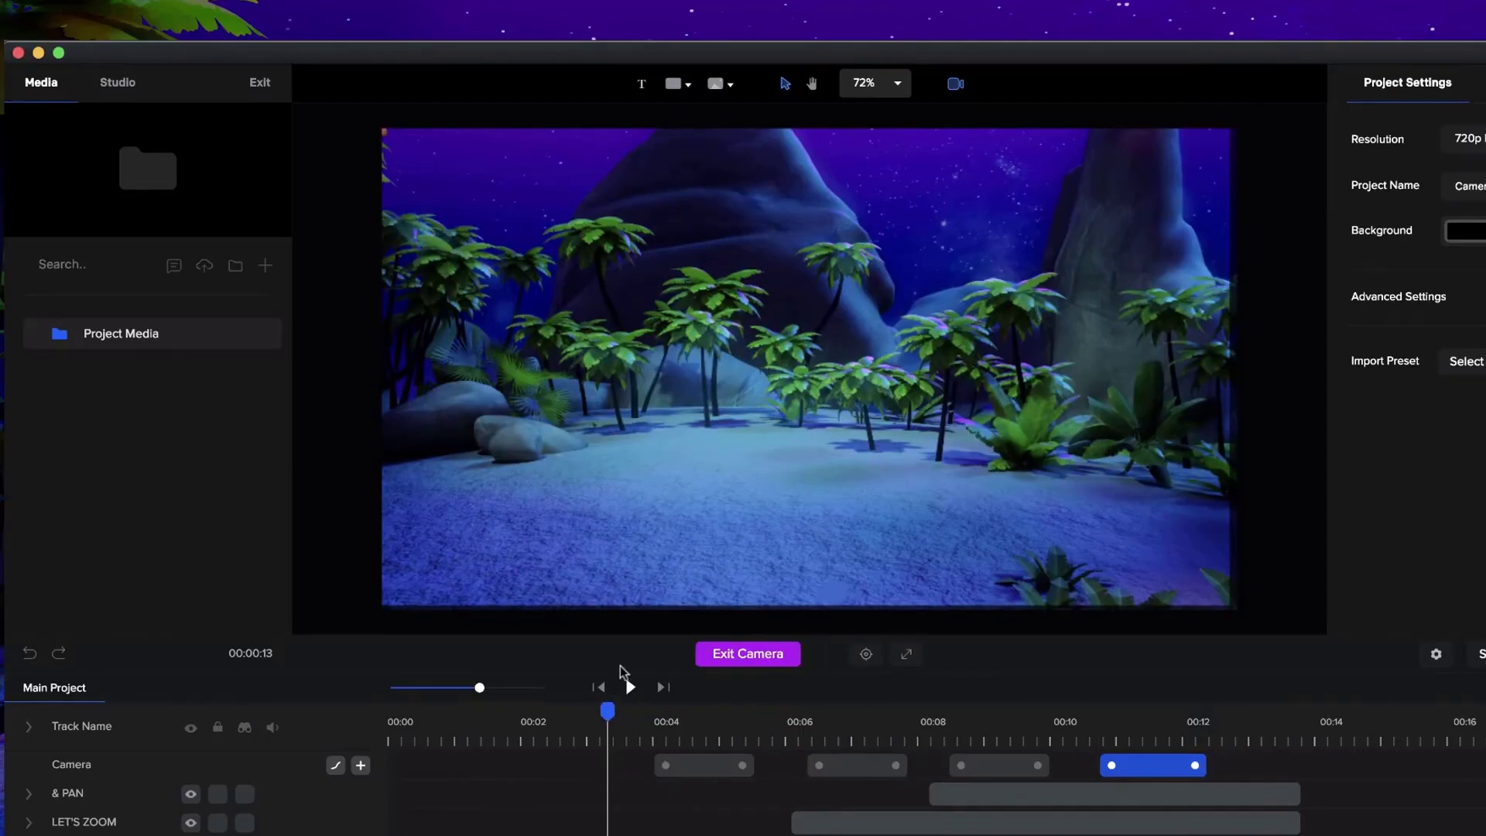
click(631, 686)
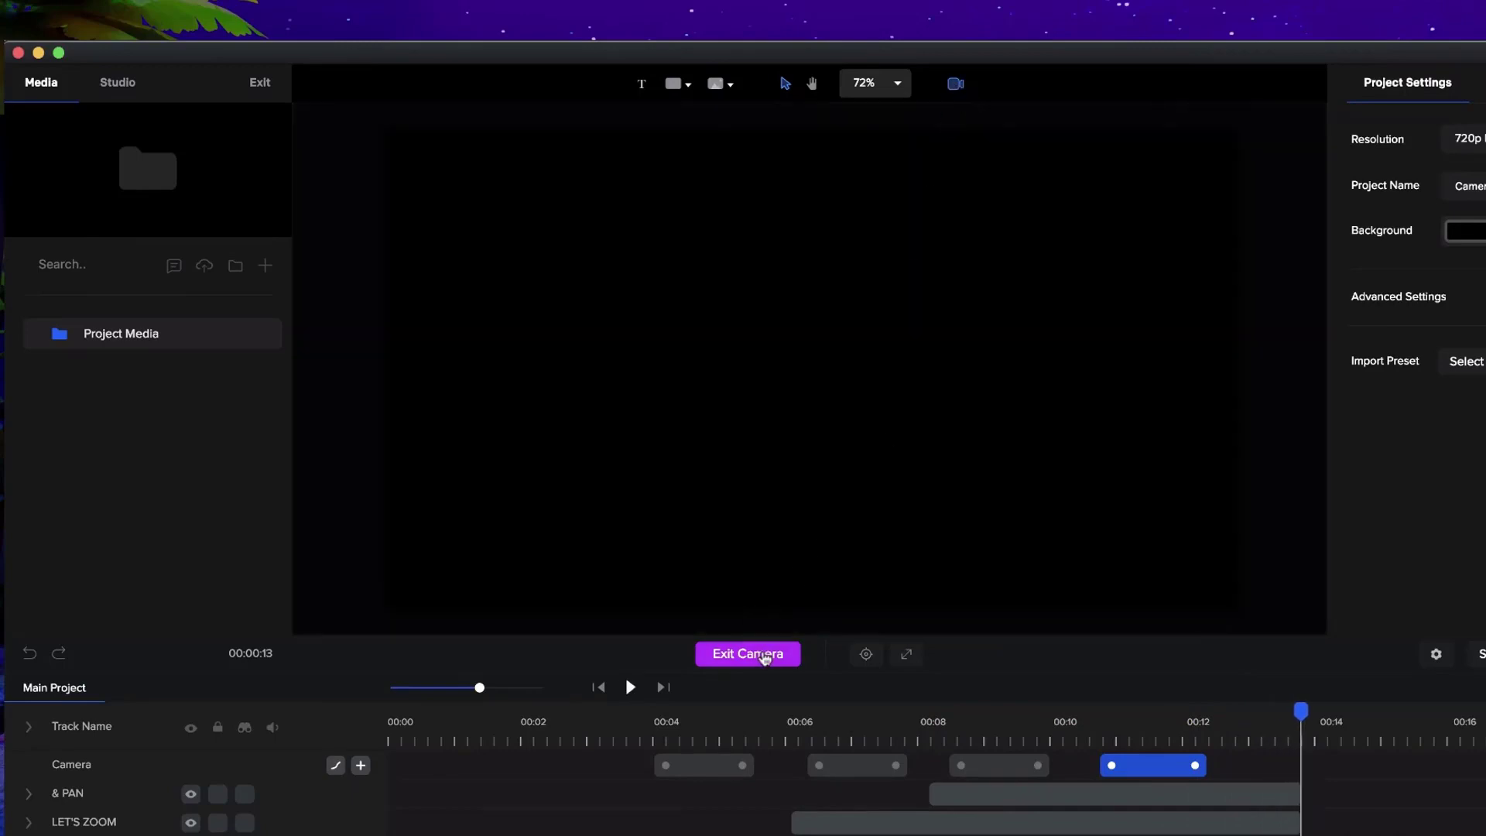
click(764, 656)
drag(1097, 721, 945, 712)
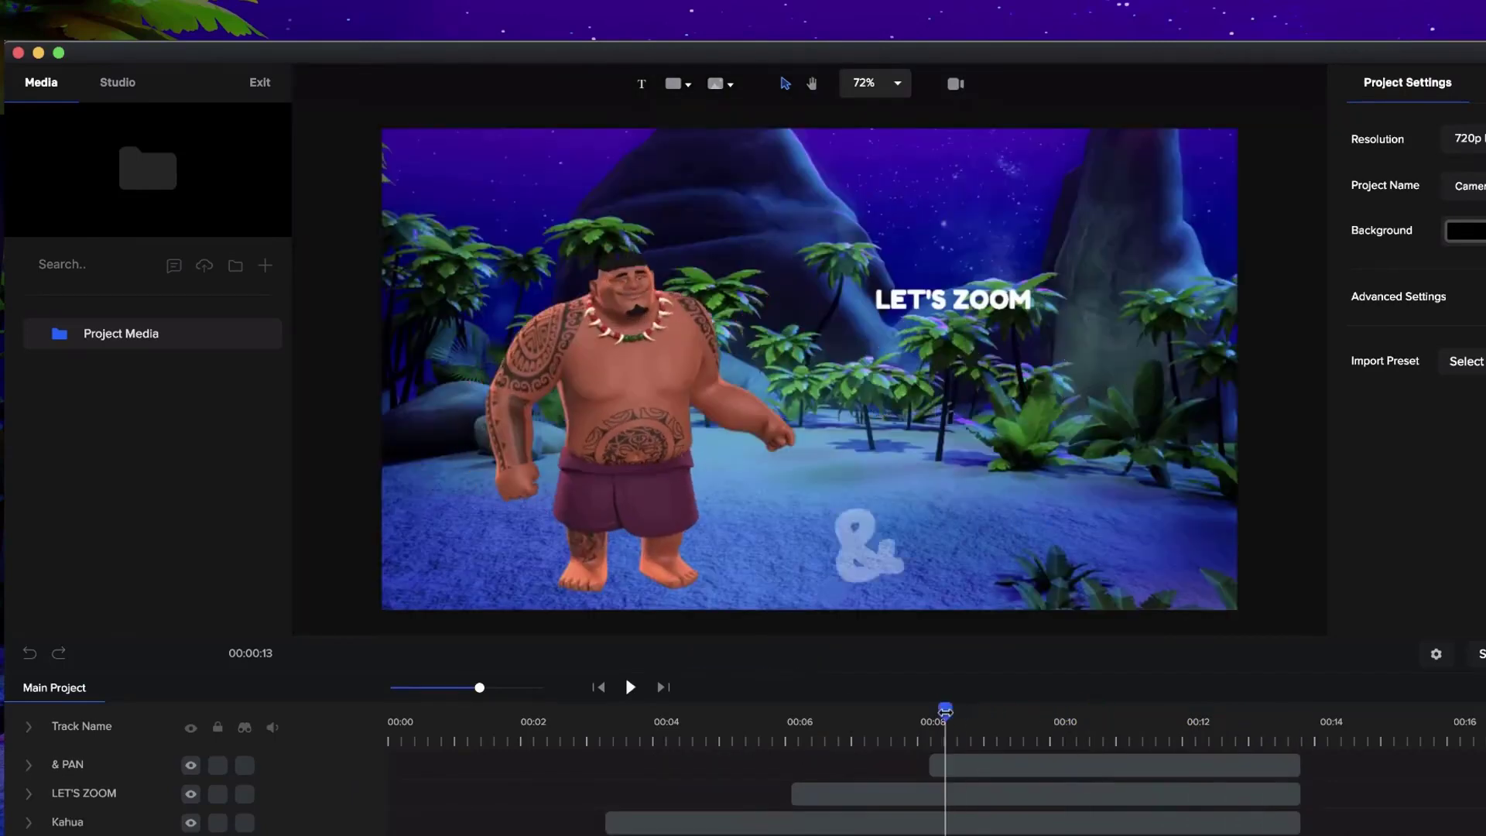
click(983, 765)
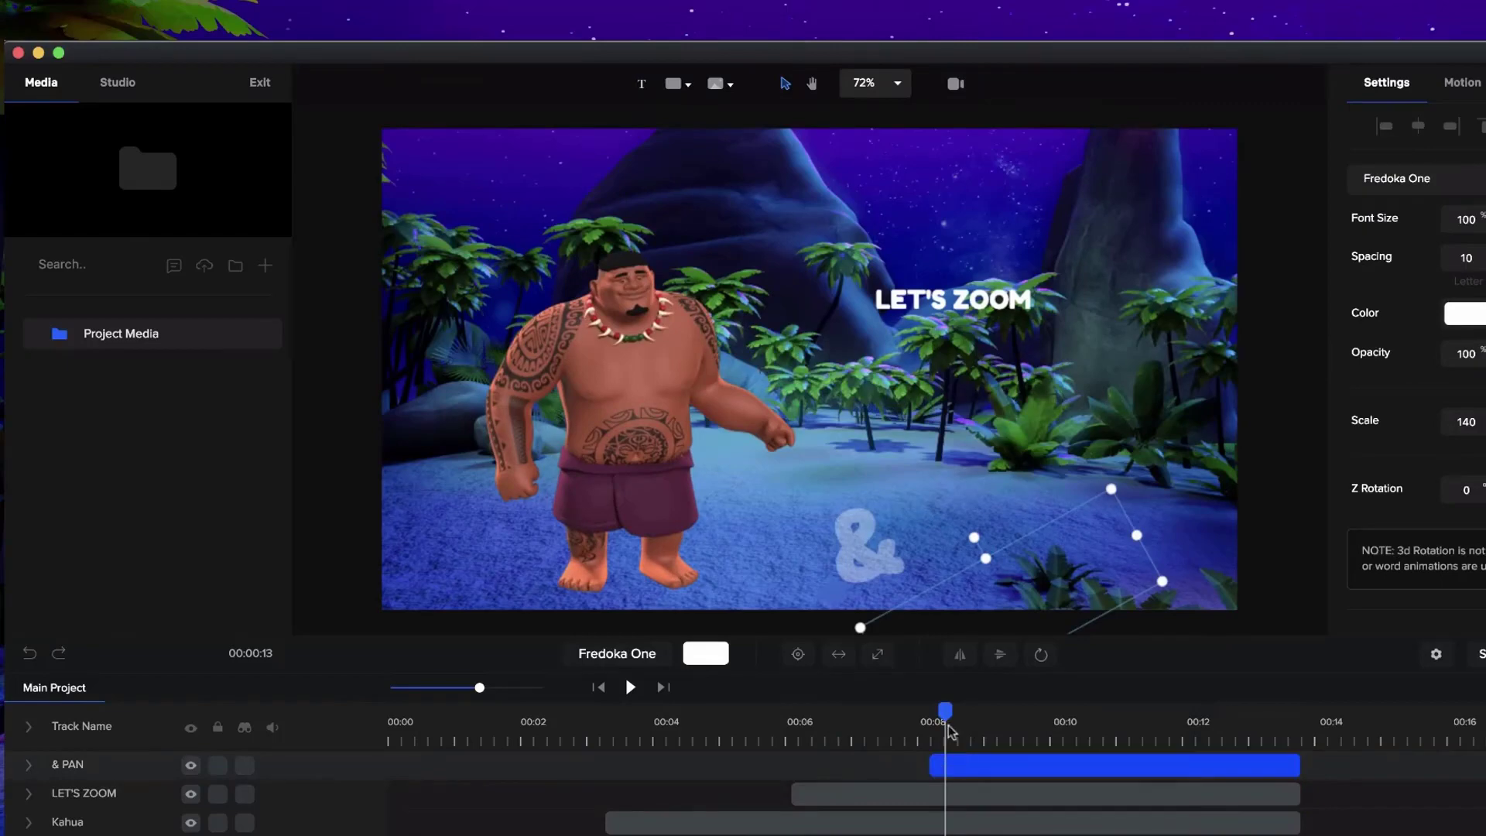
drag(977, 725, 1163, 741)
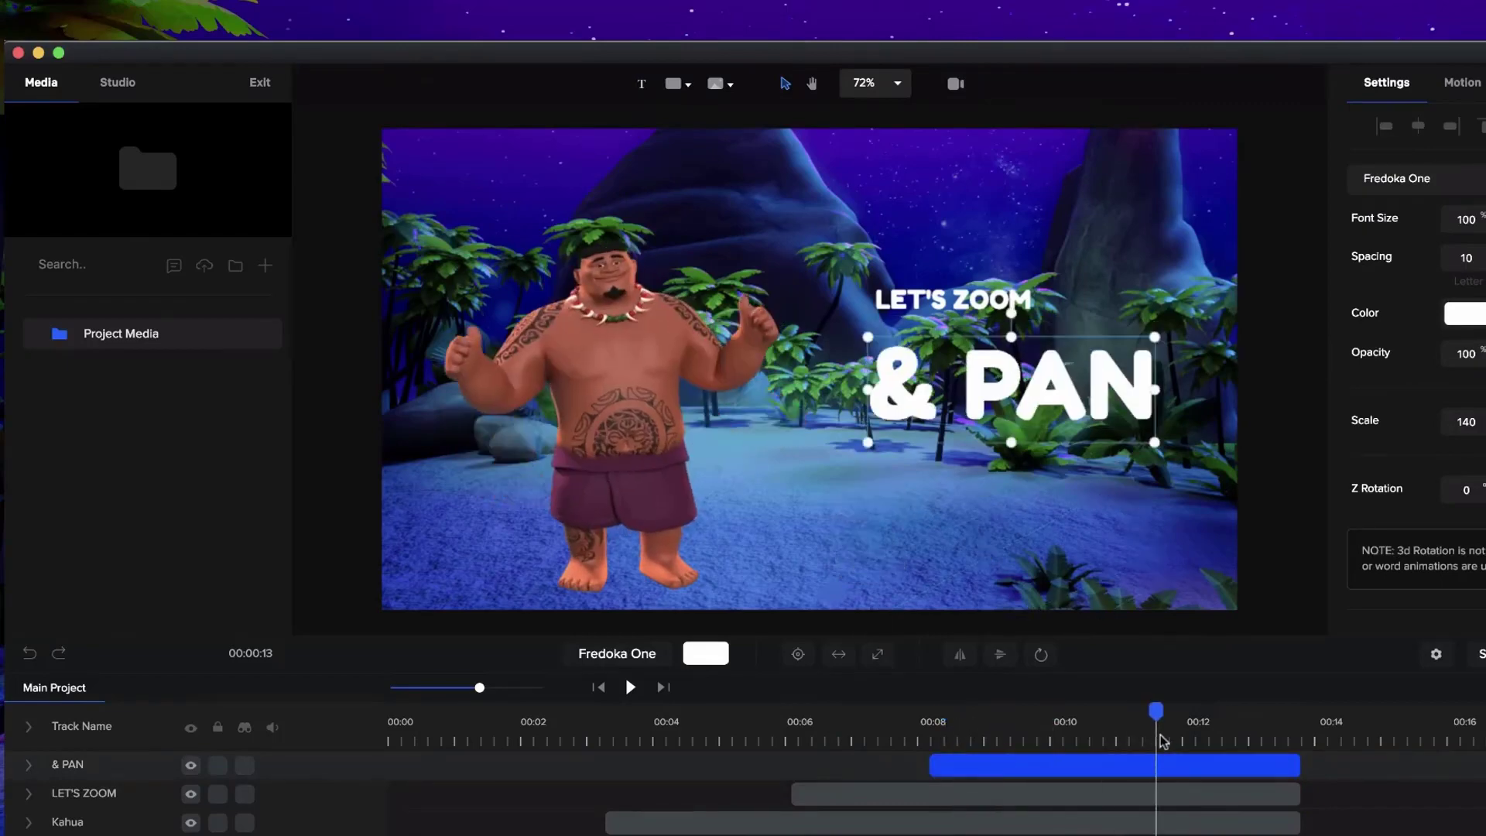
click(957, 84)
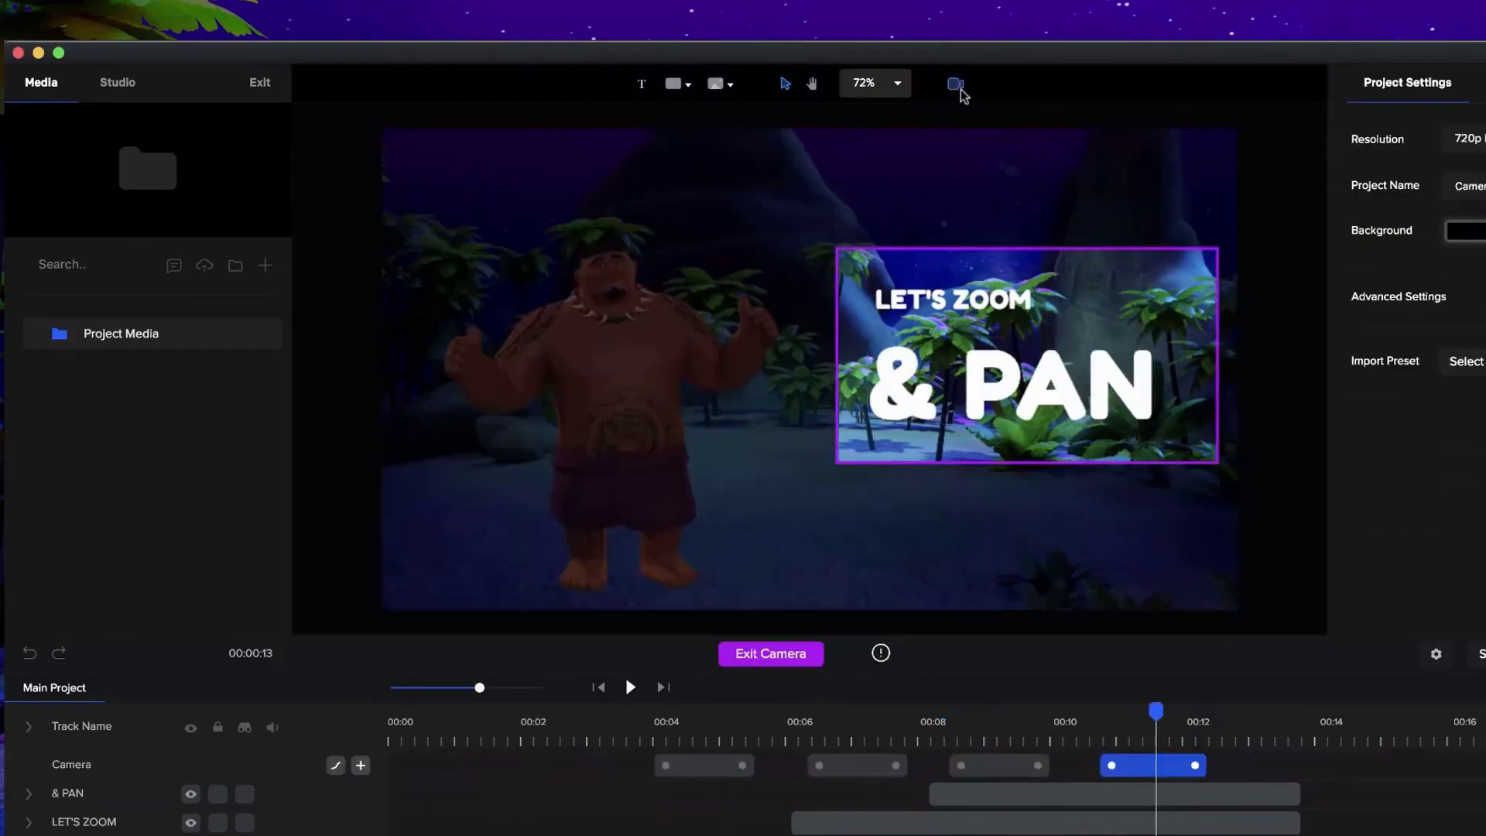
drag(1155, 711, 1078, 715)
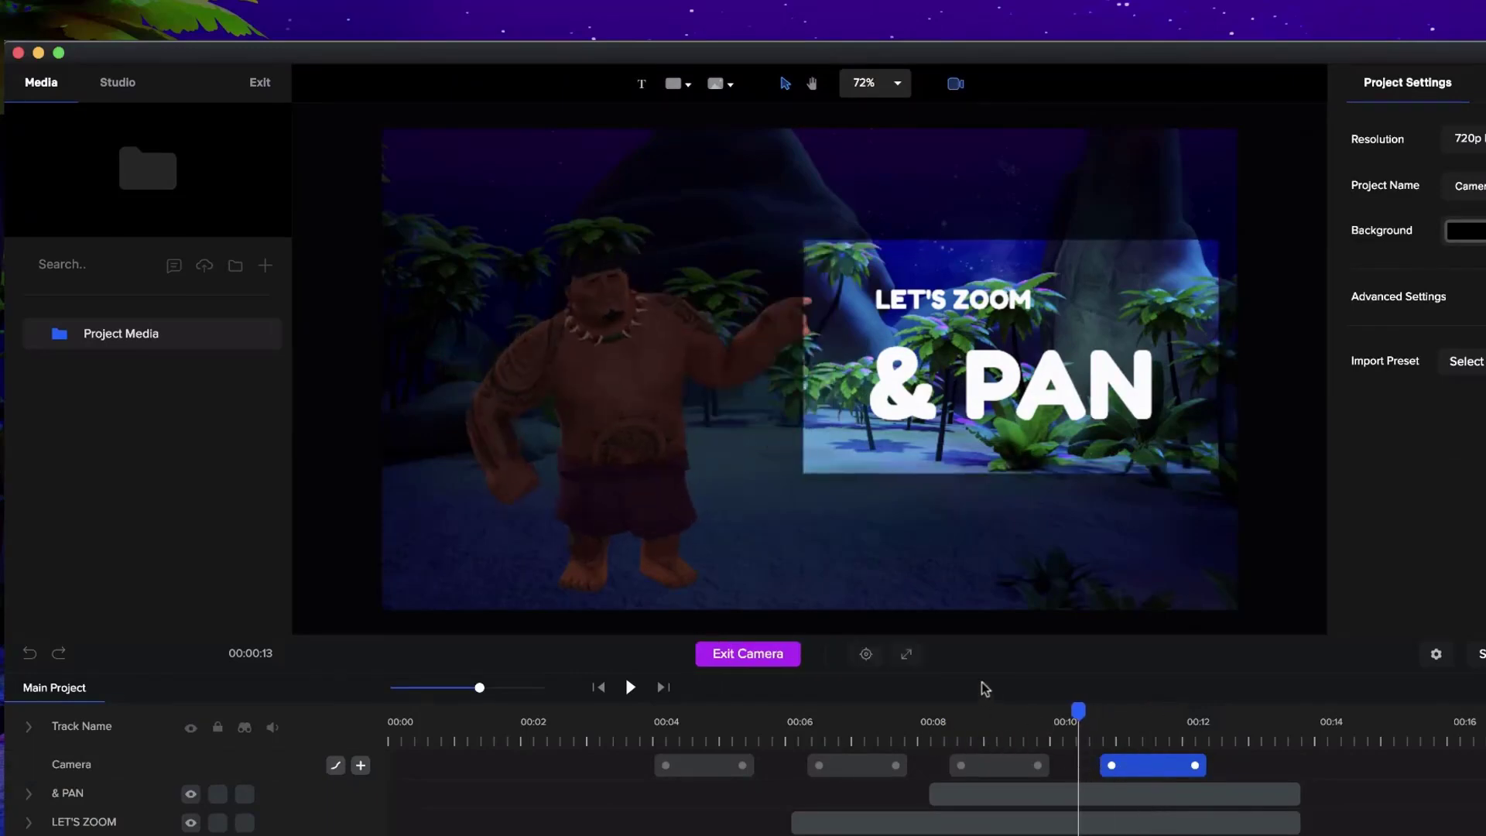
click(1235, 726)
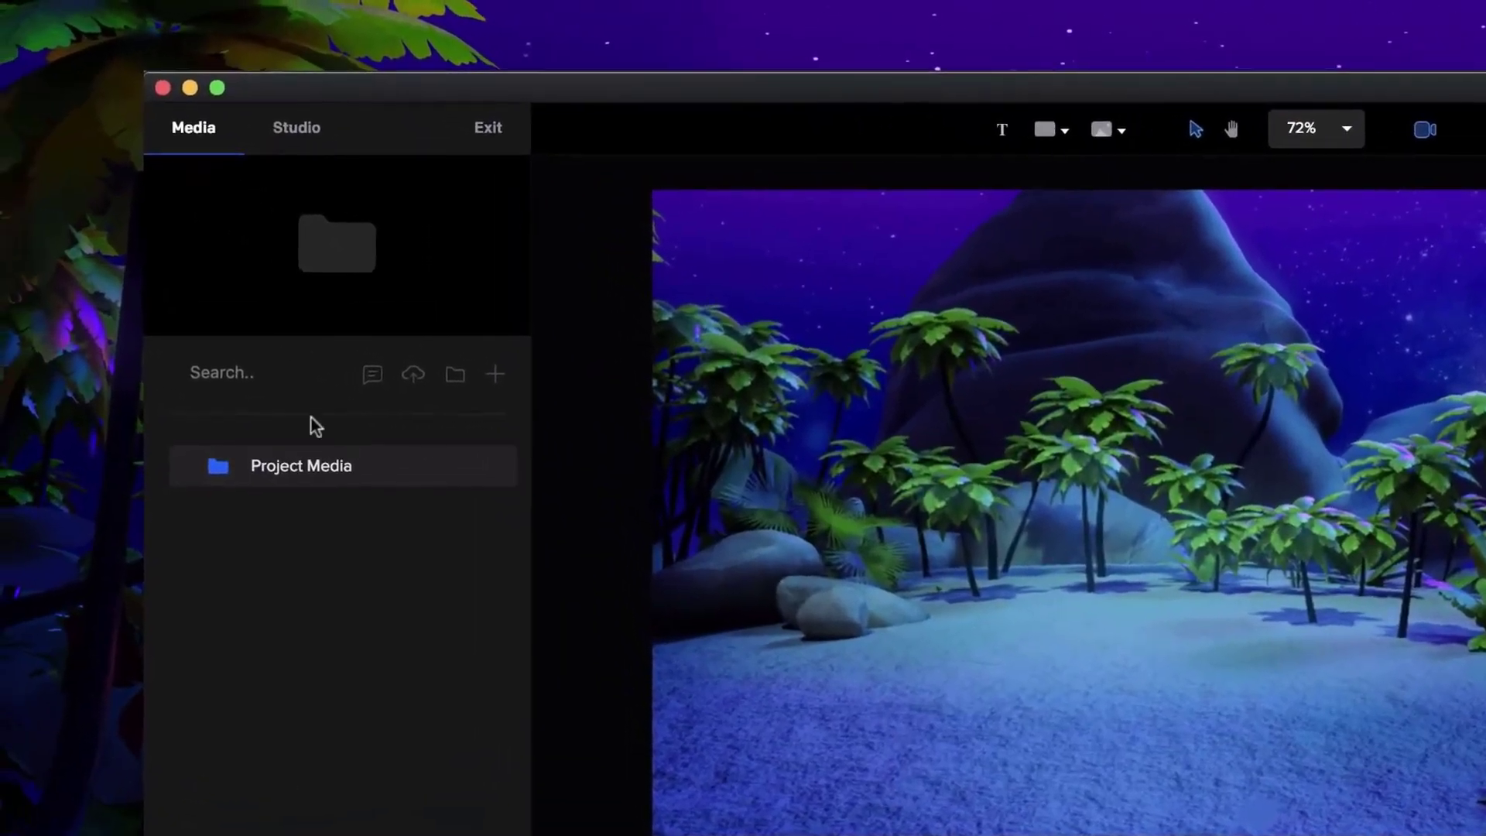
Step: Drag Superhero Guy from Studio > Characters > Supreme into the beach scene
click(320, 136)
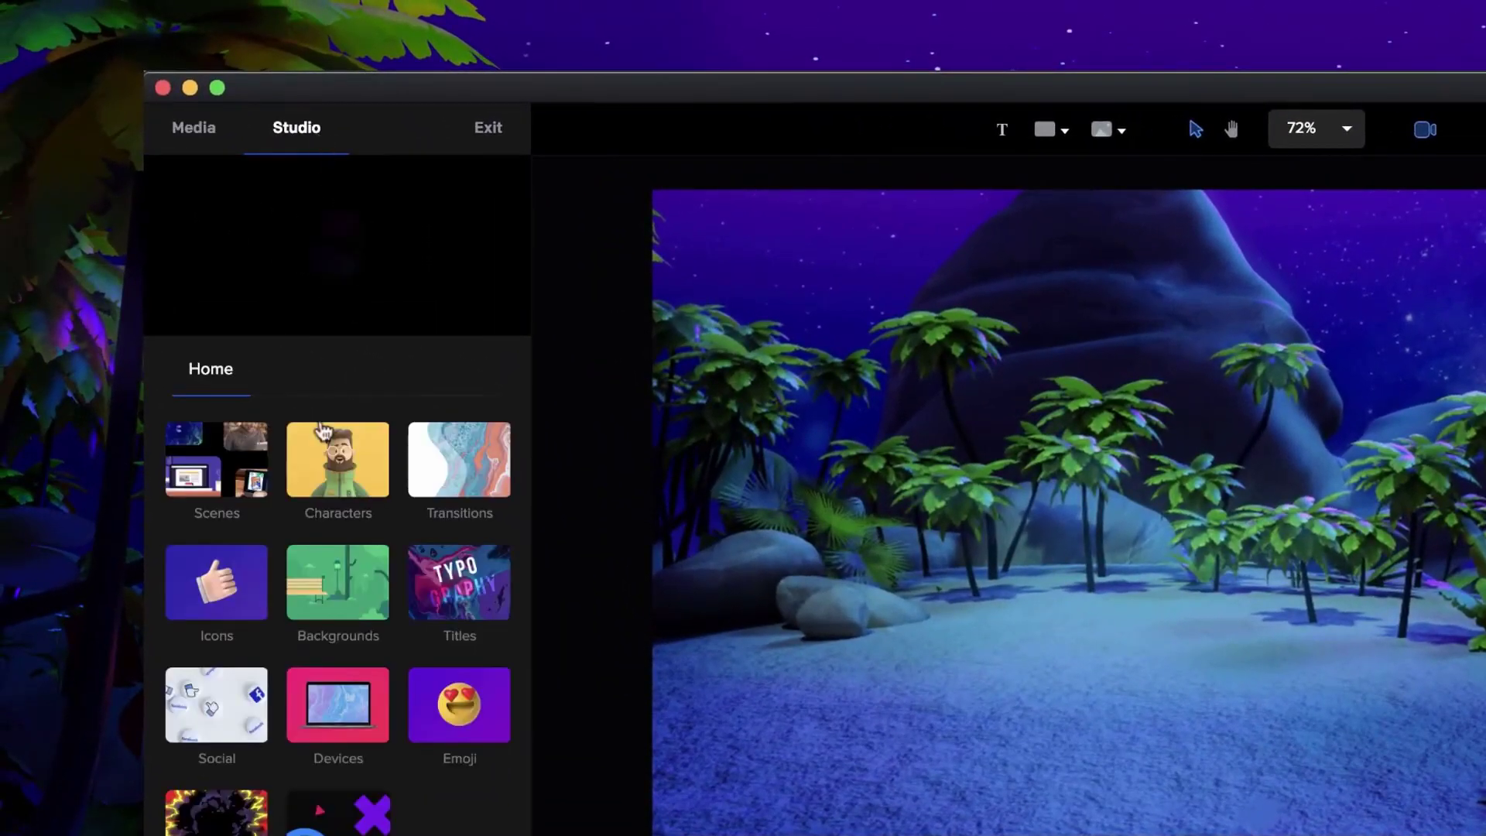
click(325, 476)
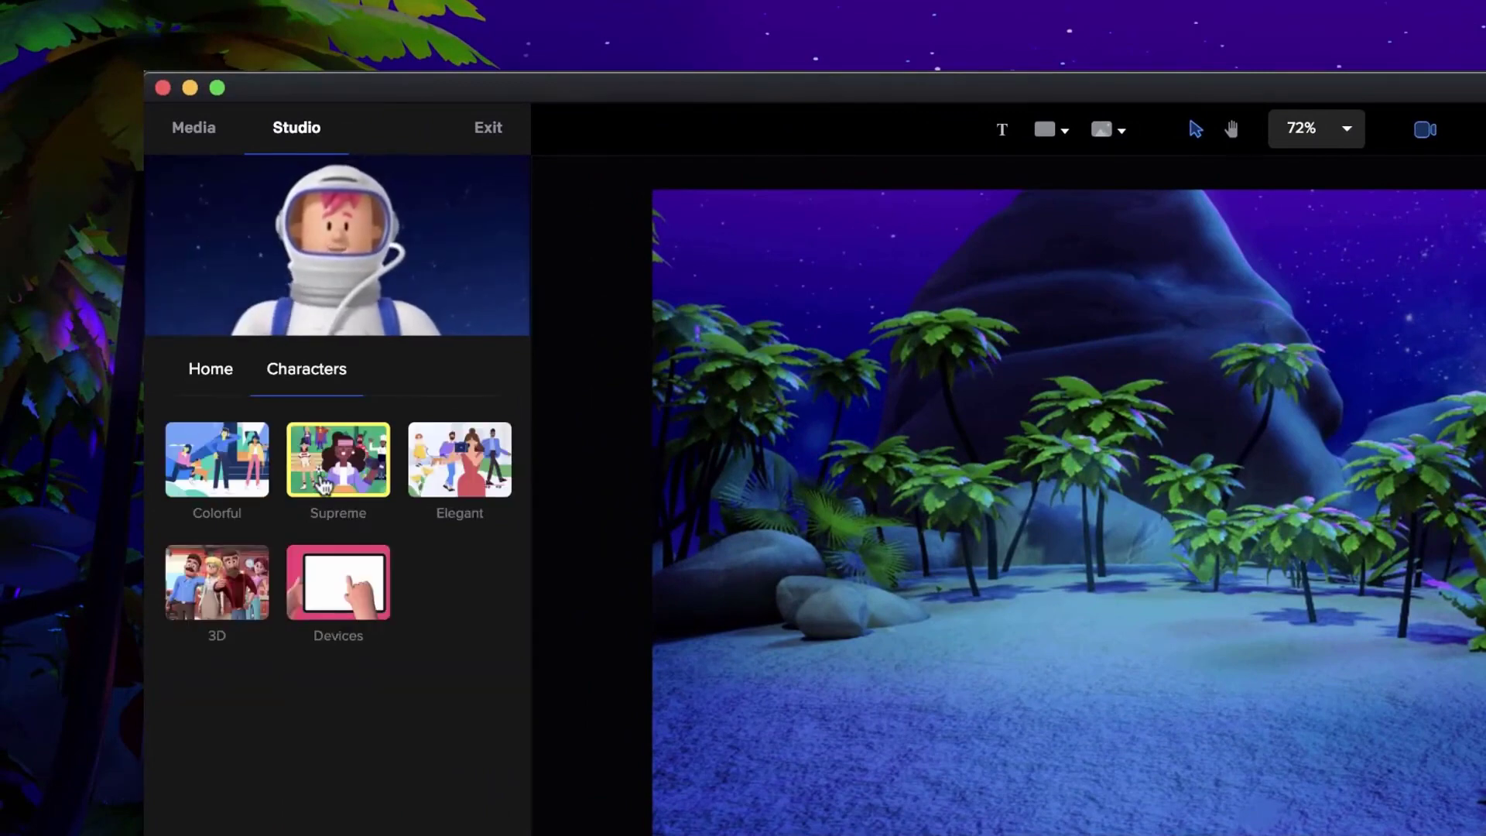
click(324, 485)
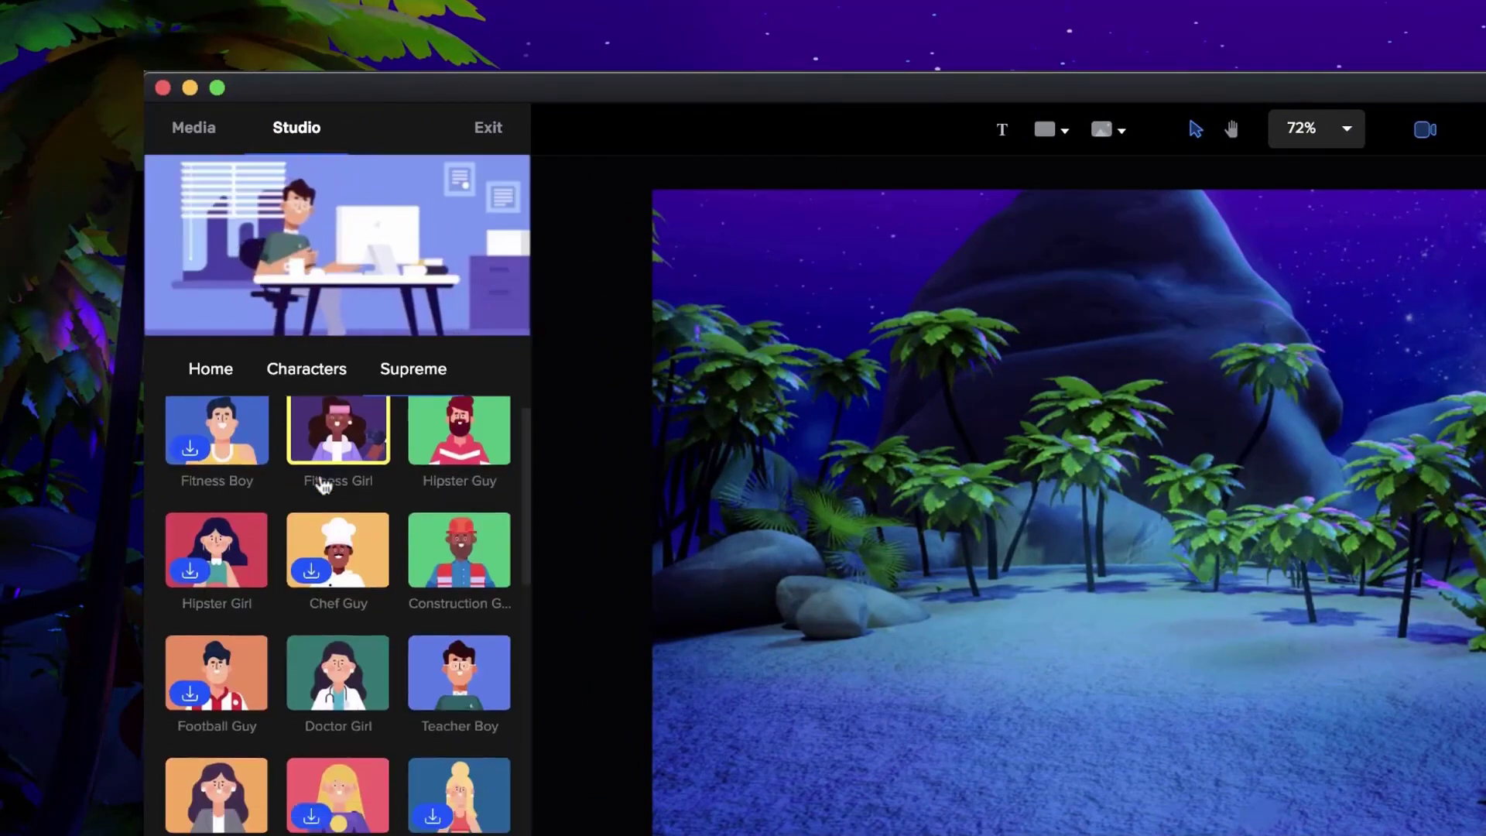
scroll(324, 485, down, 2)
scroll(323, 485, down, 6)
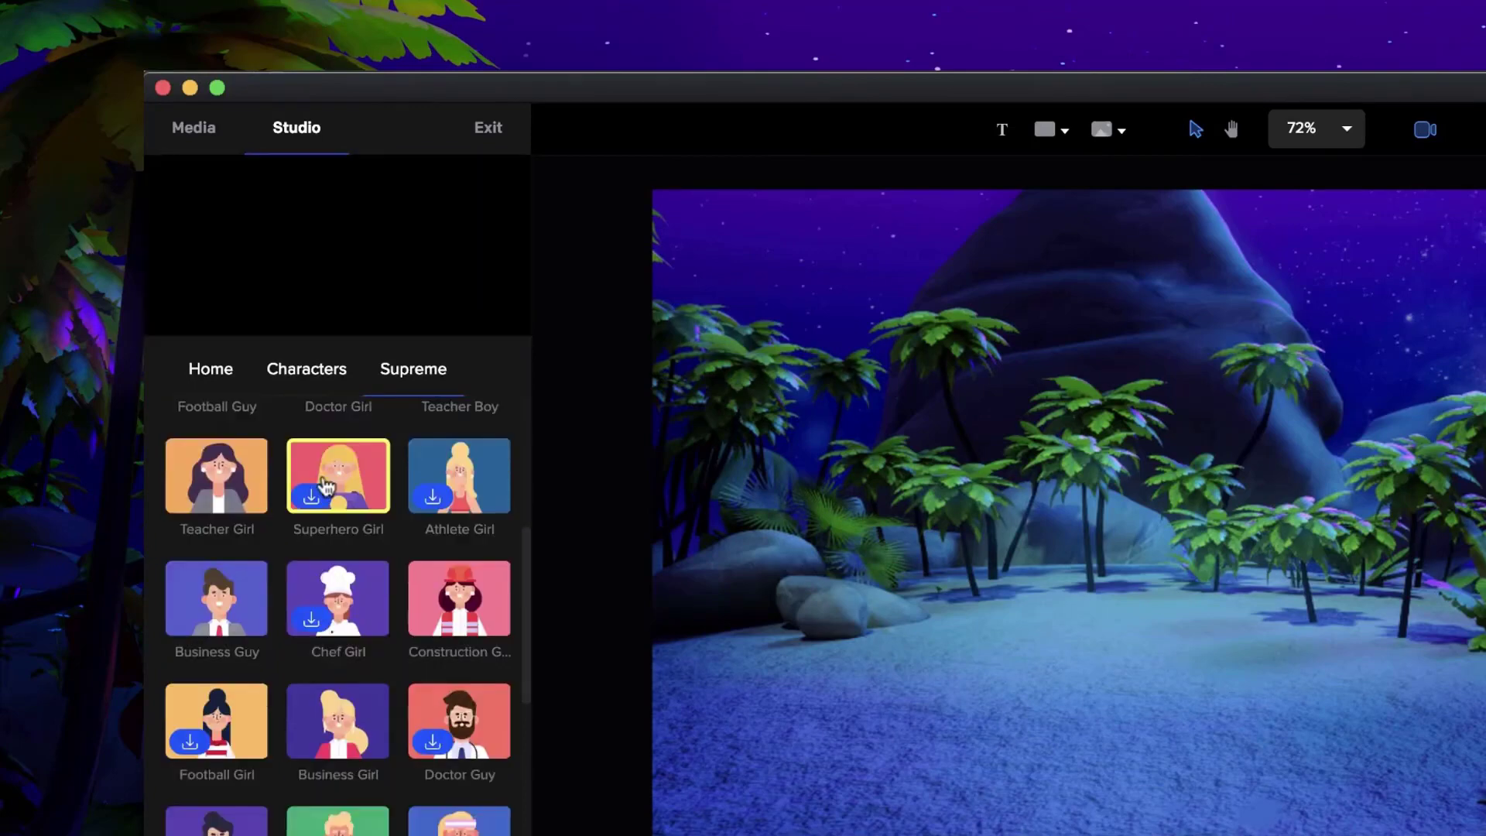
drag(217, 793, 1172, 541)
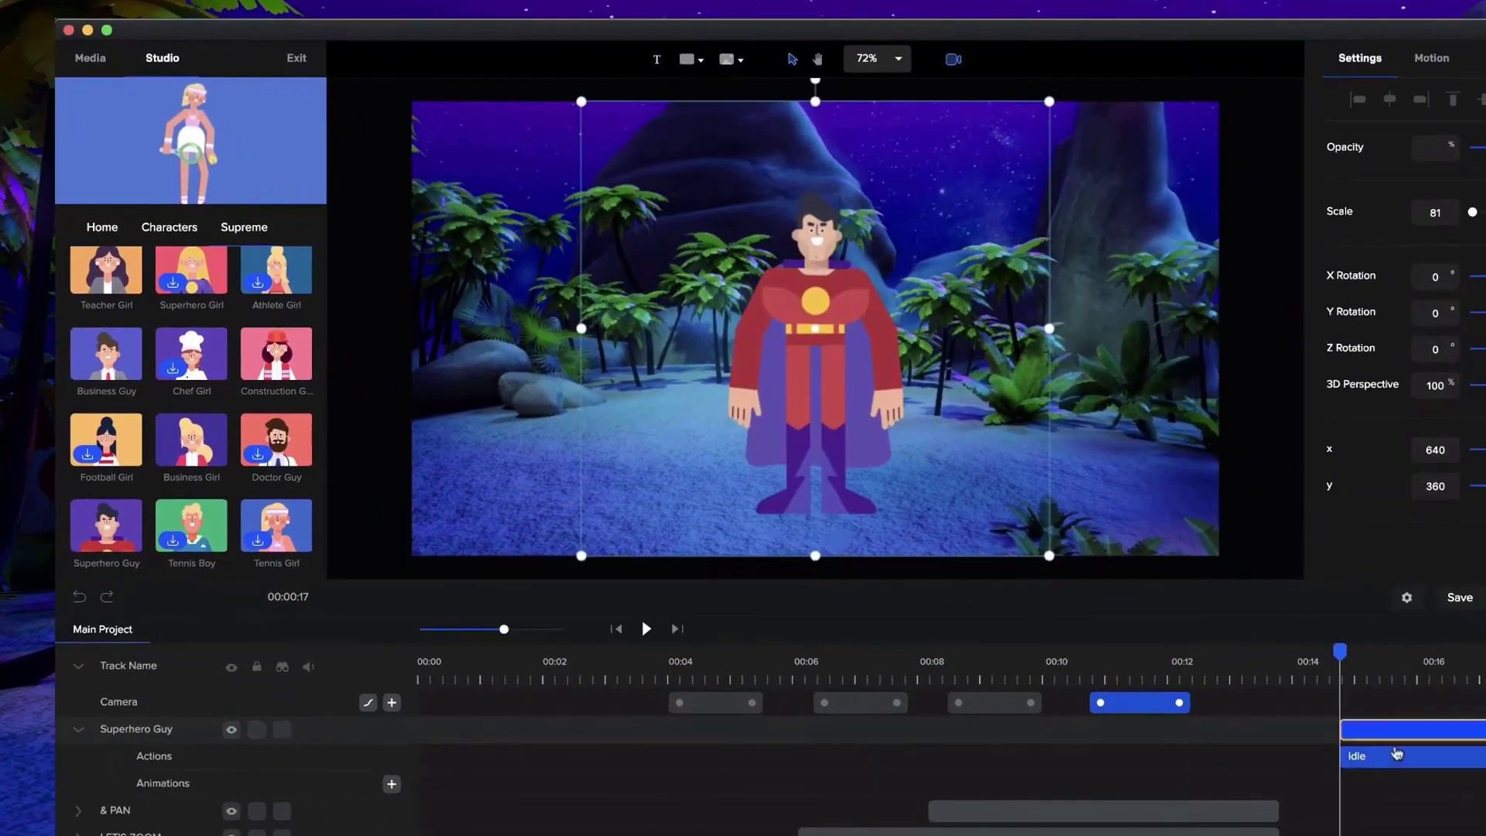
Step: Scale Superhero Guy up to 98 and reselect the character
drag(1050, 101, 1204, 80)
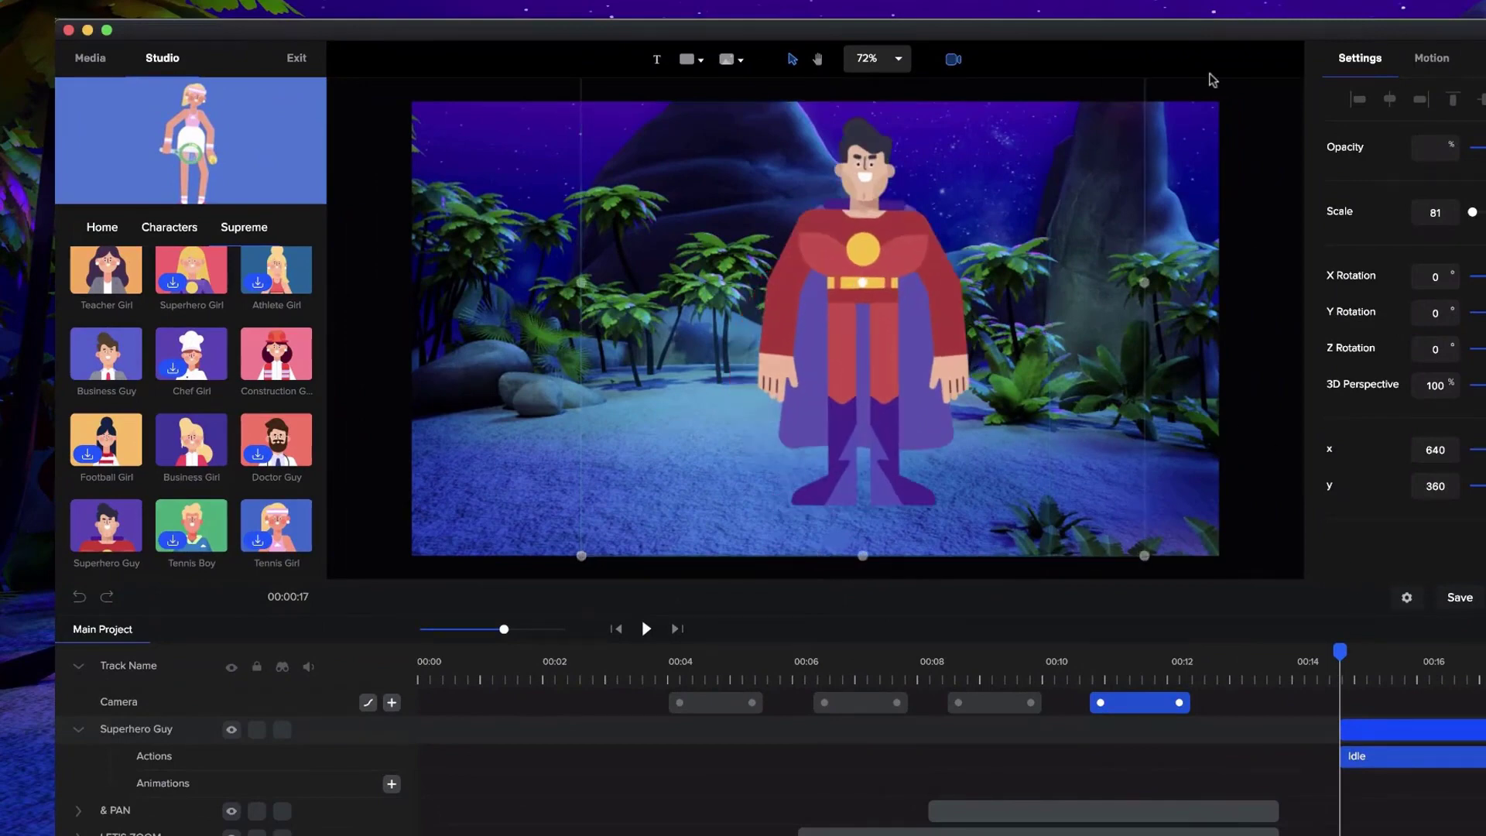
click(865, 266)
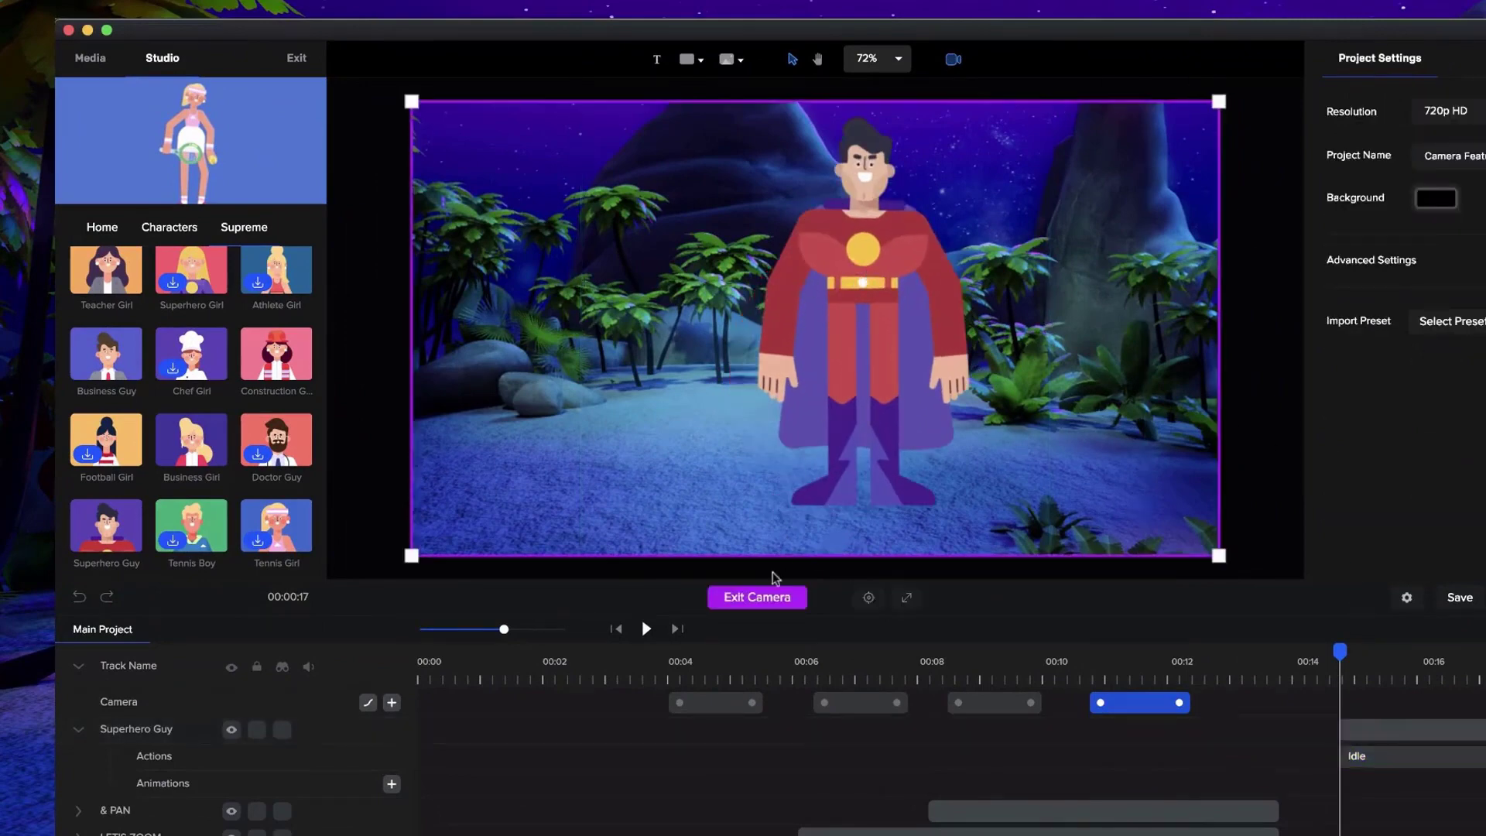
click(758, 596)
click(872, 257)
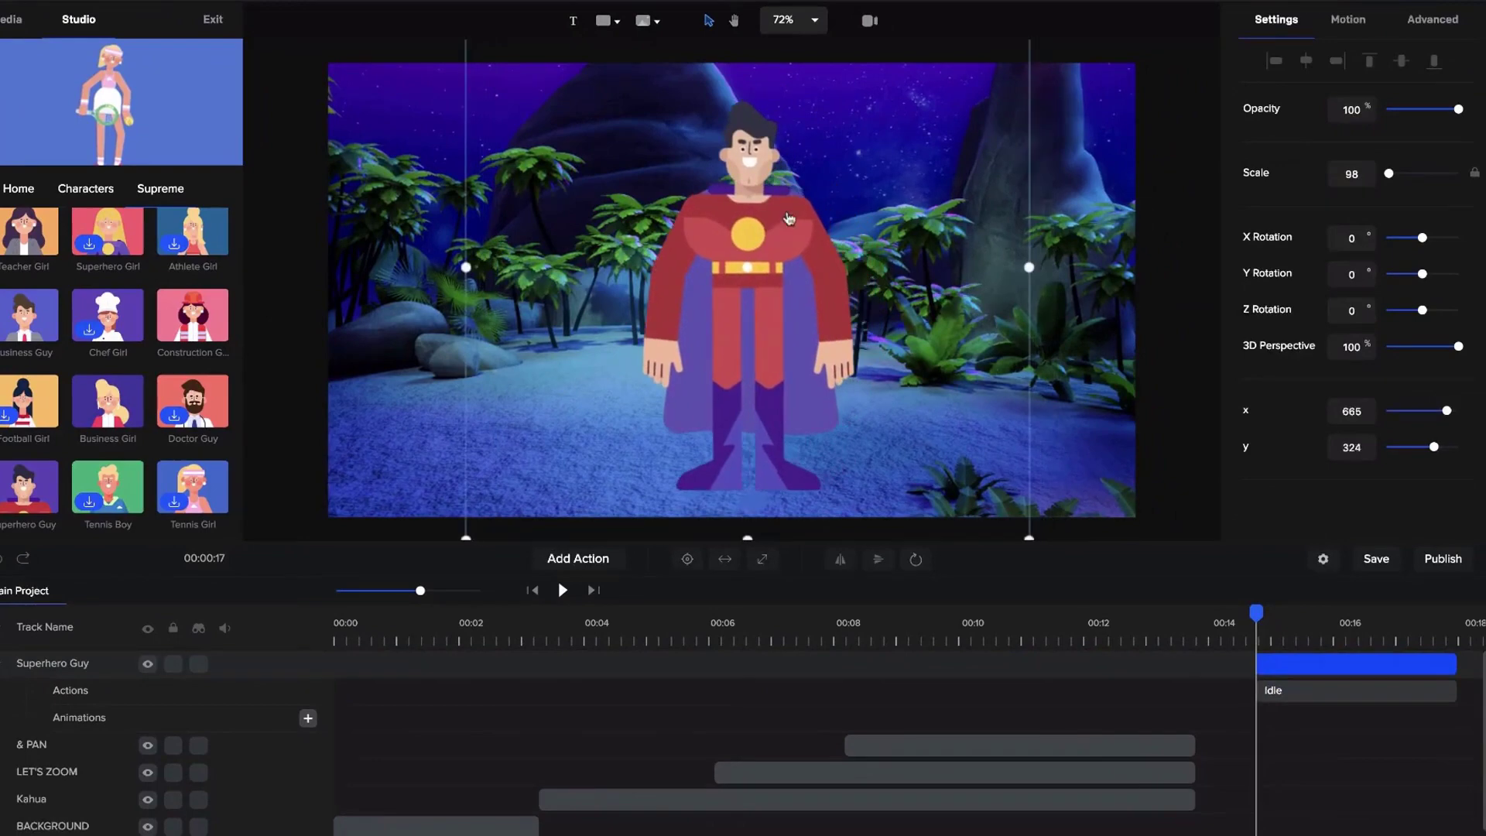
Step: In the character's Advanced settings, expand Replace Colors and add a new replacement
click(1432, 19)
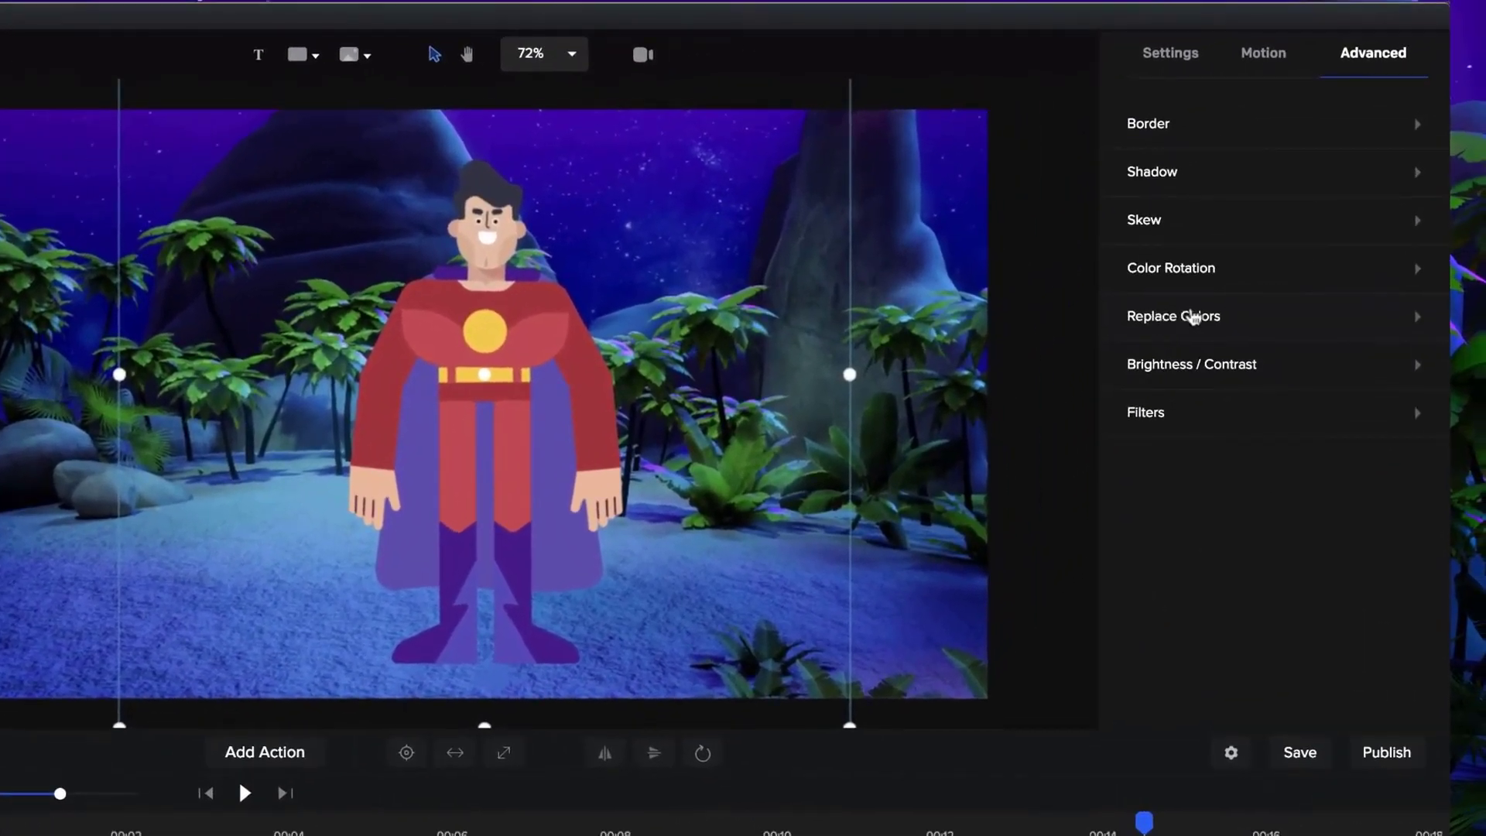
click(1194, 317)
click(1247, 822)
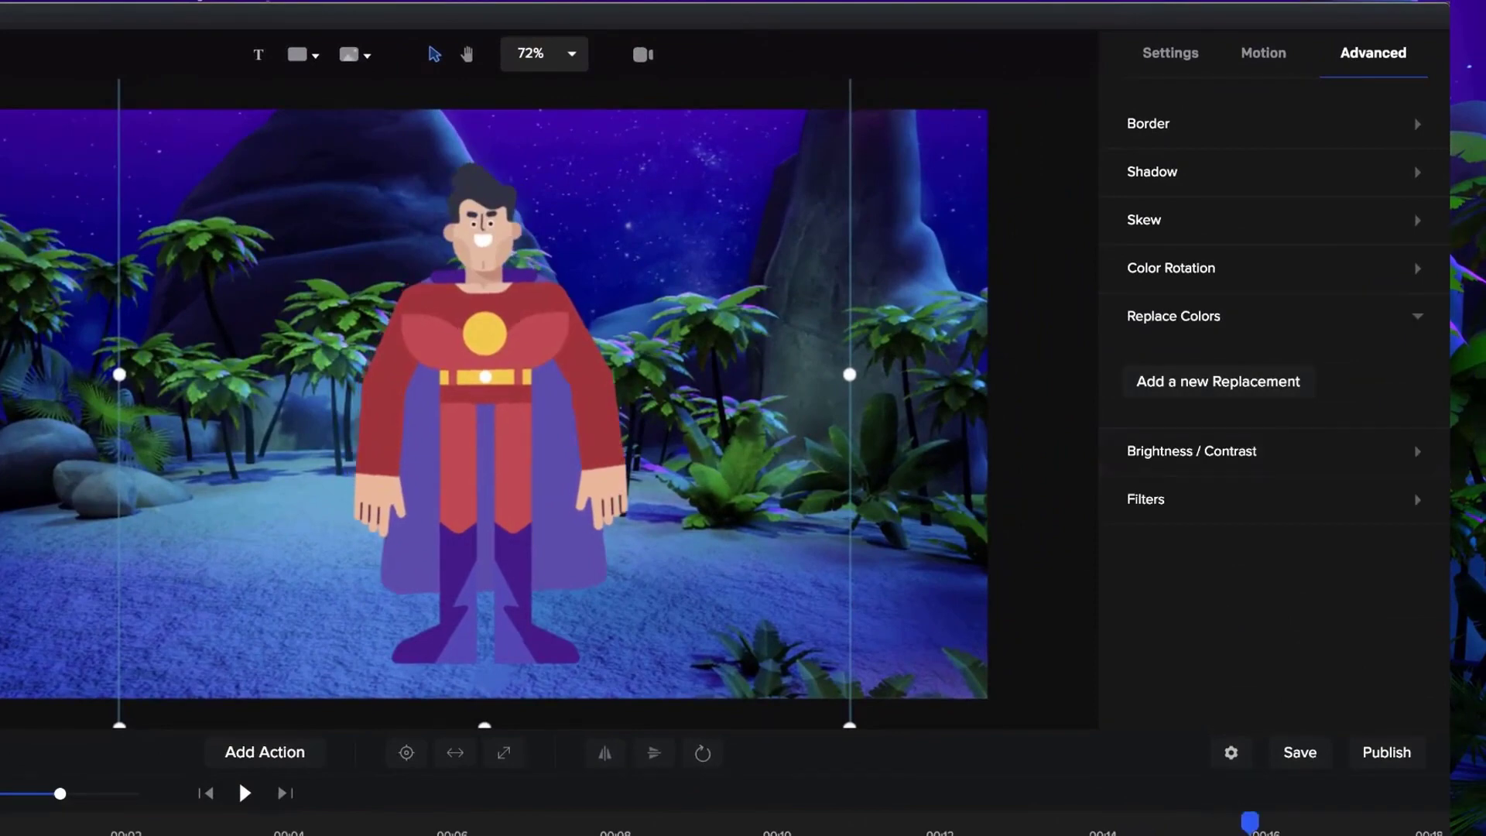
scroll(455, 381, up, 5)
scroll(643, 182, down, 1)
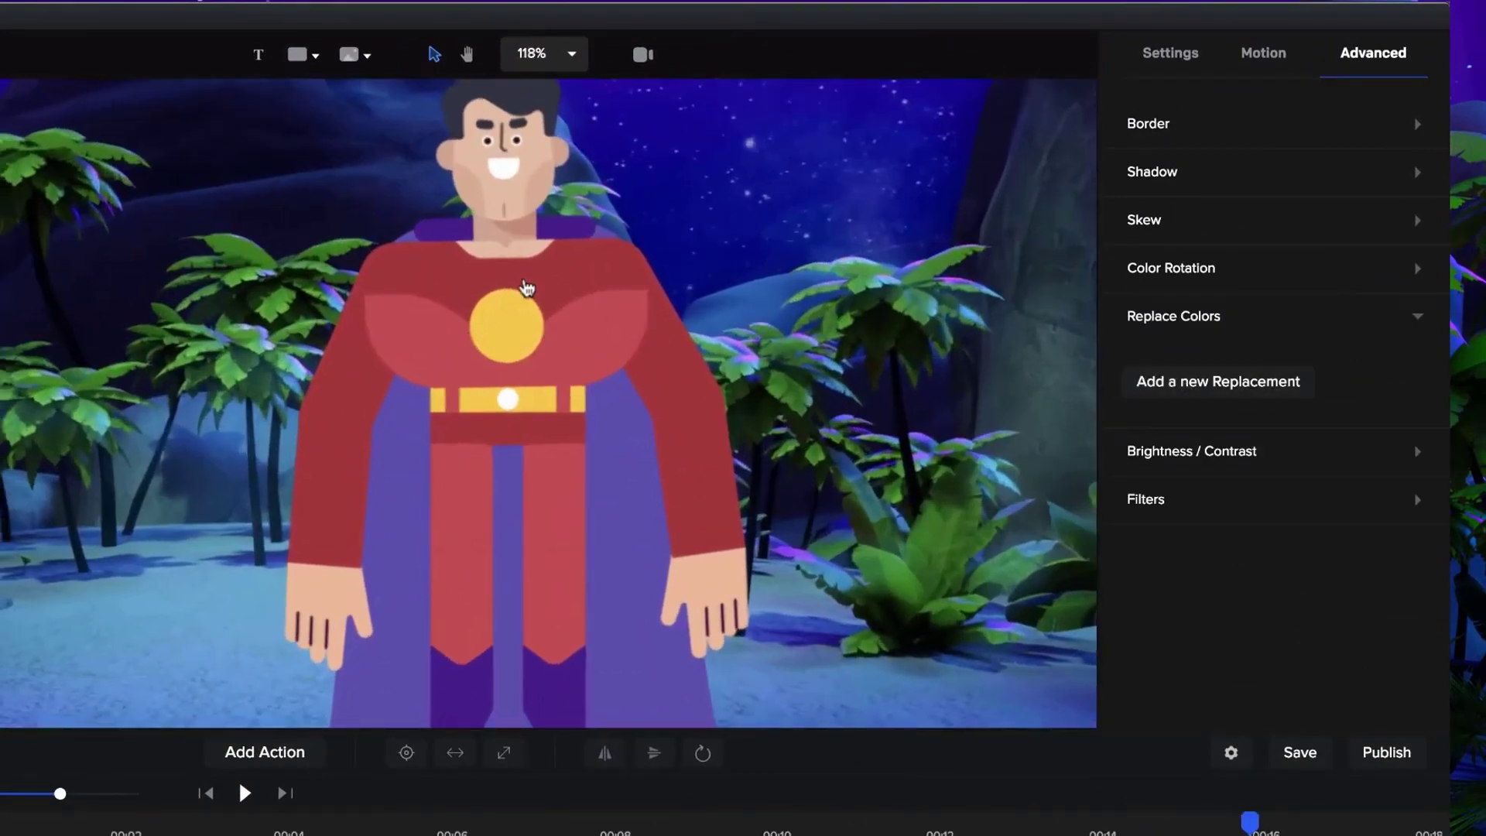
Step: Eyedrop the red shirt, set its new colour to purple, and set tolerance to 14
click(1226, 381)
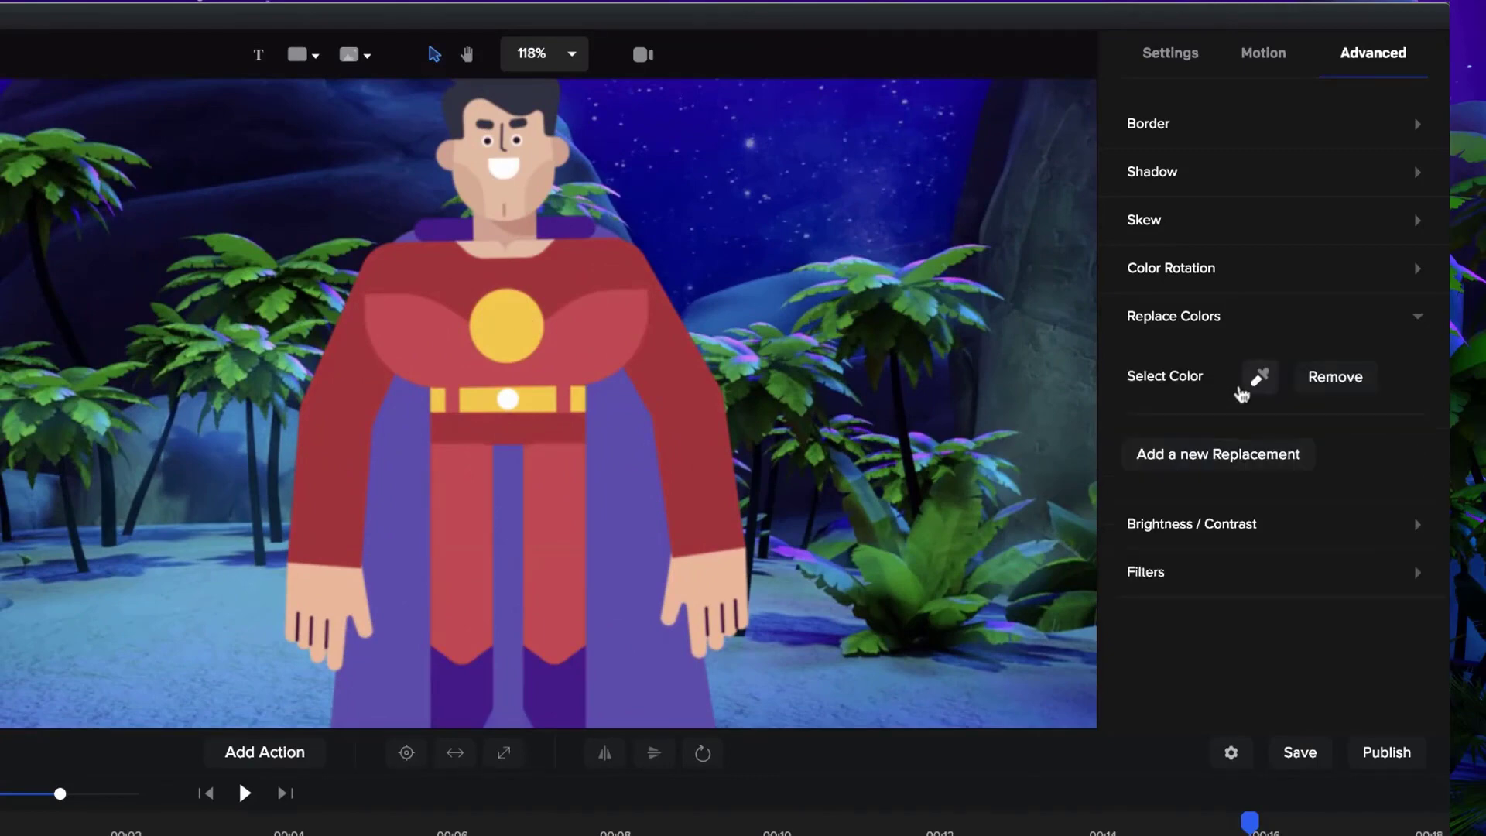
click(1243, 391)
click(690, 302)
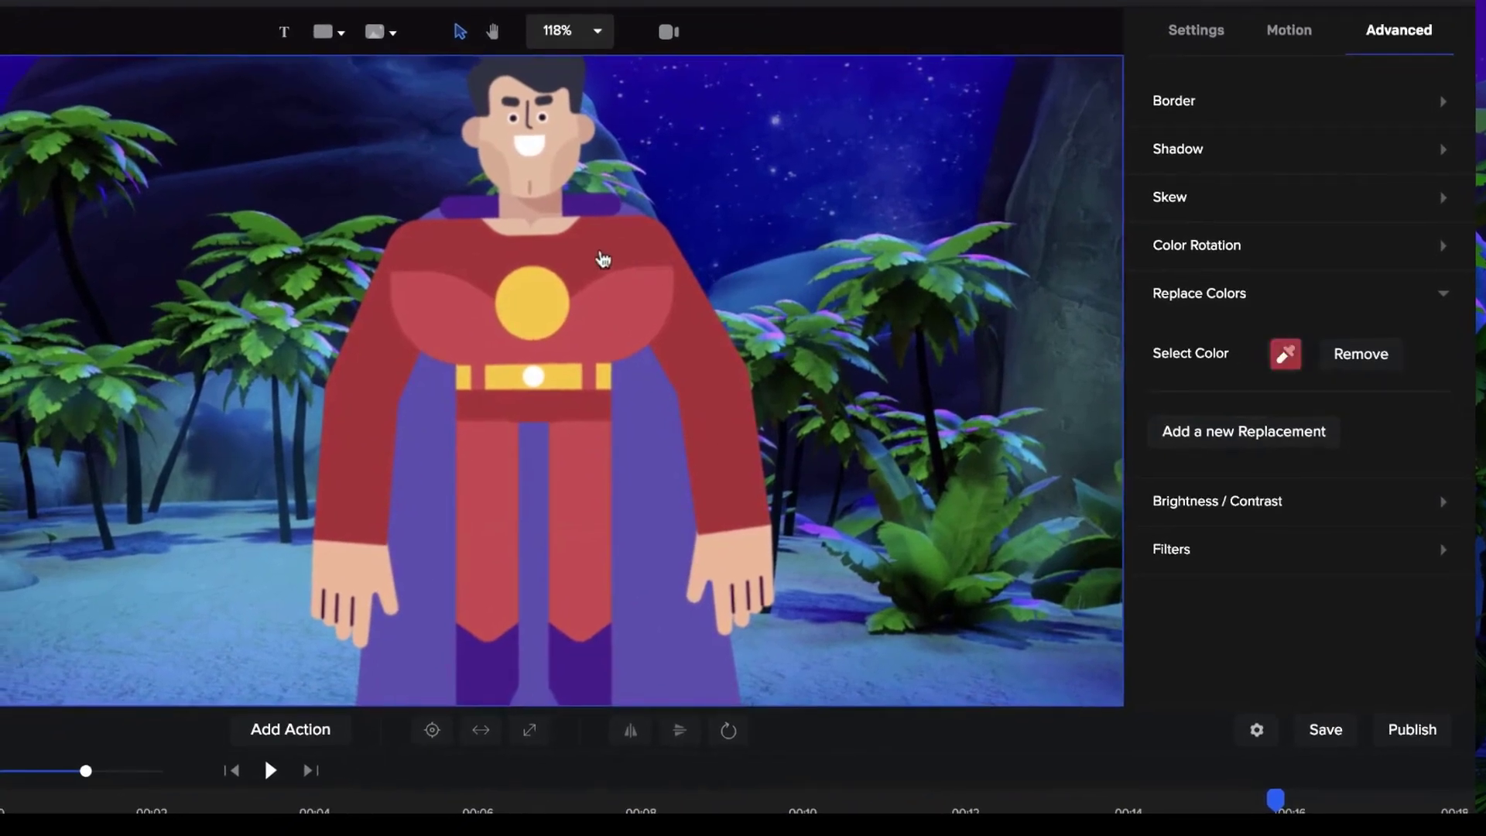
scroll(602, 260, up, 3)
click(598, 275)
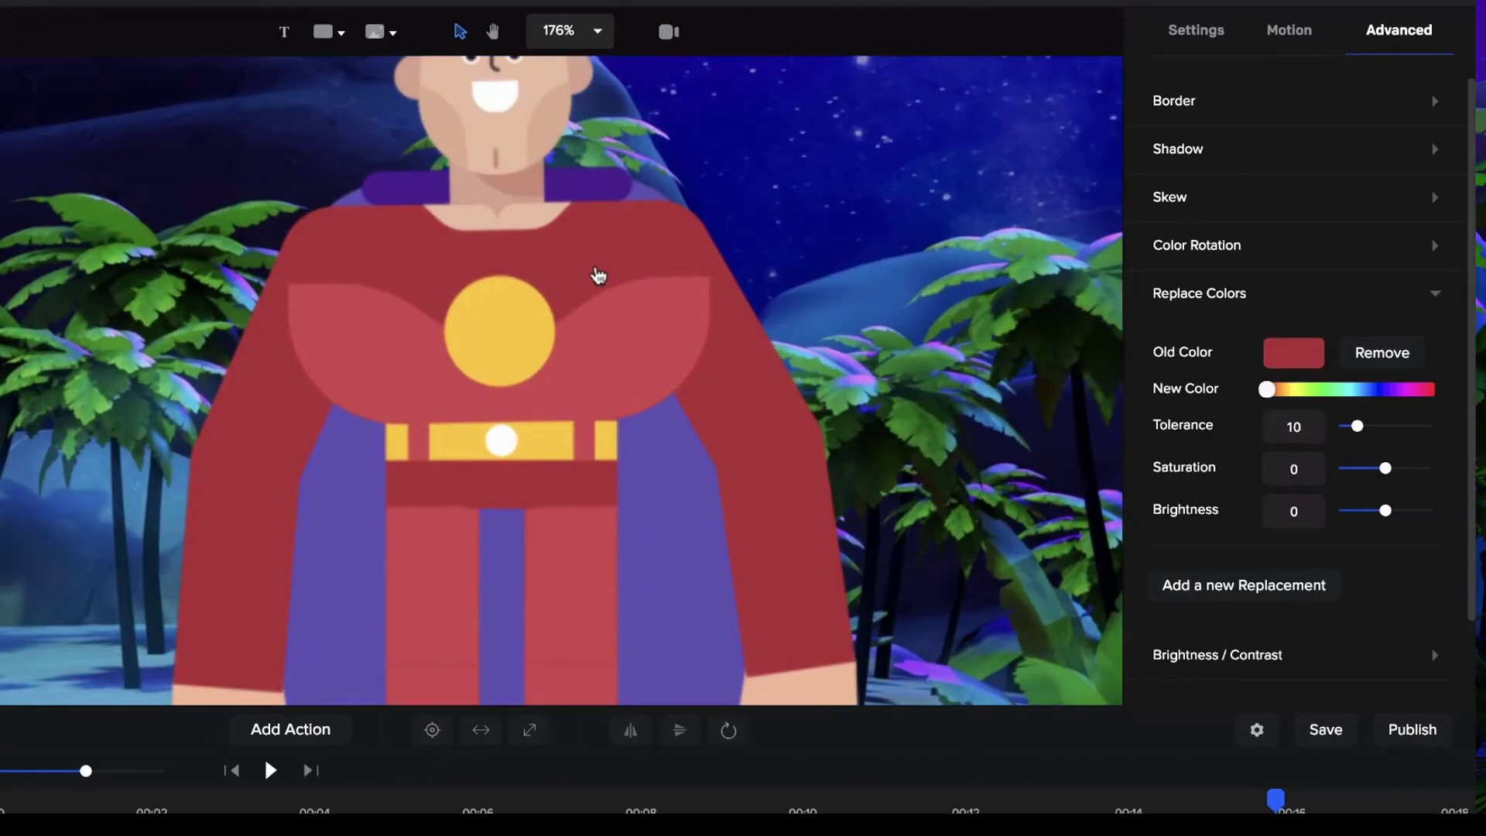
scroll(600, 277, down, 3)
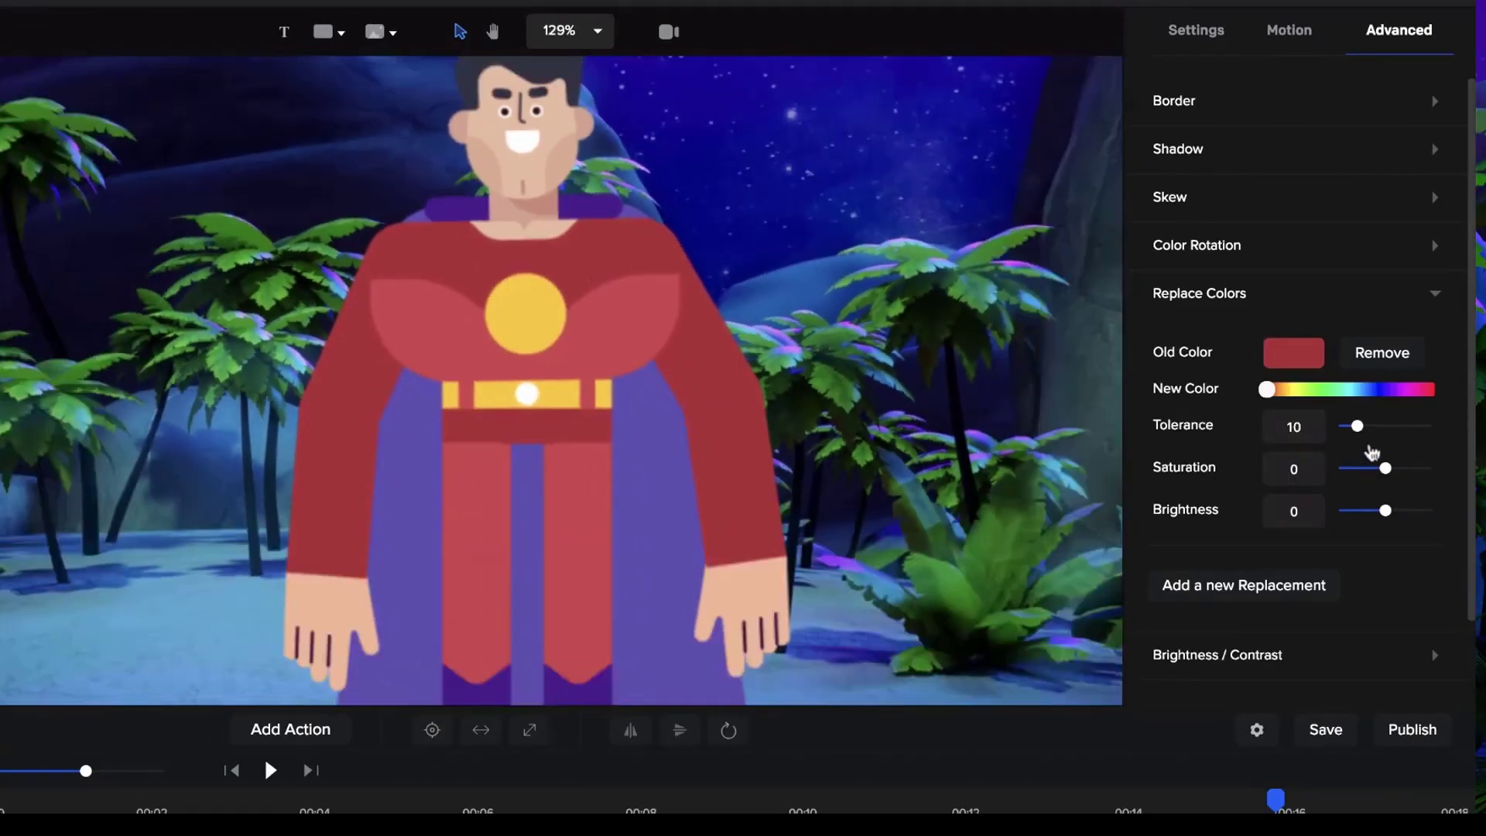
drag(1267, 391, 1398, 397)
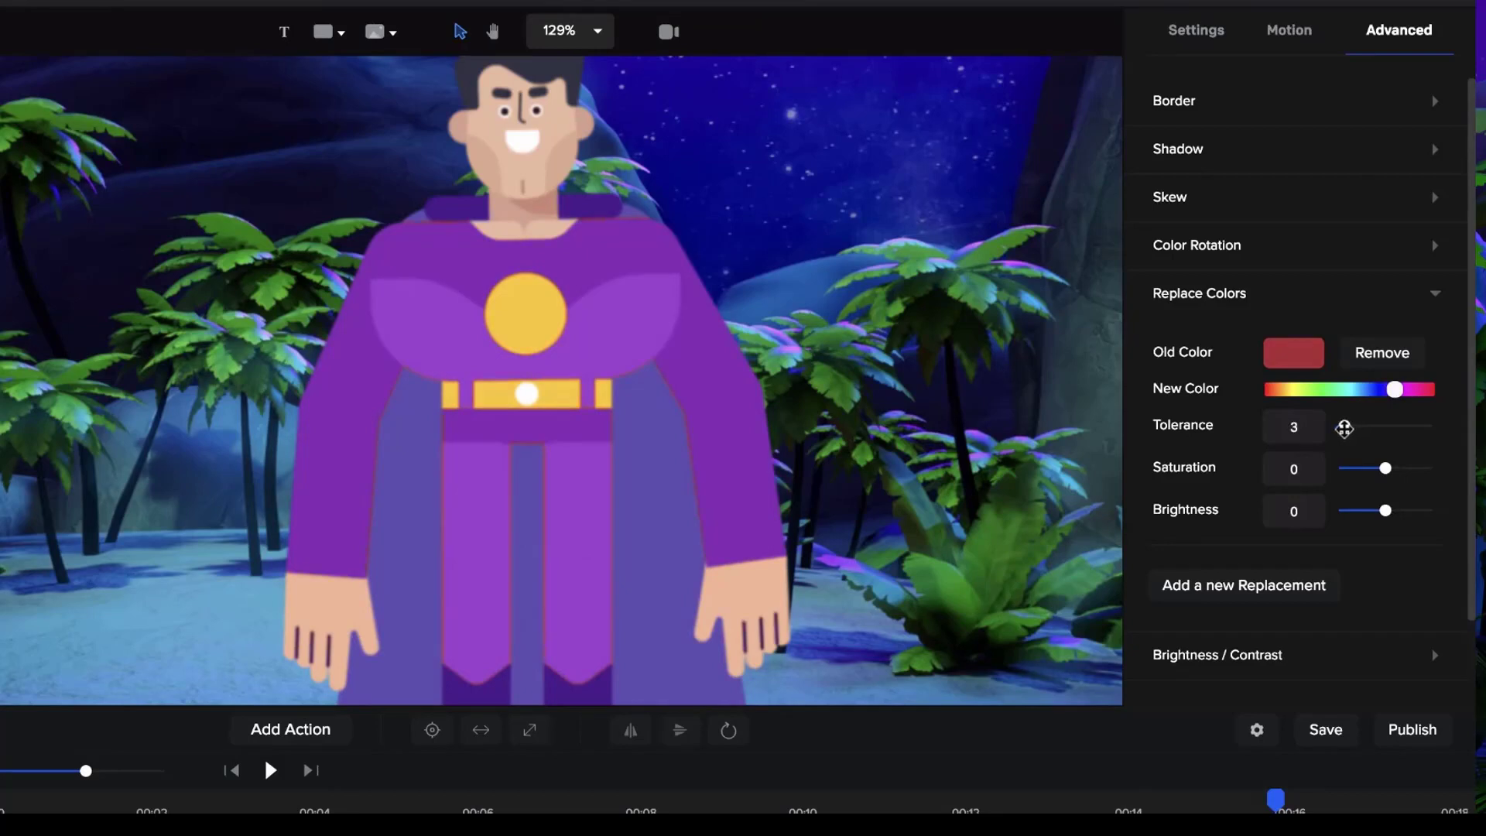
drag(1344, 428, 1364, 428)
scroll(569, 228, up, 5)
scroll(573, 202, down, 5)
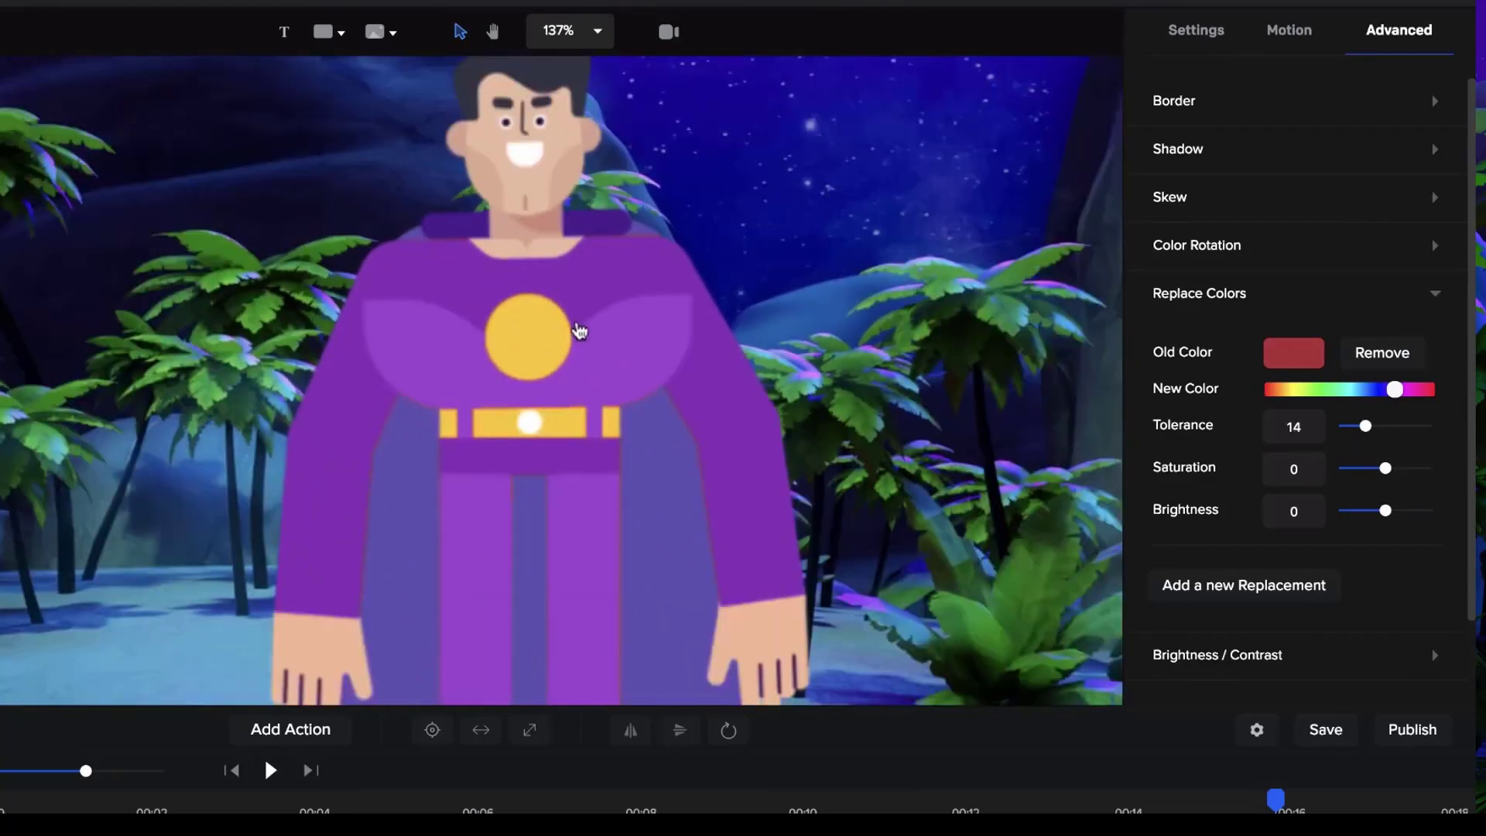
Step: Add a second replacement turning the yellow emblem orange, with tolerance 8 and brightness 20
click(1258, 585)
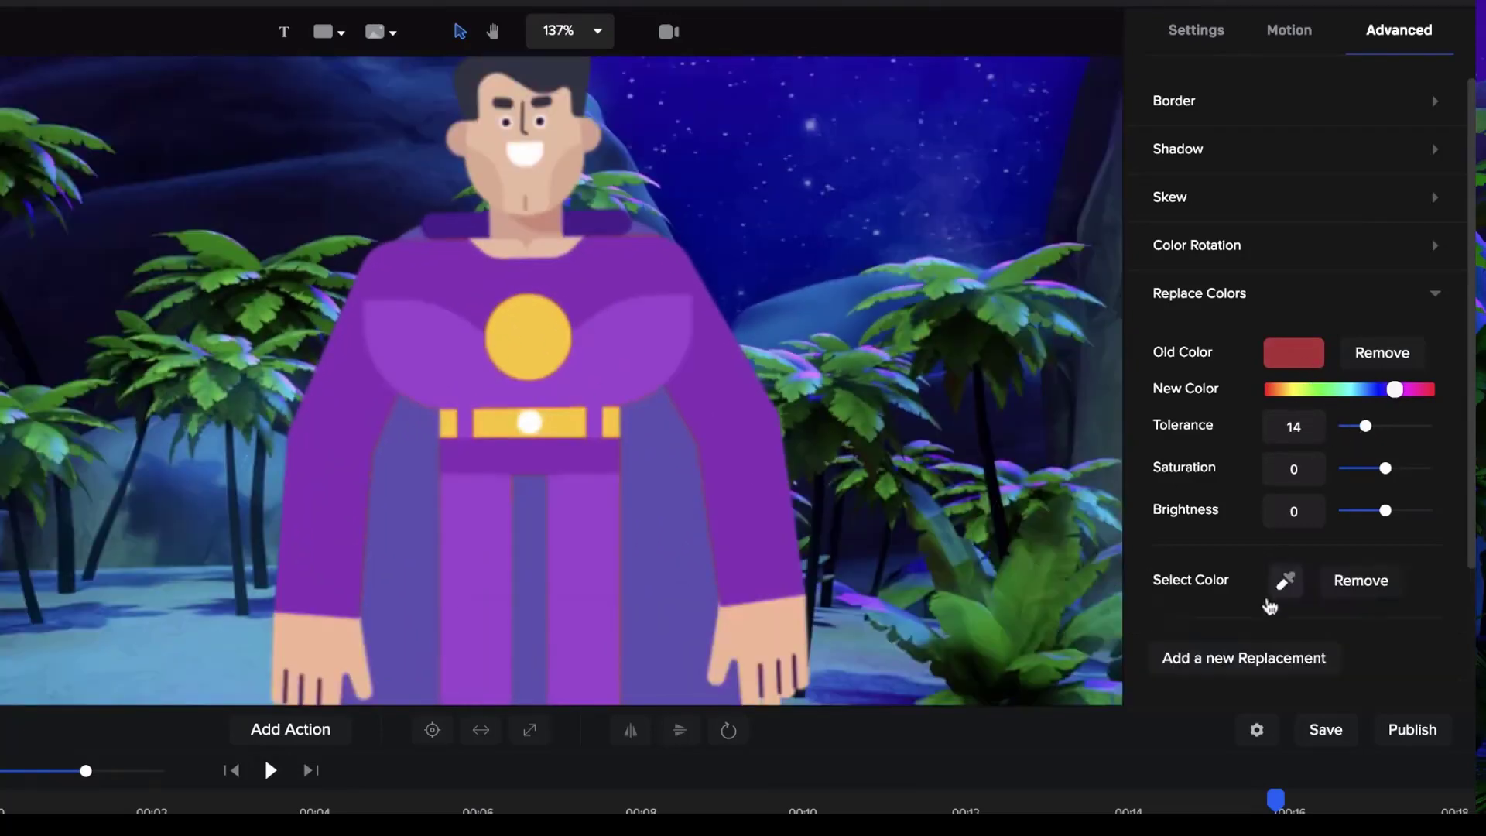
click(1282, 582)
click(570, 352)
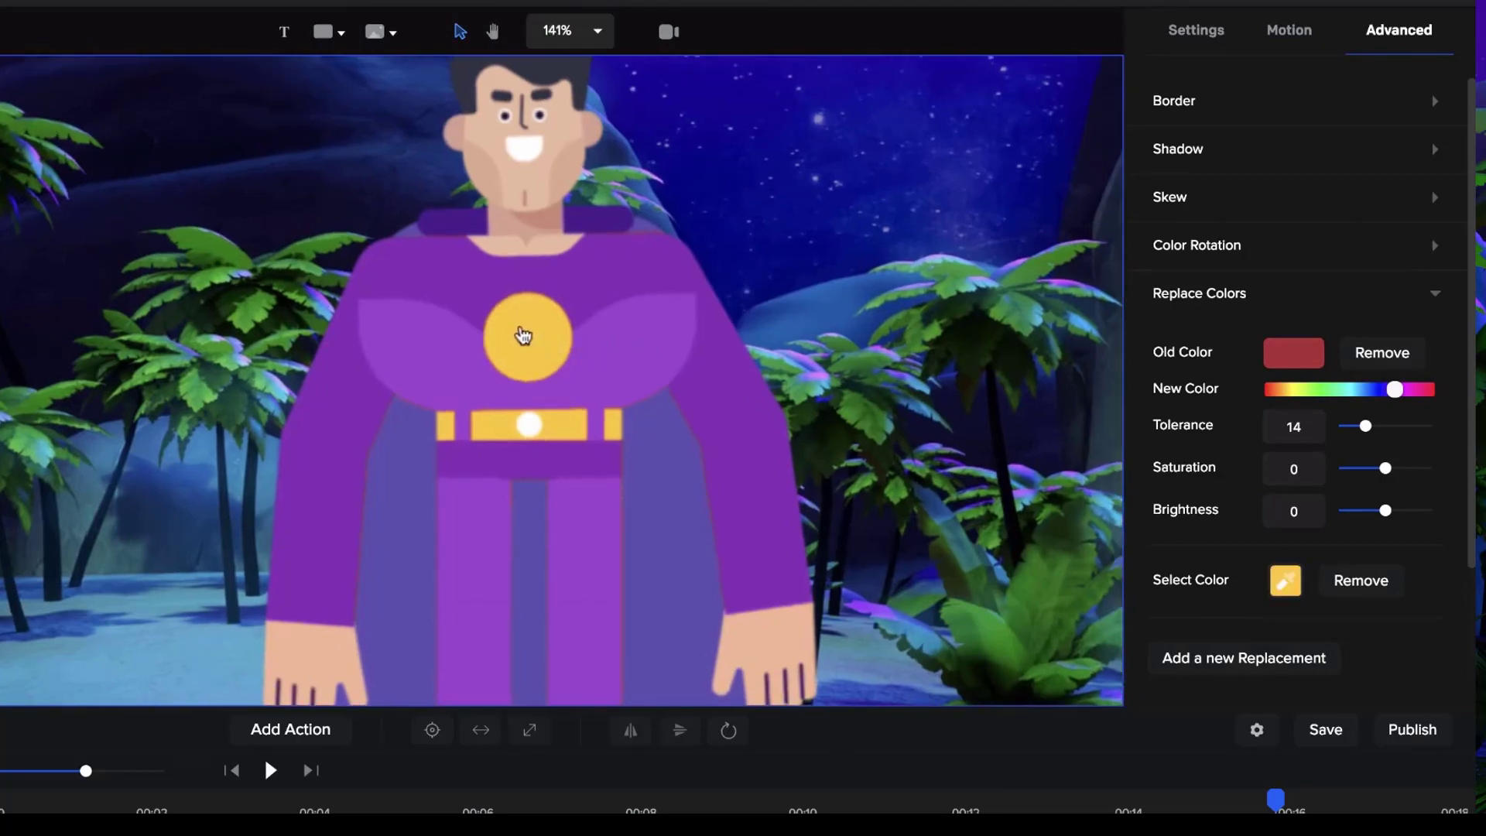
mouse_move(1287, 617)
mouse_down()
mouse_move(1362, 617)
mouse_move(1282, 619)
mouse_up()
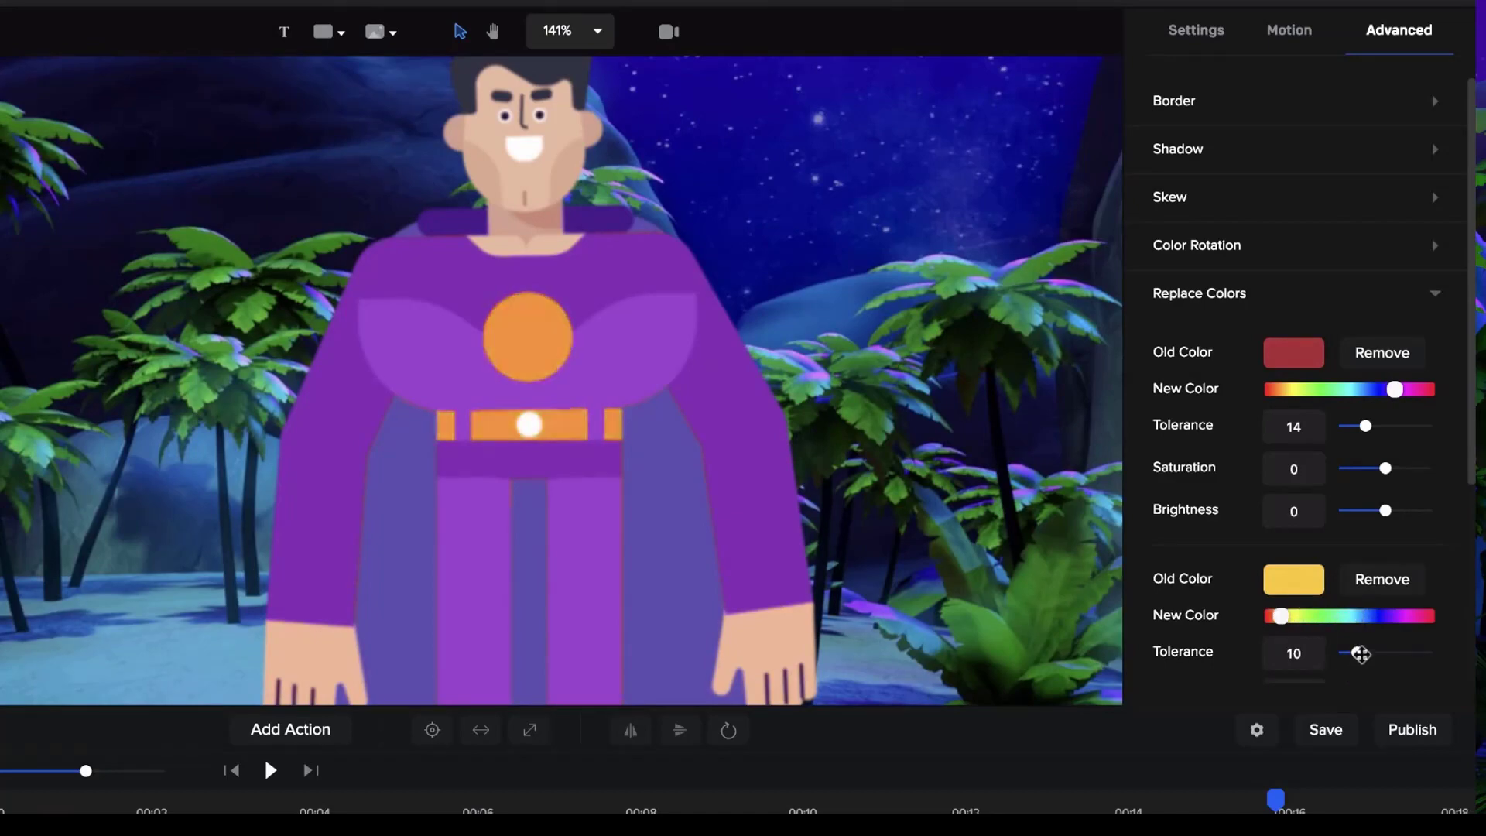
scroll(1360, 654, down, 2)
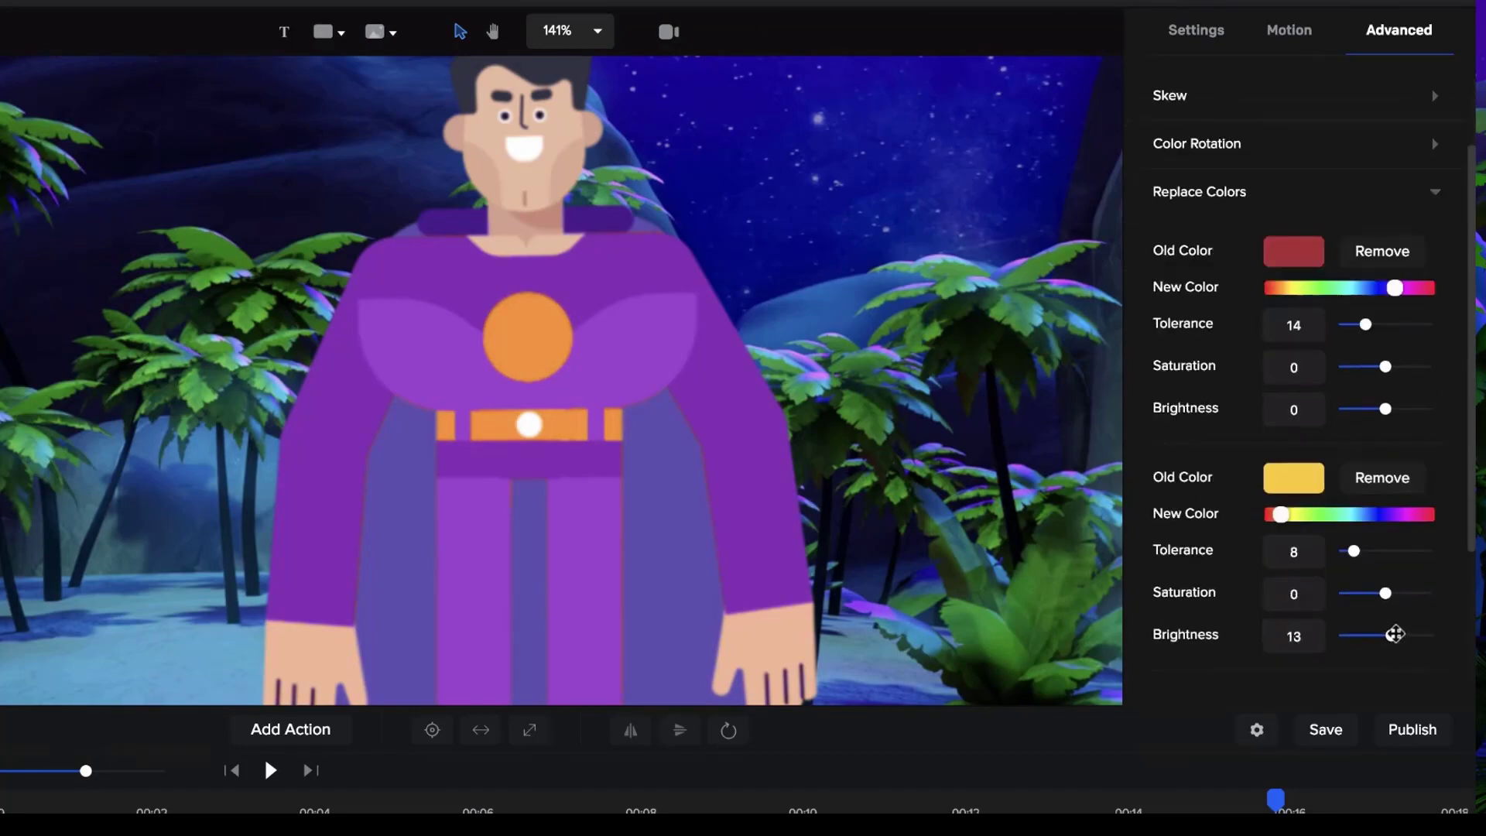
scroll(730, 408, down, 4)
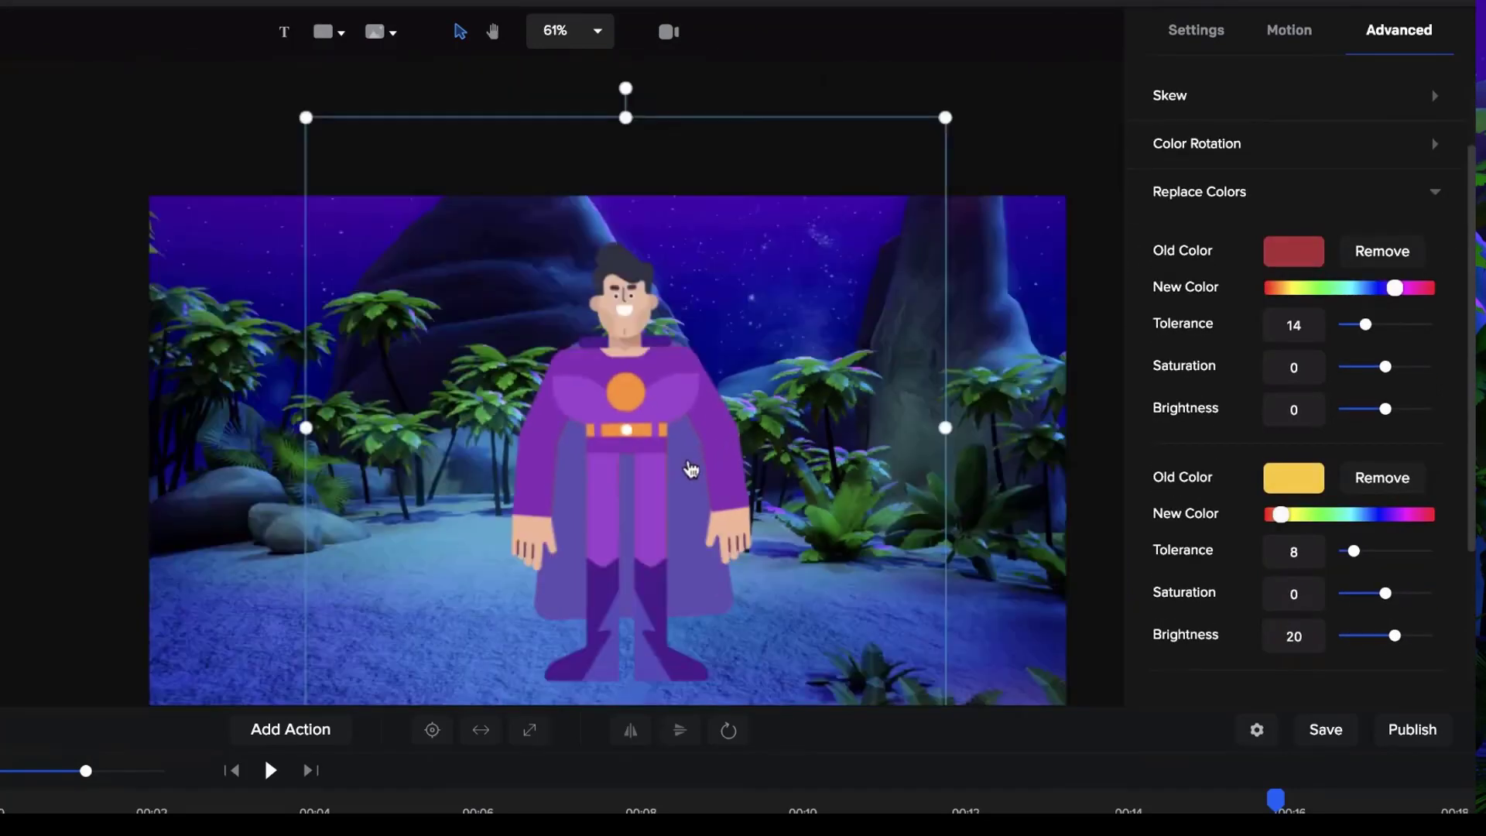
scroll(1300, 542, down, 4)
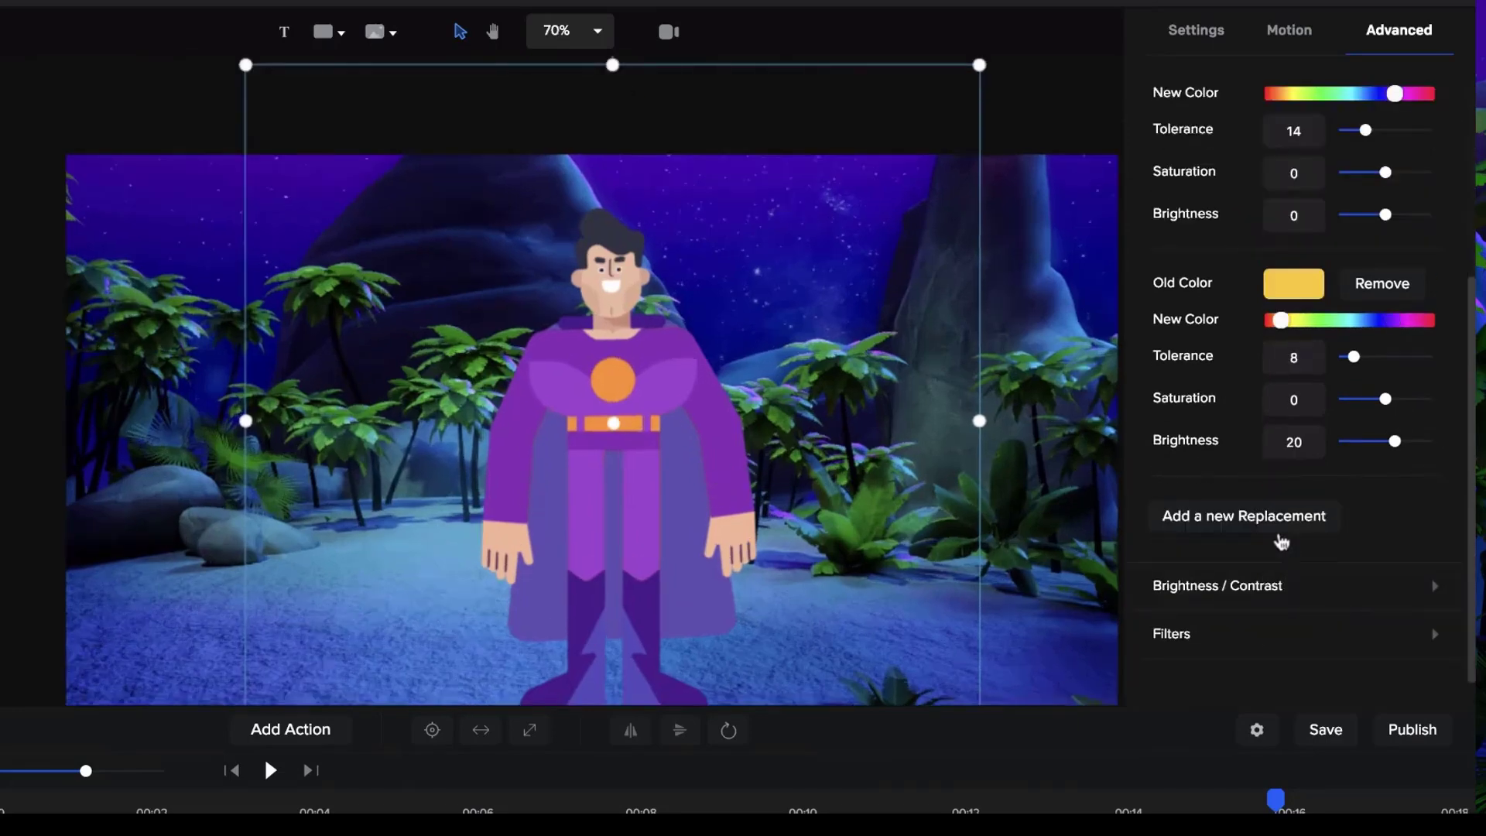
Step: Add a third colour replacement that samples the violet cape and turns it green, tolerance 7
click(1235, 517)
scroll(633, 647, up, 3)
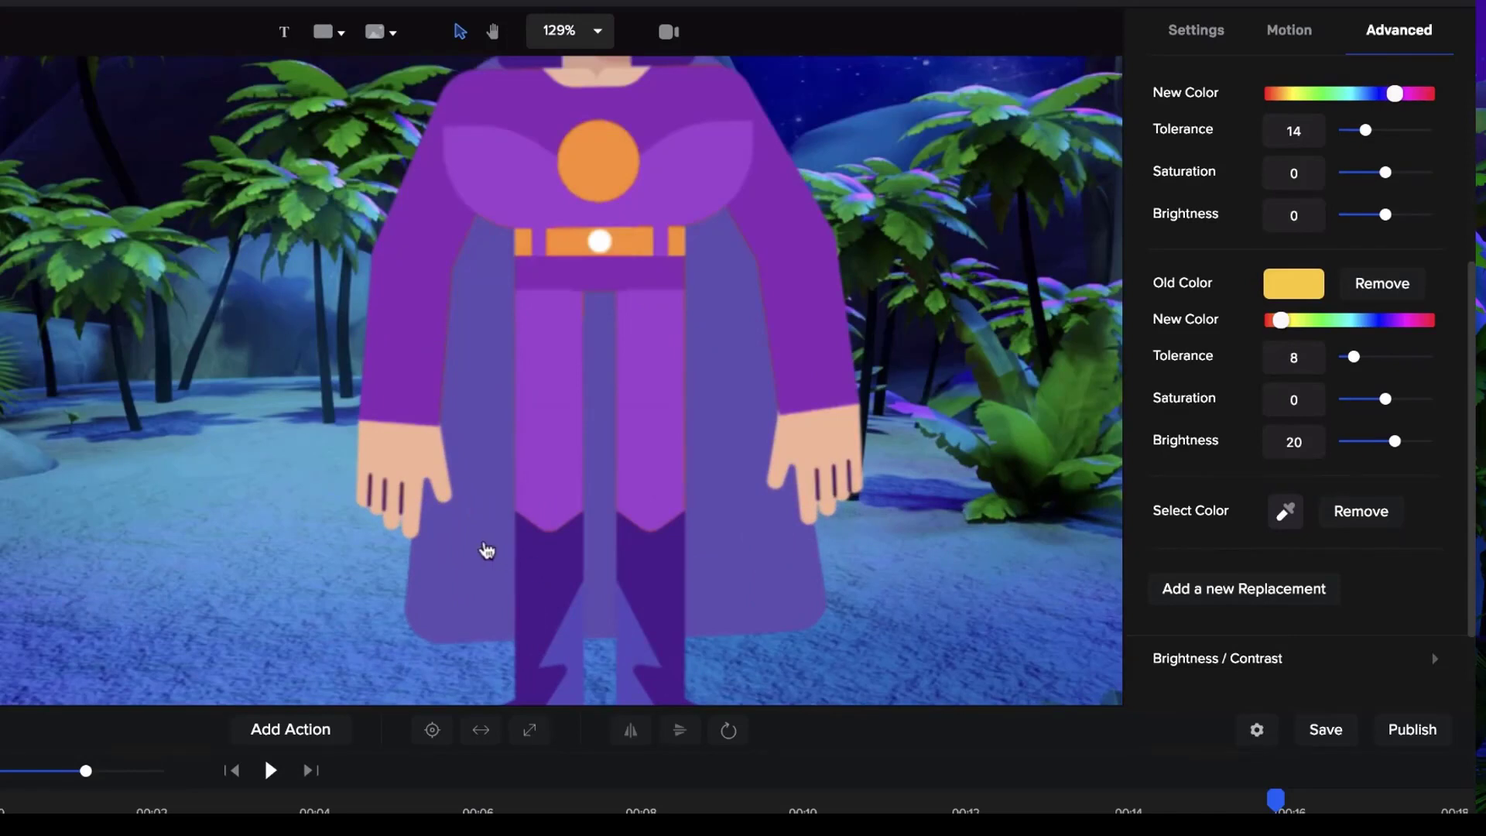
click(1290, 507)
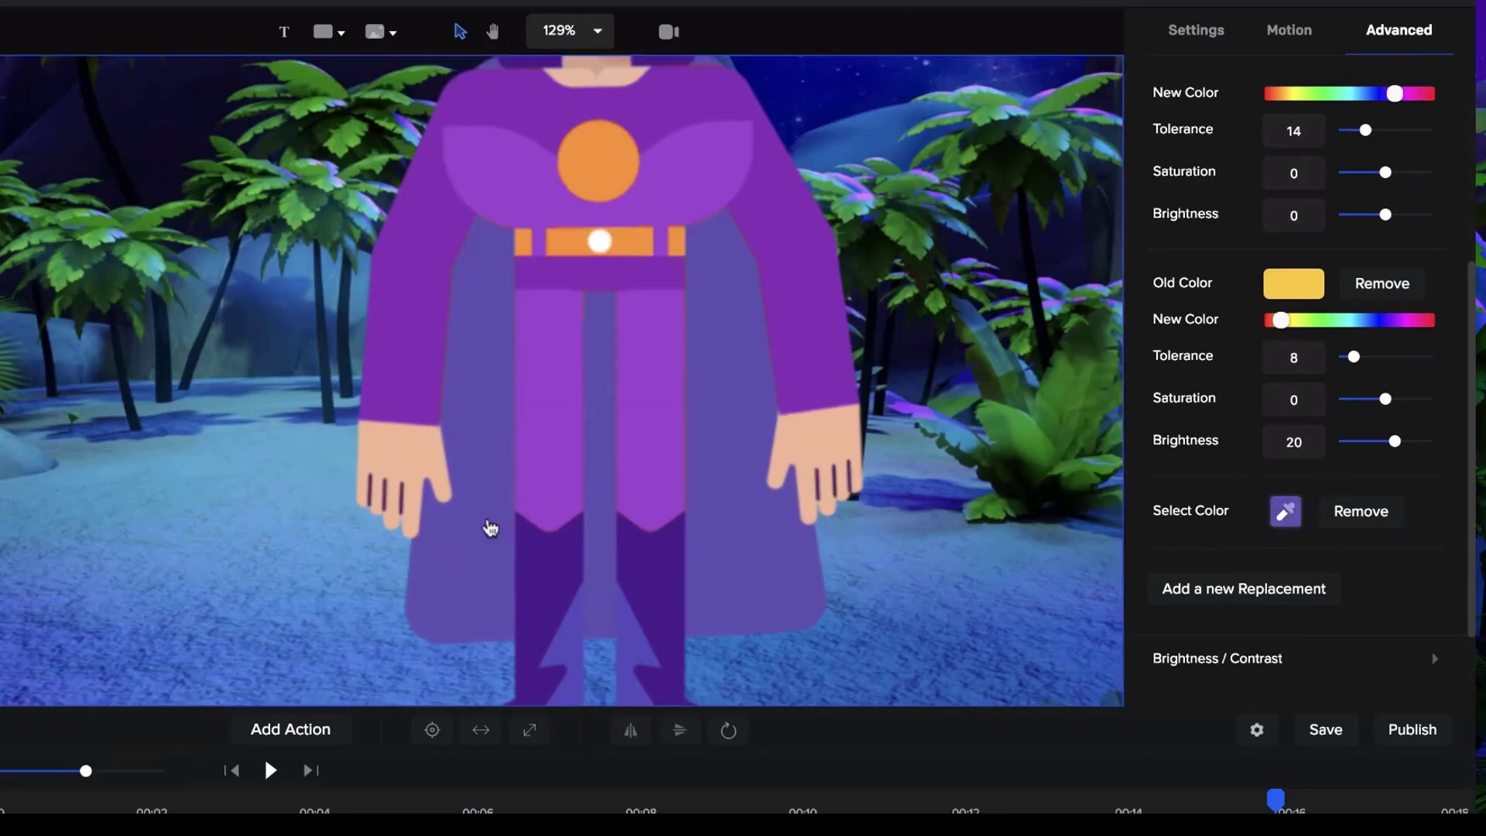
scroll(484, 524, up, 1)
click(486, 527)
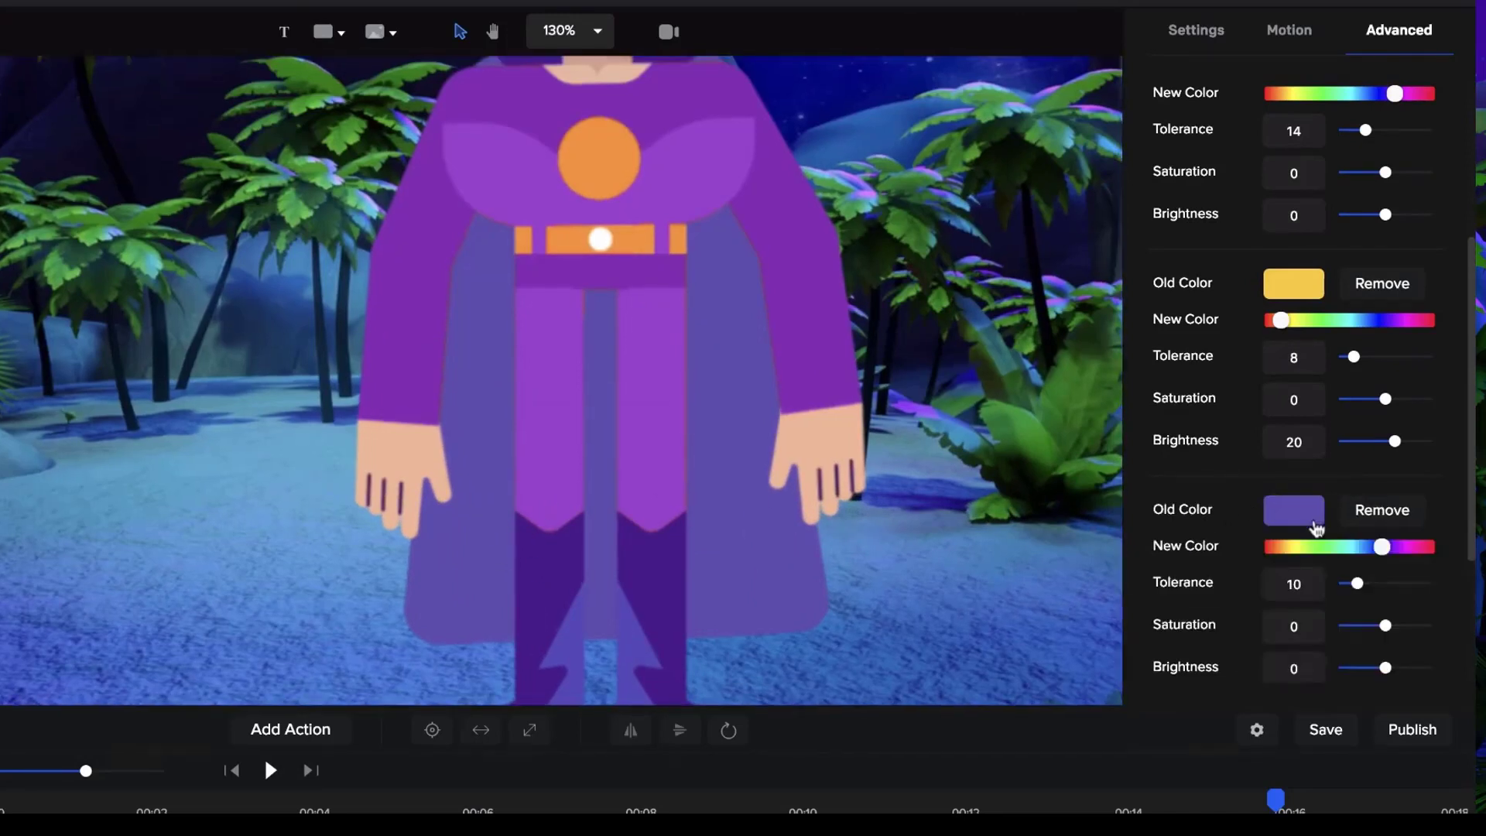
drag(1383, 555, 1320, 554)
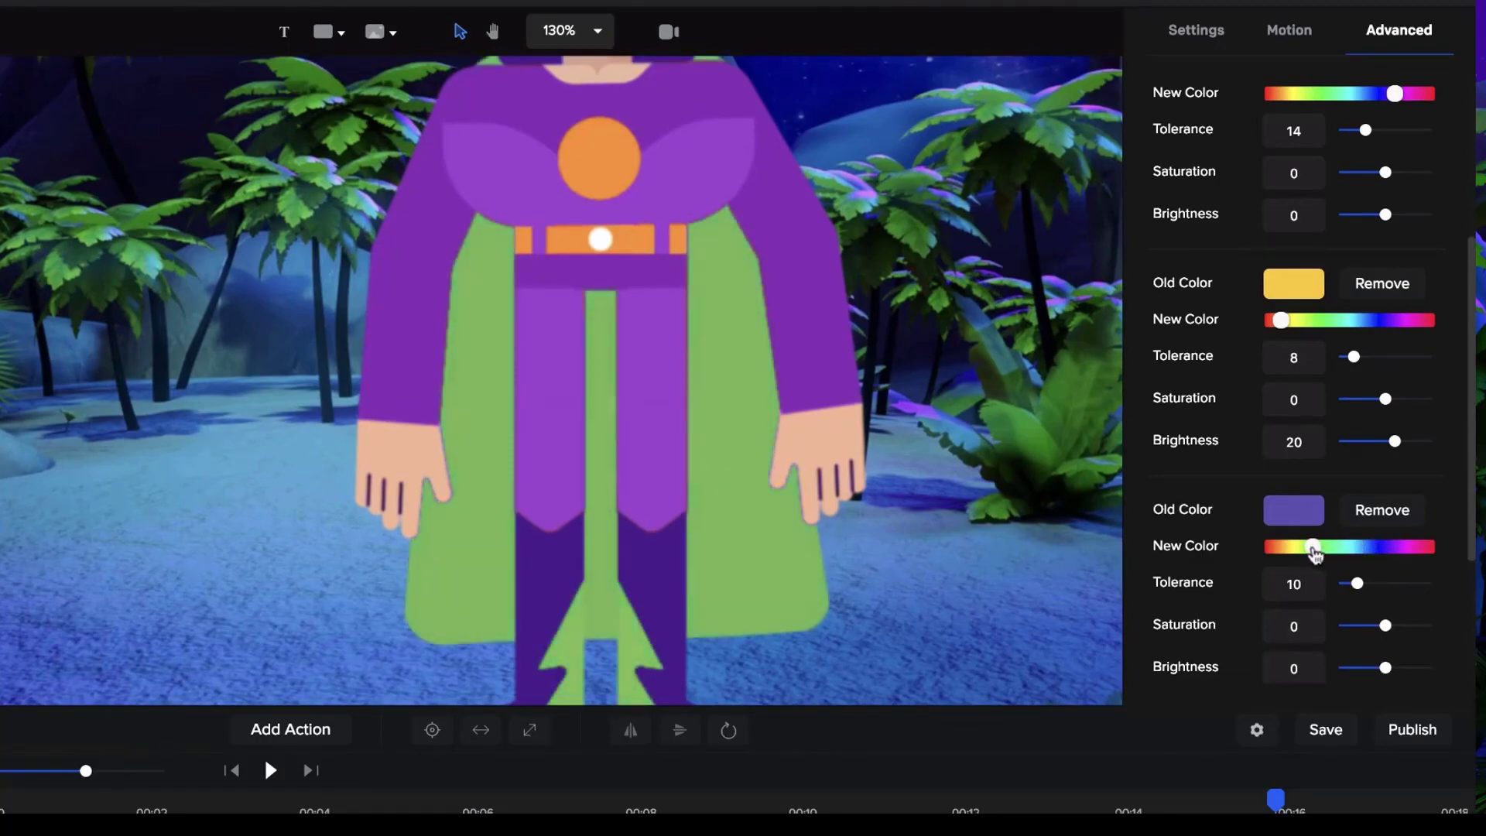
scroll(886, 333, down, 5)
scroll(902, 259, up, 1)
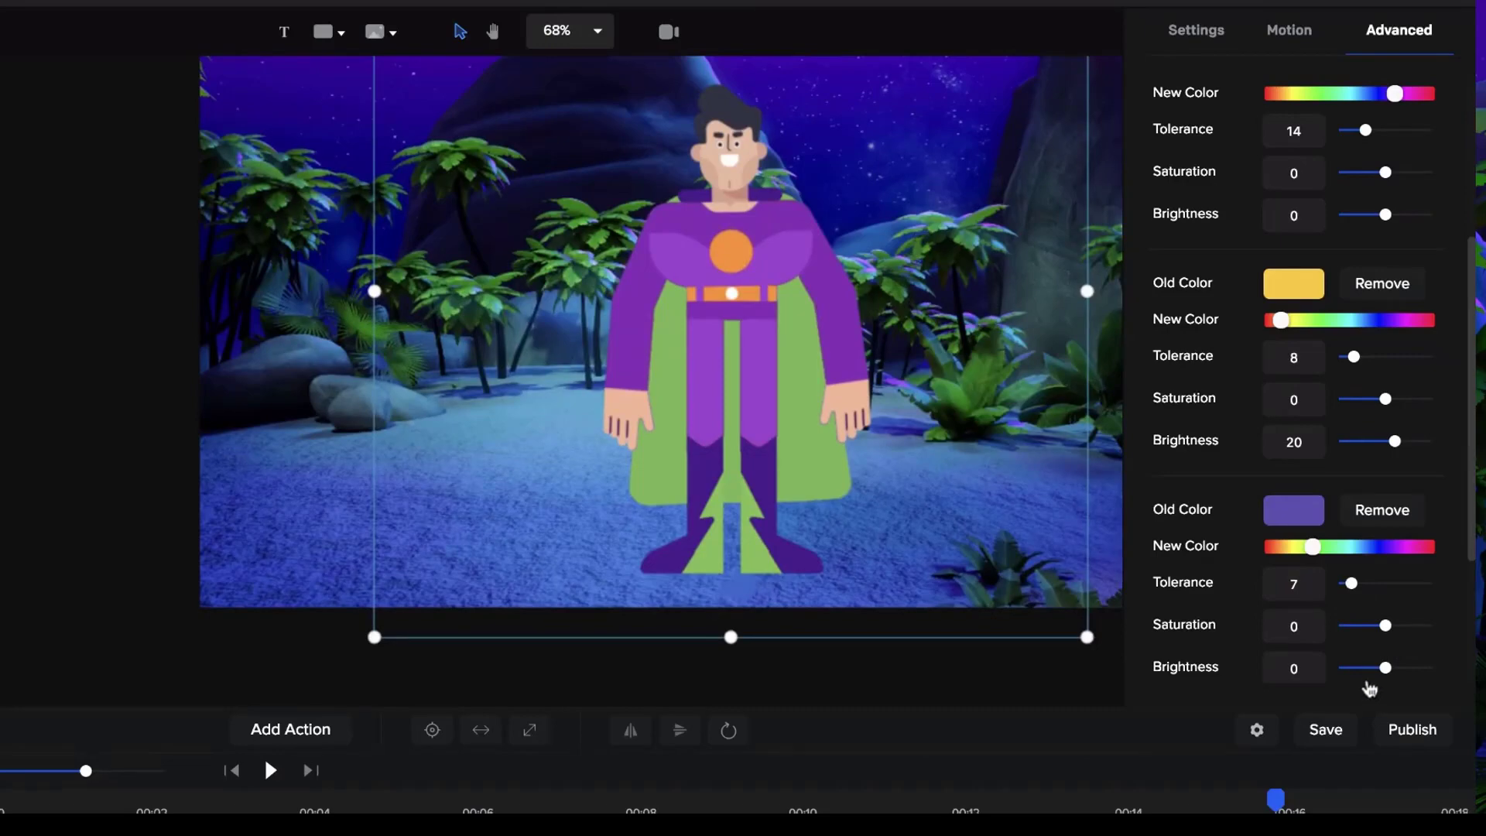
Step: Raise the green cape replacement's brightness to 5
drag(1386, 668, 1389, 667)
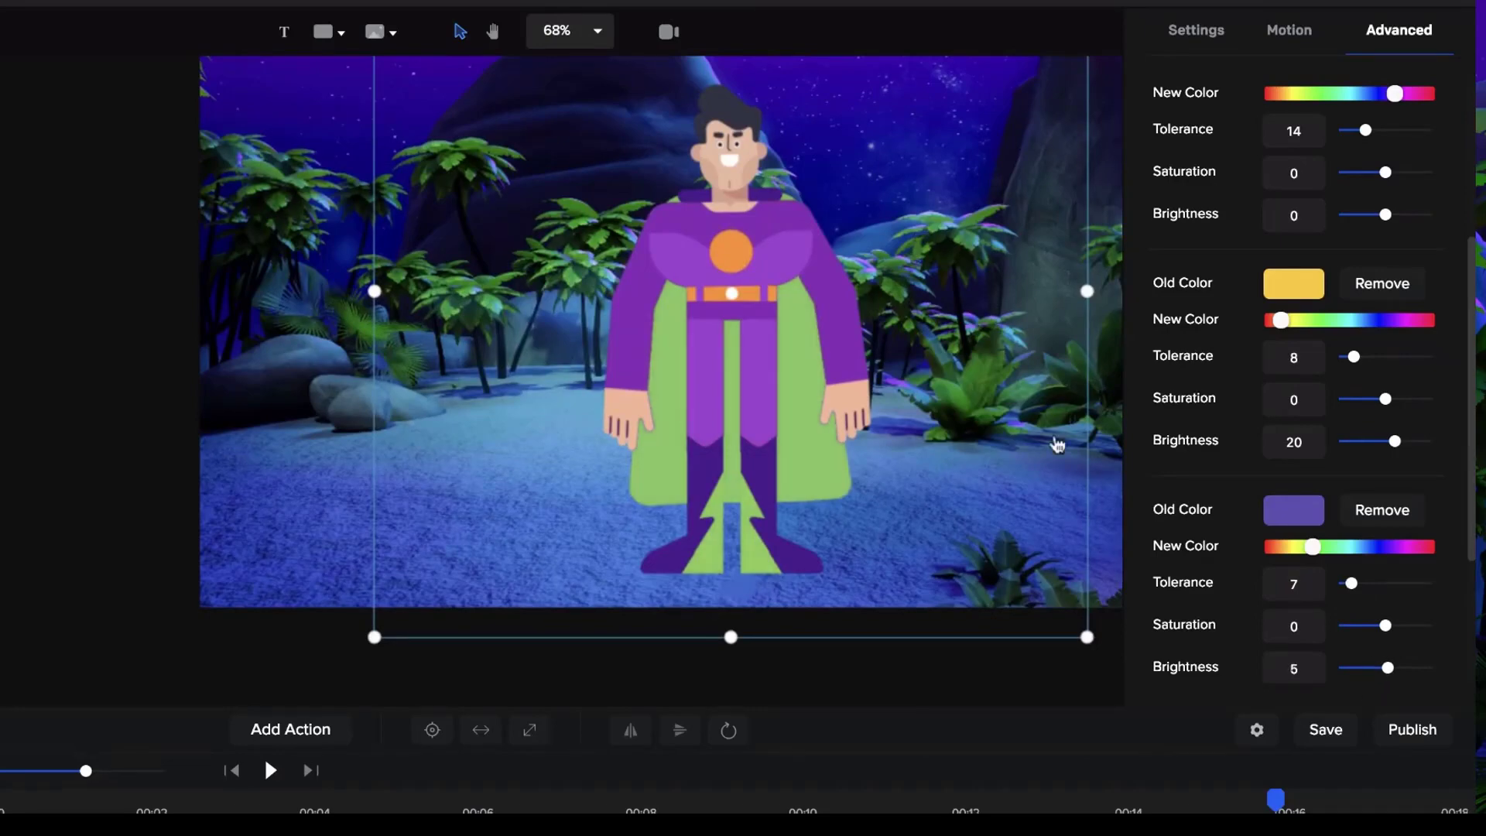
scroll(897, 302, up, 2)
scroll(735, 232, down, 1)
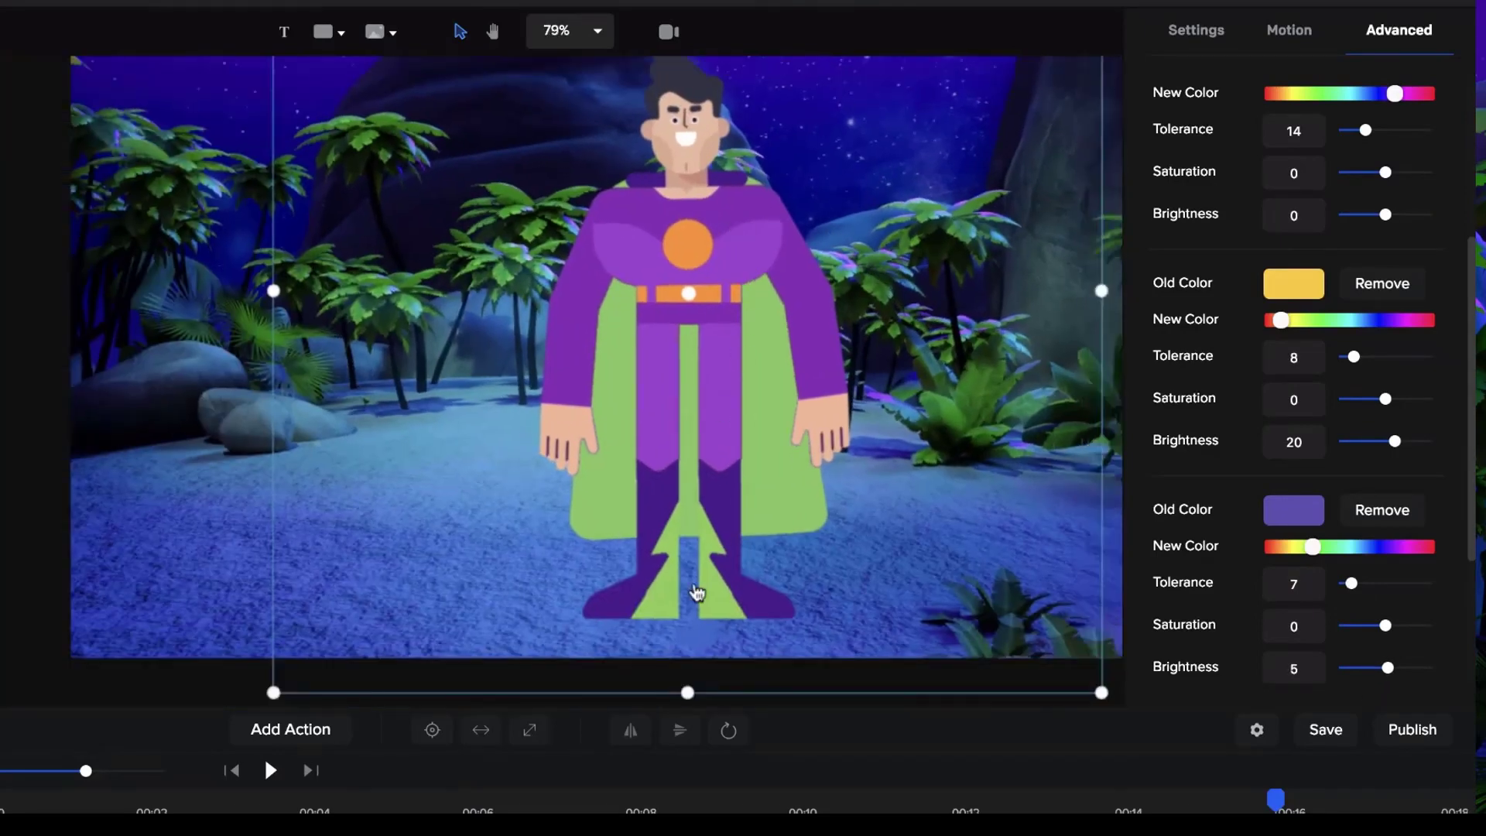
scroll(787, 110, down, 3)
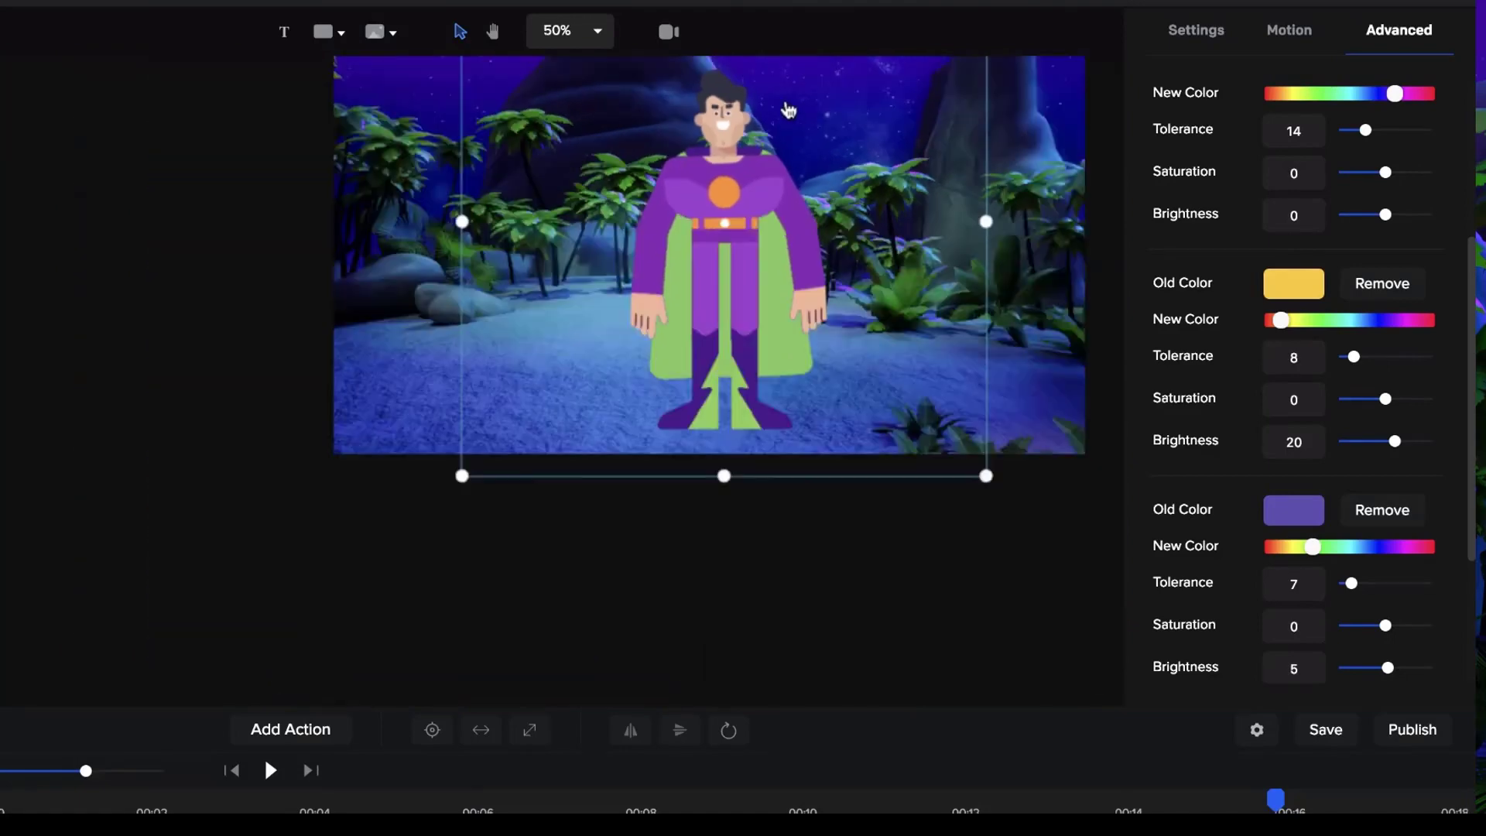
scroll(546, 106, up, 1)
Step: Pan and zoom the canvas with the Hand tool to review the recoloured superhero
click(493, 30)
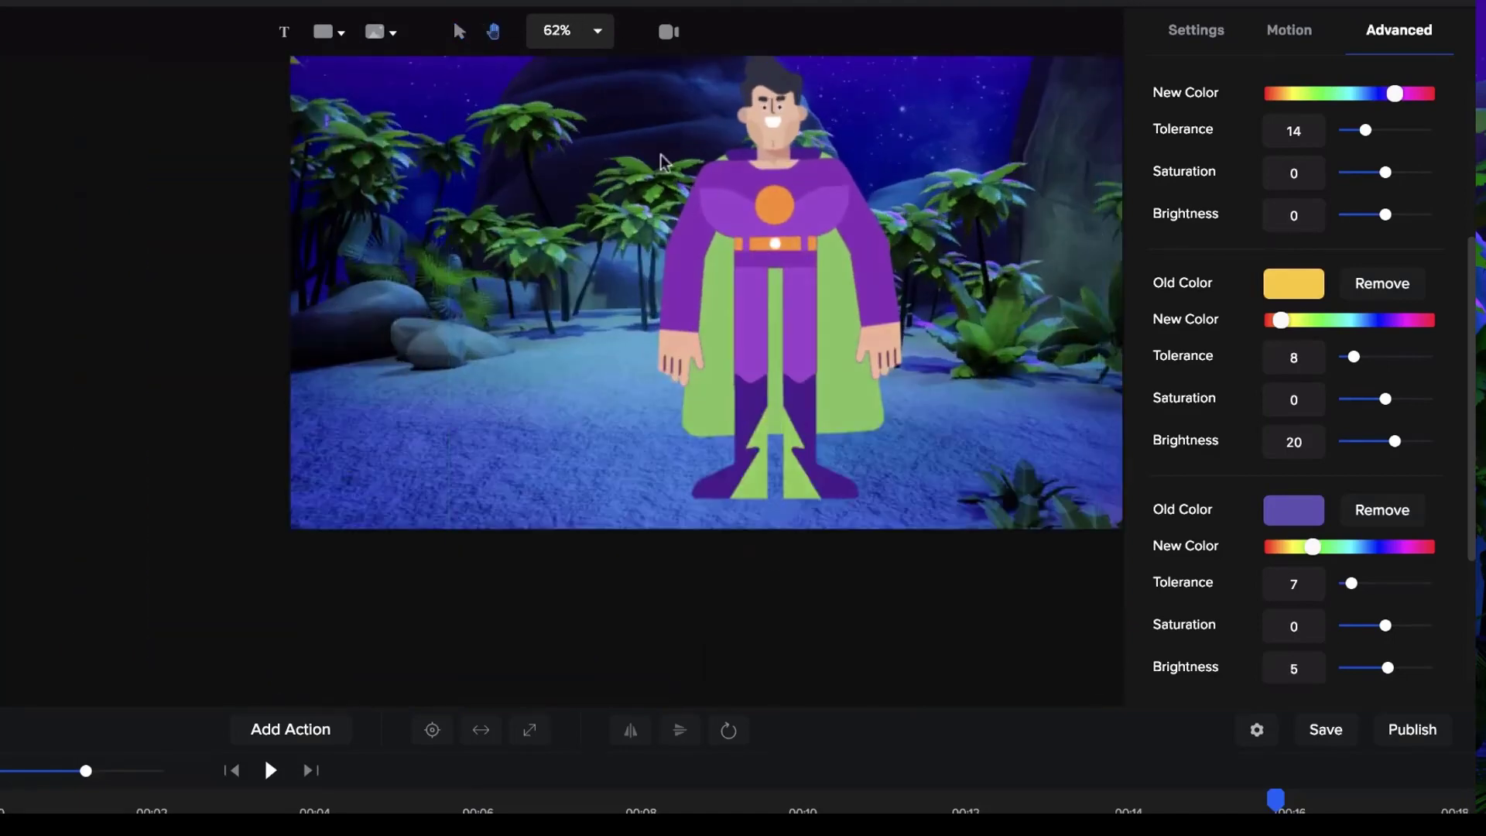
drag(663, 156, 542, 309)
scroll(482, 346, up, 1)
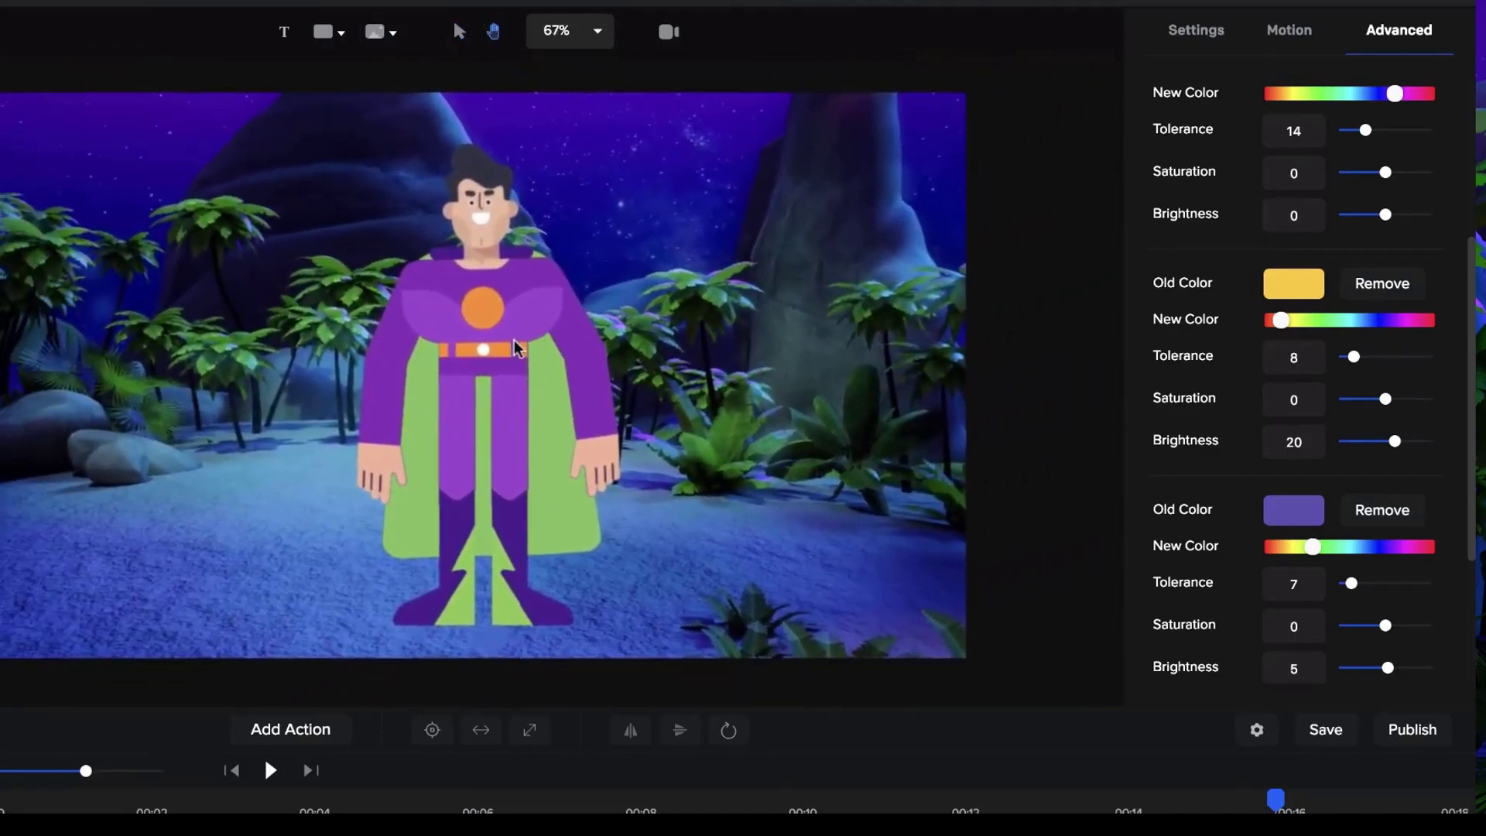
scroll(541, 309, up, 1)
scroll(521, 382, down, 1)
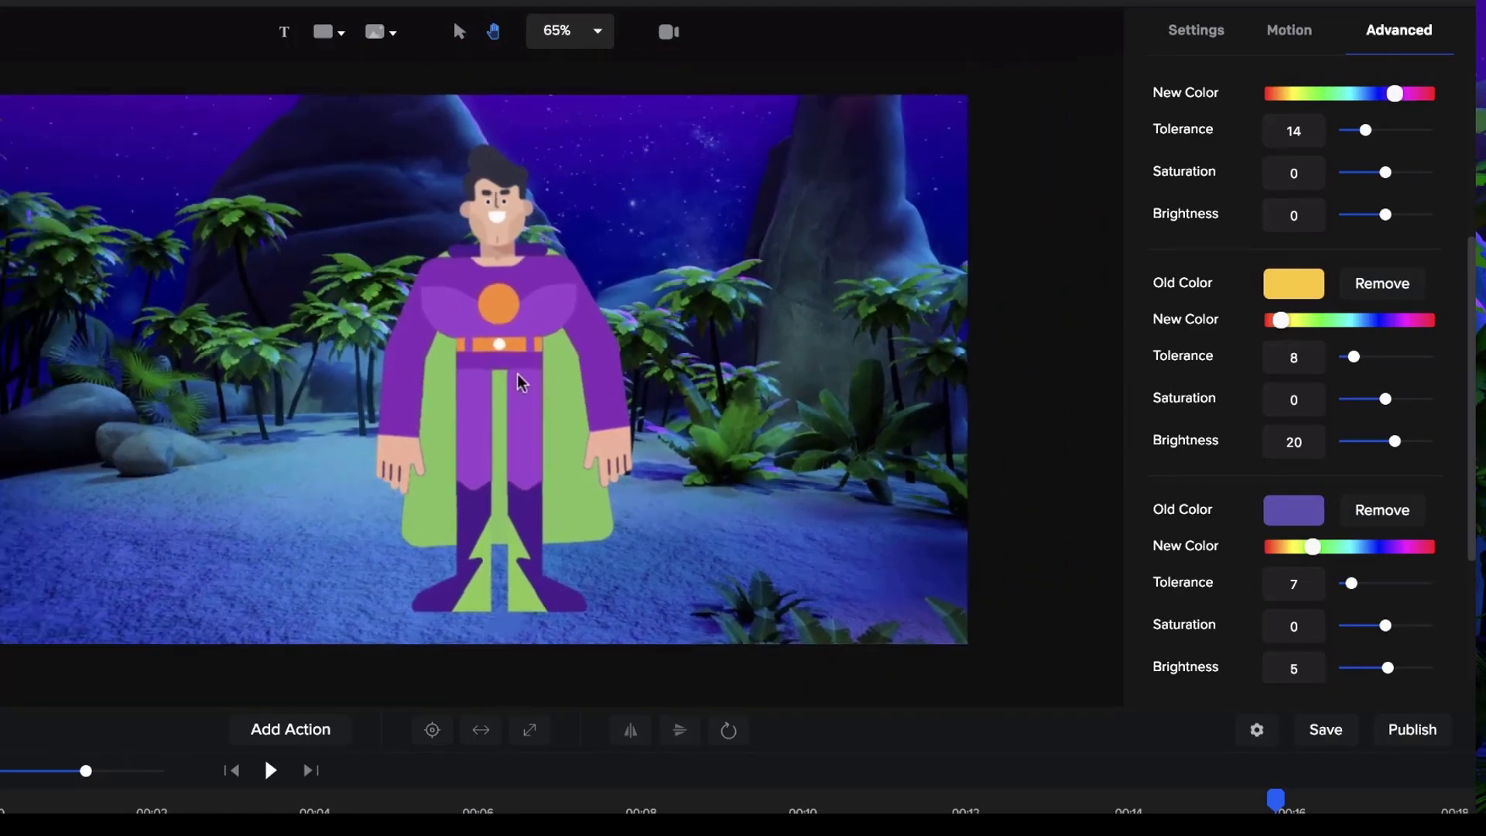